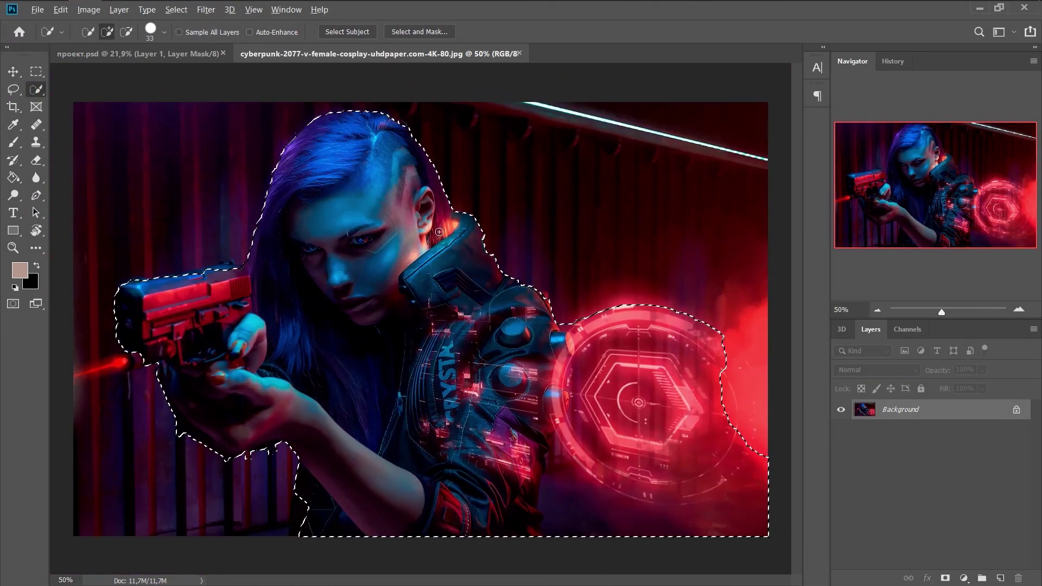
- Add the dark top-right strip to the cyberpunk subject selection
{"action": "scroll", "coordinate": [438, 232], "scroll_direction": "down", "scroll_amount": 2}
{"action": "left_click", "coordinate": [636, 184]}
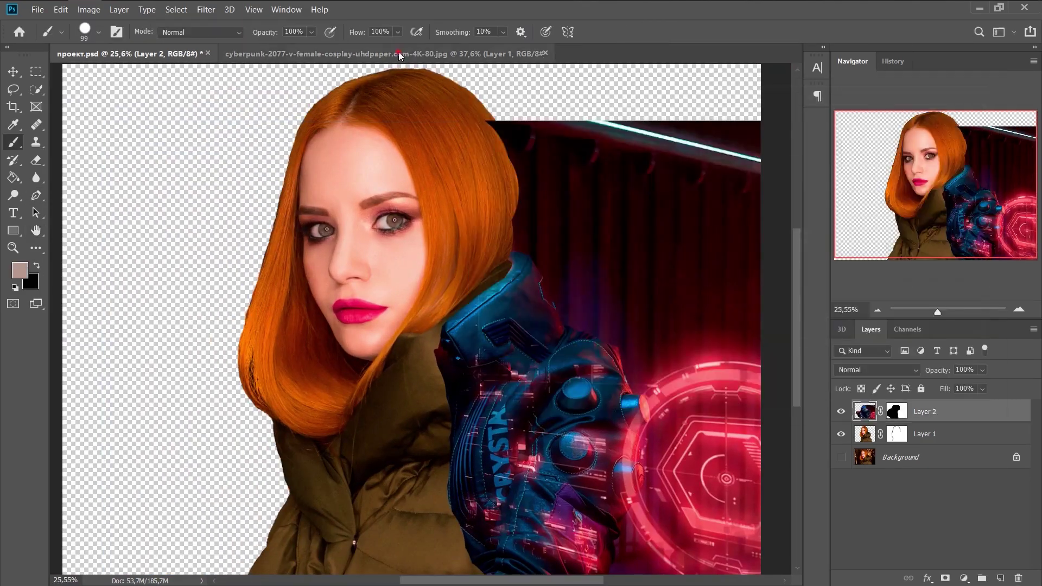
- Warp the jacket layer in the project document to fit the woman's shoulder
{"action": "left_click", "coordinate": [399, 56]}
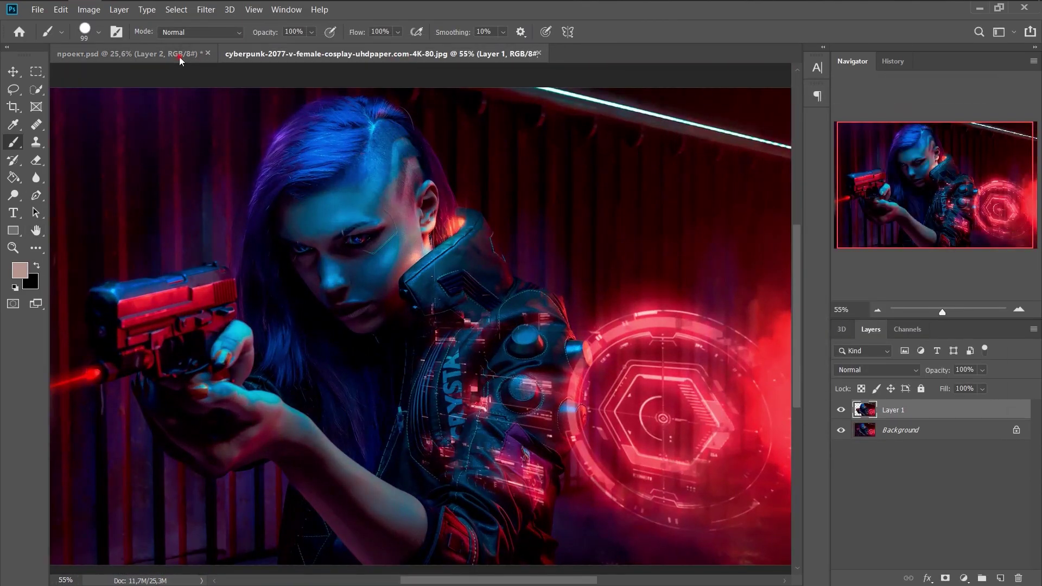
{"action": "scroll", "coordinate": [510, 328], "scroll_direction": "down", "scroll_amount": 3}
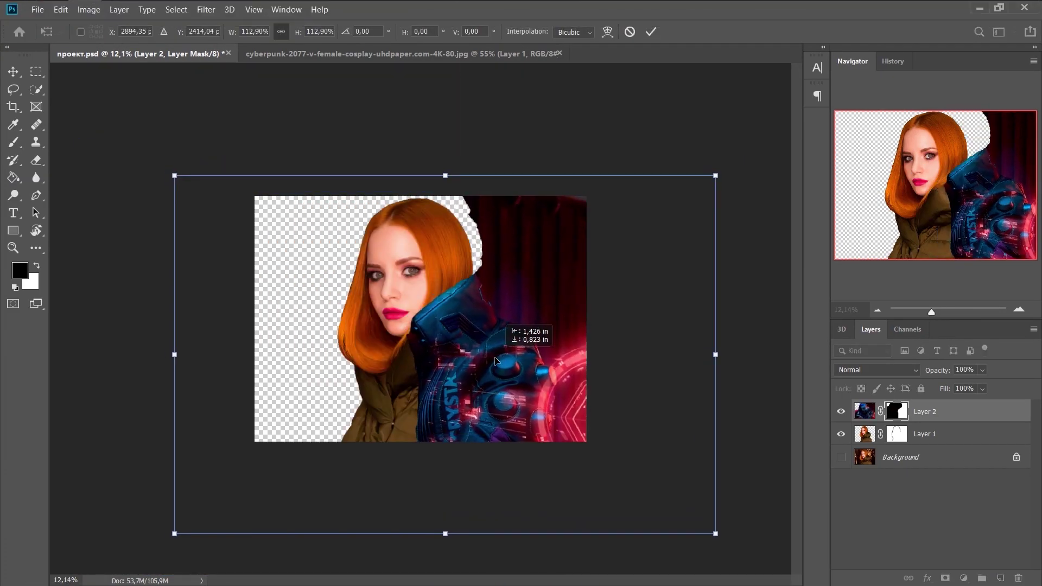
{"action": "left_click_drag", "start_coordinate": [441, 344], "coordinate": [506, 270]}
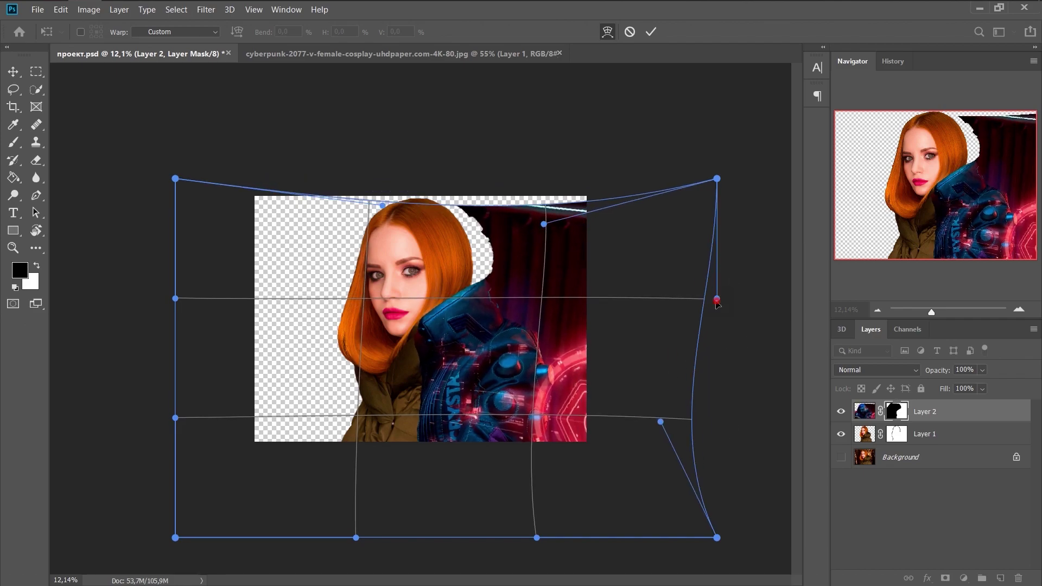
{"action": "key", "text": "x"}
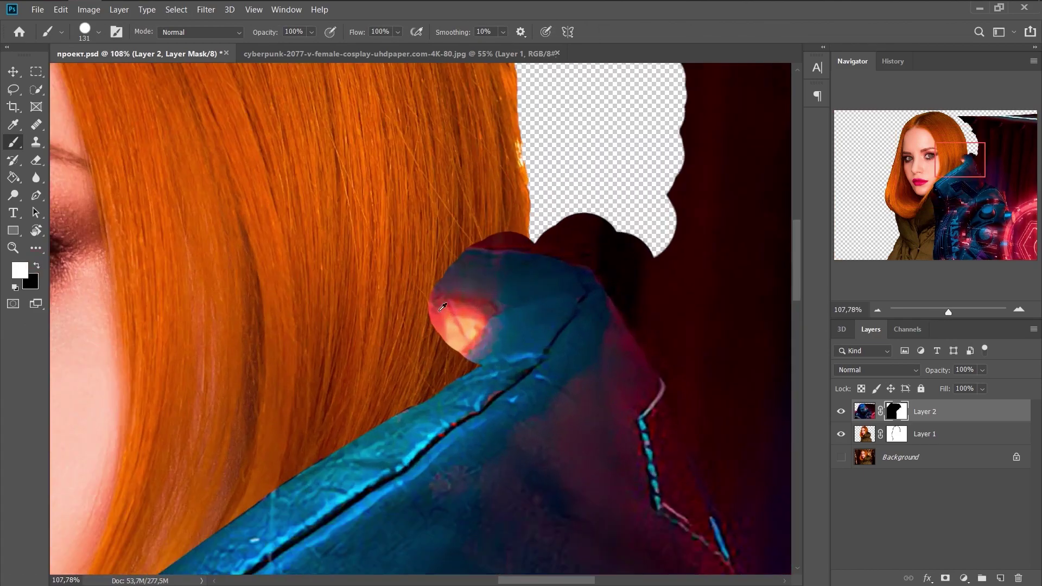
- Set up a smaller black brush for painting the layer mask along the hair edge
{"action": "key", "text": "x"}
{"action": "scroll", "coordinate": [412, 386], "scroll_direction": "up", "scroll_amount": 5}
{"action": "scroll", "coordinate": [496, 193], "scroll_direction": "down", "scroll_amount": 5}
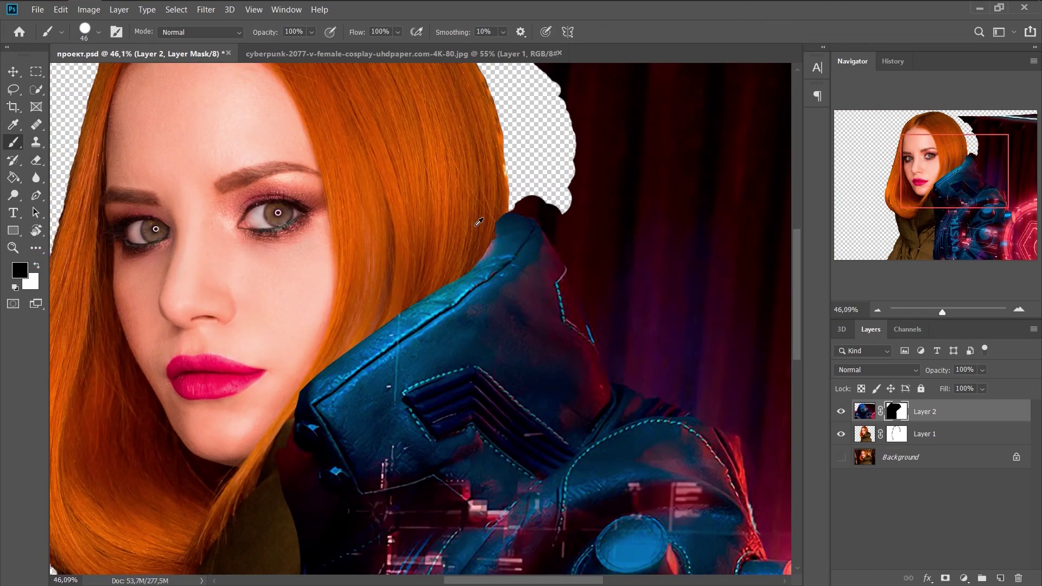
{"action": "scroll", "coordinate": [476, 230], "scroll_direction": "up", "scroll_amount": 5}
{"action": "scroll", "coordinate": [407, 274], "scroll_direction": "down", "scroll_amount": 3}
{"action": "scroll", "coordinate": [348, 297], "scroll_direction": "up", "scroll_amount": 6}
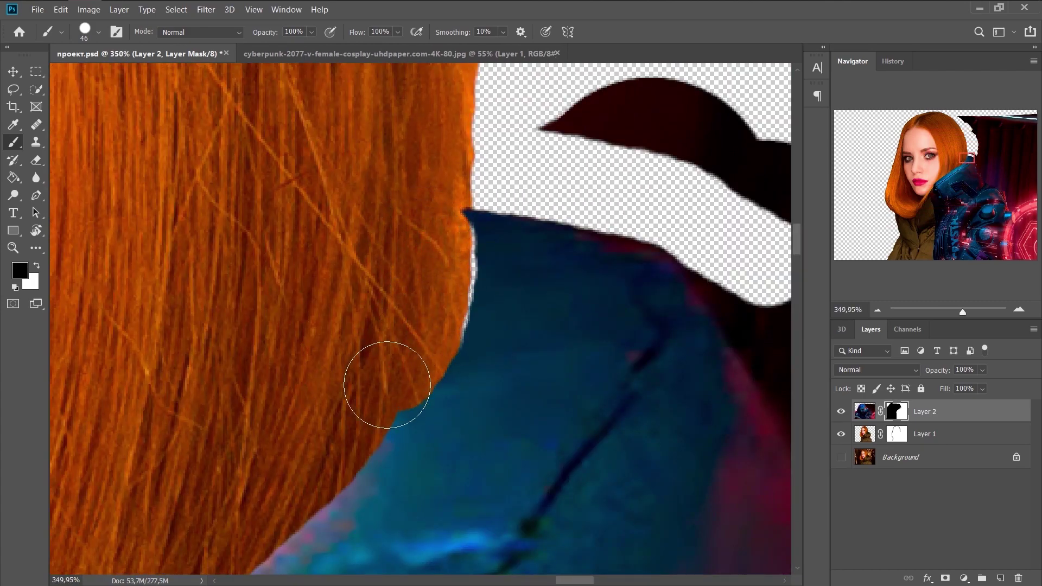
{"action": "scroll", "coordinate": [440, 303], "scroll_direction": "down", "scroll_amount": 2}
{"action": "key", "text": "bracketleft"}
{"action": "key", "text": "bracketleft"}
{"action": "key", "text": "bracketleft"}
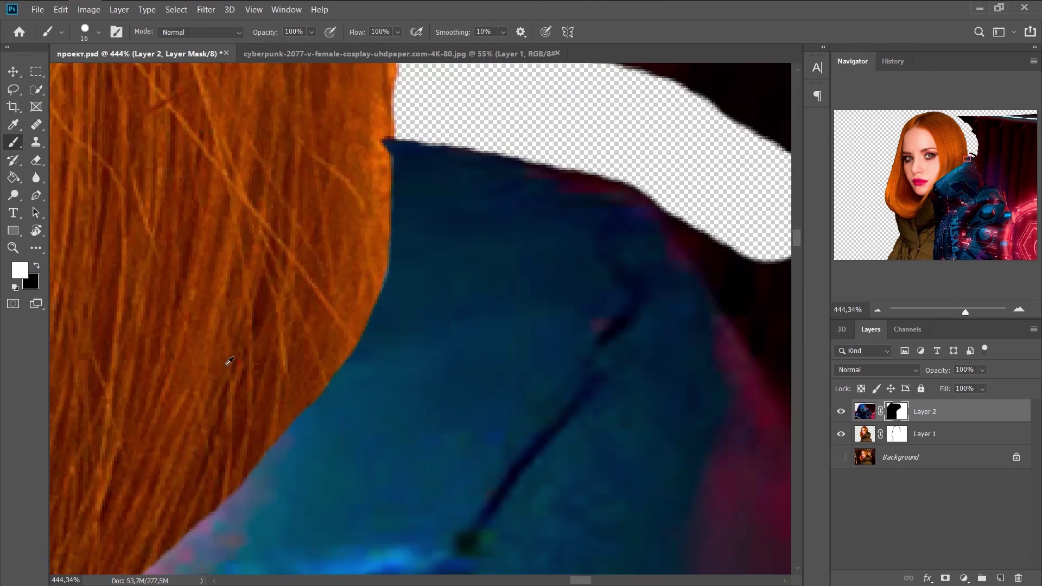
{"action": "scroll", "coordinate": [226, 361], "scroll_direction": "down", "scroll_amount": 8}
{"action": "scroll", "coordinate": [511, 153], "scroll_direction": "up", "scroll_amount": 5}
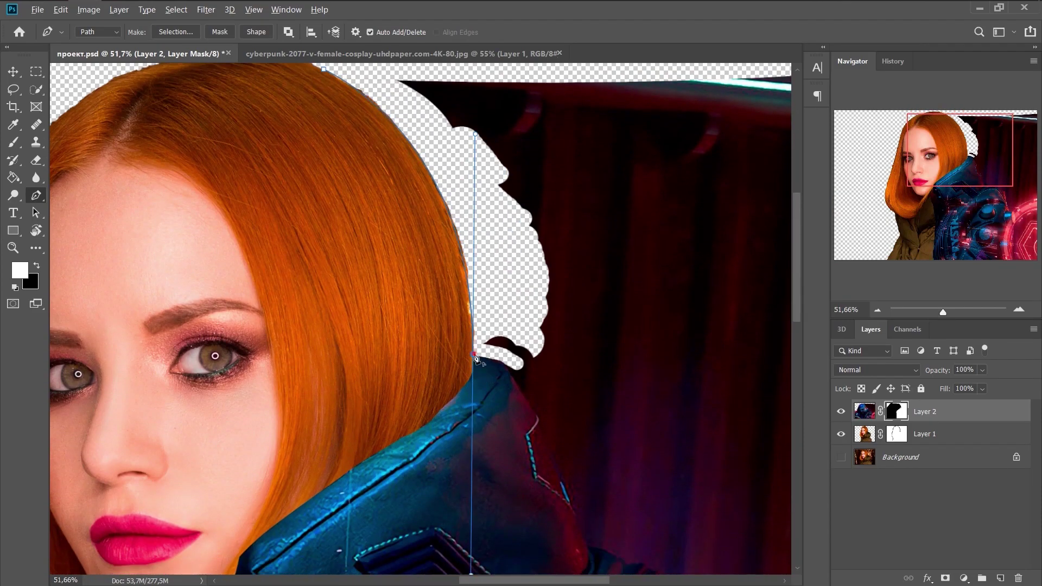
- Trace a Pen path along the hair edge over the top of the head
{"action": "scroll", "coordinate": [296, 214], "scroll_direction": "up", "scroll_amount": 4}
{"action": "scroll", "coordinate": [269, 68], "scroll_direction": "up", "scroll_amount": 5}
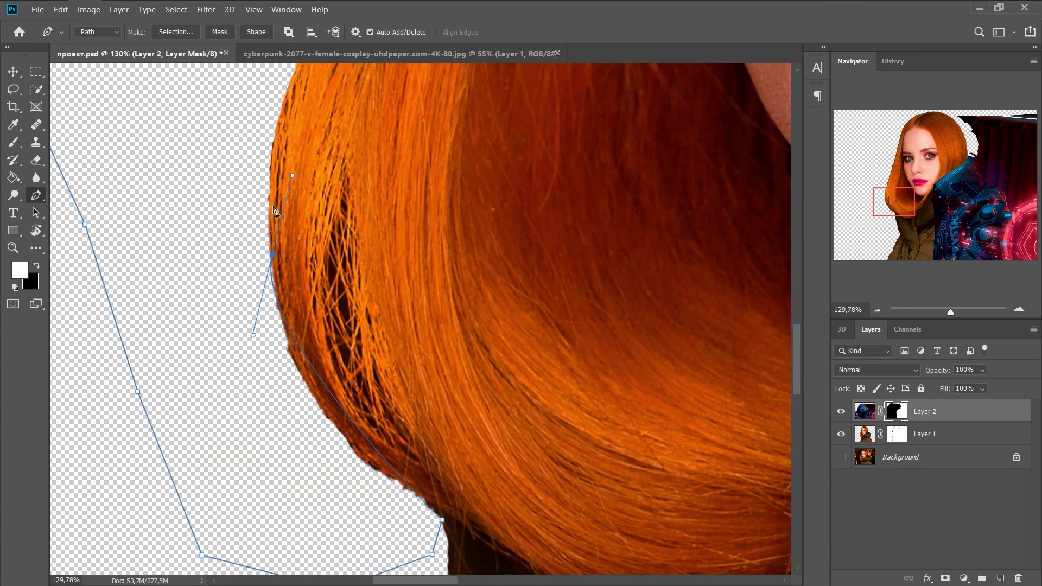
{"action": "scroll", "coordinate": [304, 109], "scroll_direction": "up", "scroll_amount": 5}
{"action": "scroll", "coordinate": [337, 210], "scroll_direction": "up", "scroll_amount": 5}
{"action": "left_click", "coordinate": [430, 108]}
{"action": "scroll", "coordinate": [430, 108], "scroll_direction": "up", "scroll_amount": 3}
{"action": "left_click", "coordinate": [454, 79]}
{"action": "scroll", "coordinate": [489, 109], "scroll_direction": "up", "scroll_amount": 5}
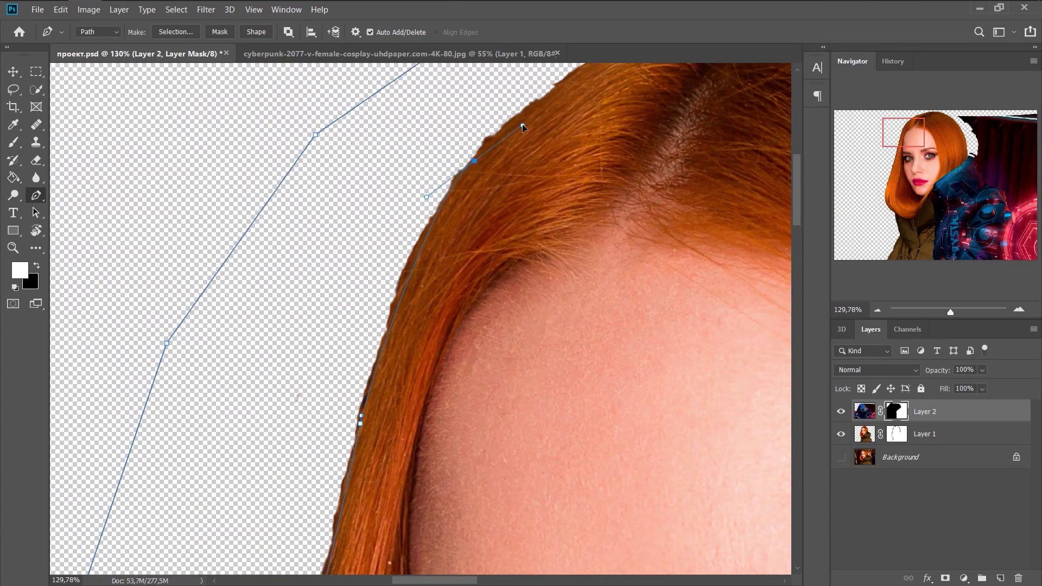
{"action": "scroll", "coordinate": [542, 217], "scroll_direction": "up", "scroll_amount": 5}
{"action": "left_click_drag", "start_coordinate": [465, 318], "coordinate": [556, 351]}
{"action": "left_click", "coordinate": [571, 356]}
- Turn the hair path into a selection and paint the mask to reveal the area above the hair
{"action": "key", "text": "ctrl+Return"}
{"action": "key", "text": "ctrl+0"}
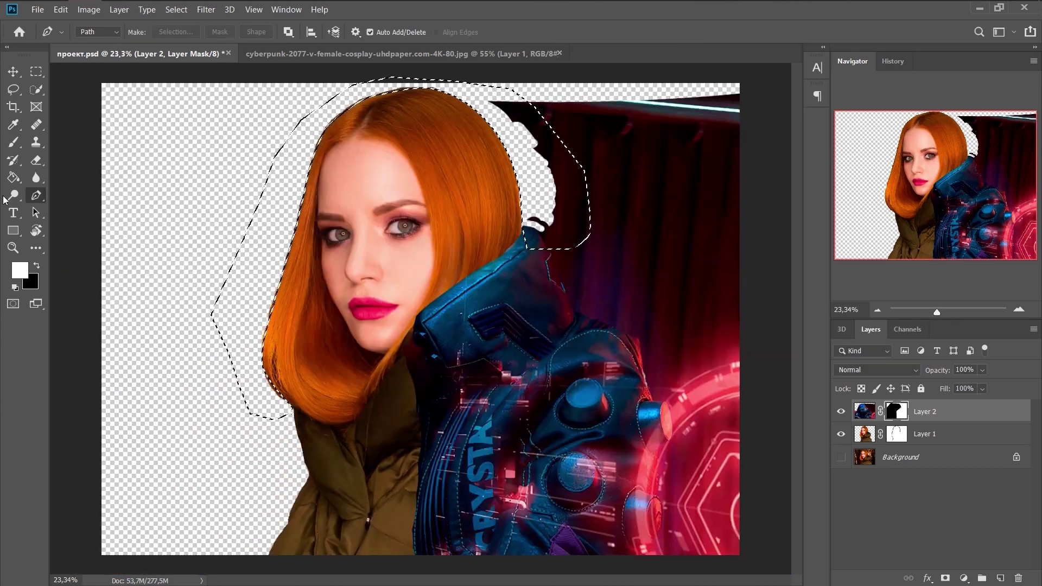
{"action": "key", "text": "b"}
{"action": "left_click_drag", "start_coordinate": [304, 163], "coordinate": [593, 116]}
{"action": "key", "text": "ctrl+d"}
- Shrink the brush and convert the path into a selection again for mask painting
{"action": "scroll", "coordinate": [471, 275], "scroll_direction": "up", "scroll_amount": 10}
{"action": "right_click", "coordinate": [471, 276]}
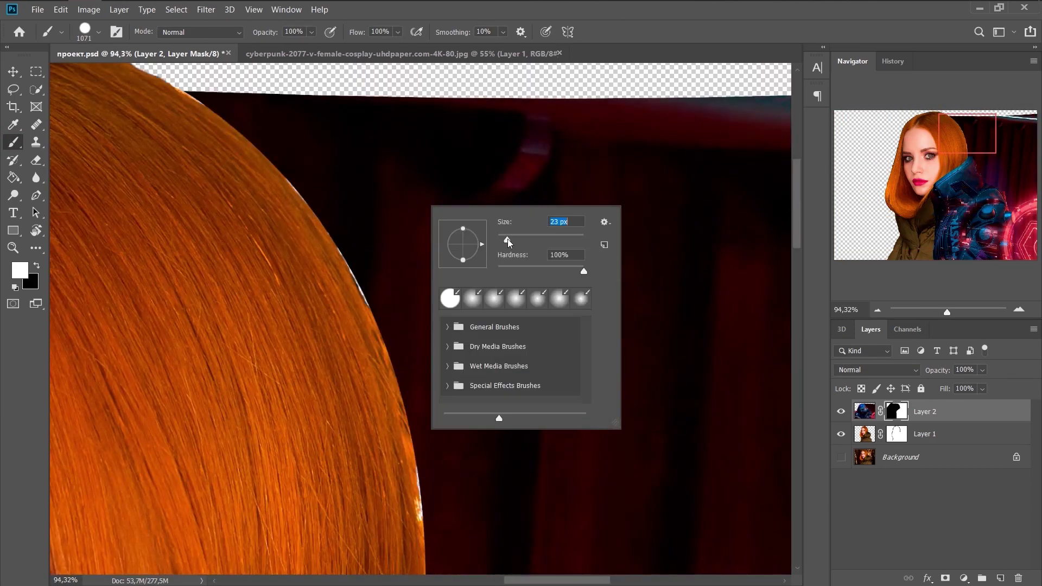
{"action": "key", "text": "Return"}
{"action": "scroll", "coordinate": [255, 250], "scroll_direction": "up", "scroll_amount": 2}
{"action": "scroll", "coordinate": [293, 236], "scroll_direction": "down", "scroll_amount": 1}
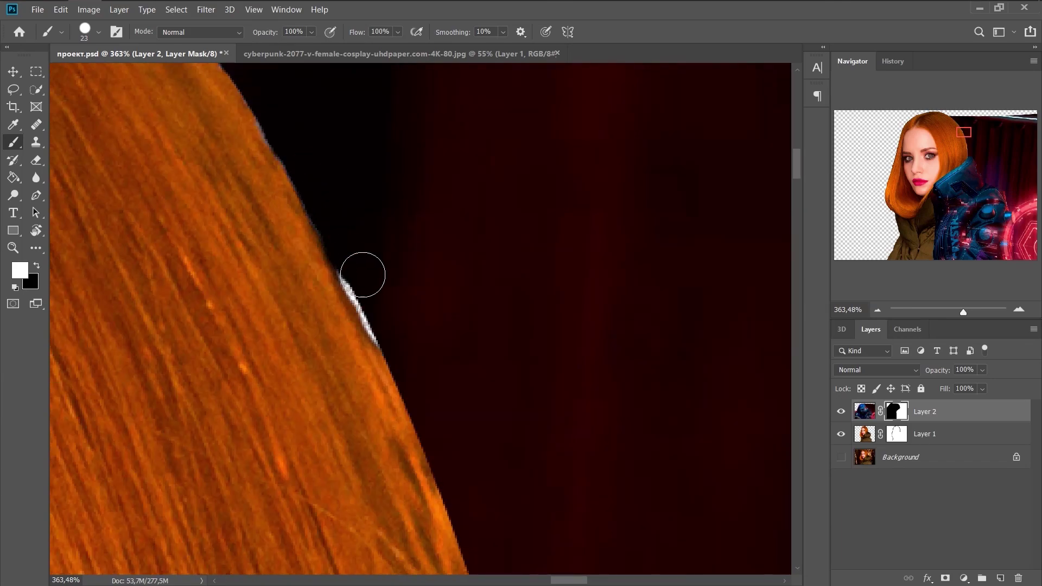
{"action": "scroll", "coordinate": [375, 286], "scroll_direction": "down", "scroll_amount": 3}
{"action": "scroll", "coordinate": [449, 325], "scroll_direction": "up", "scroll_amount": 3}
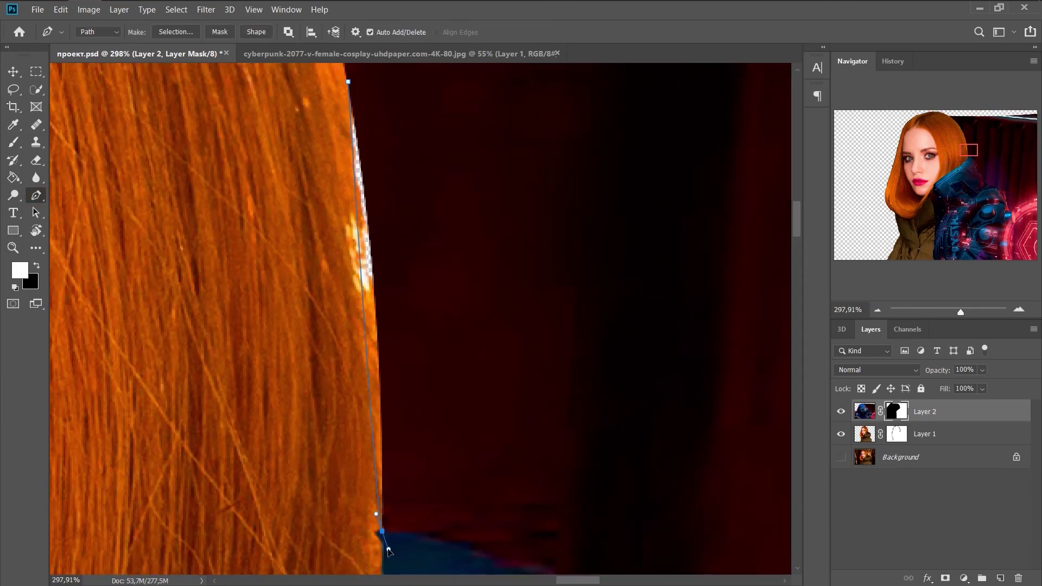
{"action": "right_click", "coordinate": [359, 162]}
{"action": "key", "text": "ctrl+Return"}
{"action": "key", "text": "b"}
- Sample the orange hair colour and heal the bright fringe along the hair edge on Layer 1
{"action": "scroll", "coordinate": [333, 157], "scroll_direction": "up", "scroll_amount": 3}
{"action": "left_click", "coordinate": [333, 157], "text": "alt"}
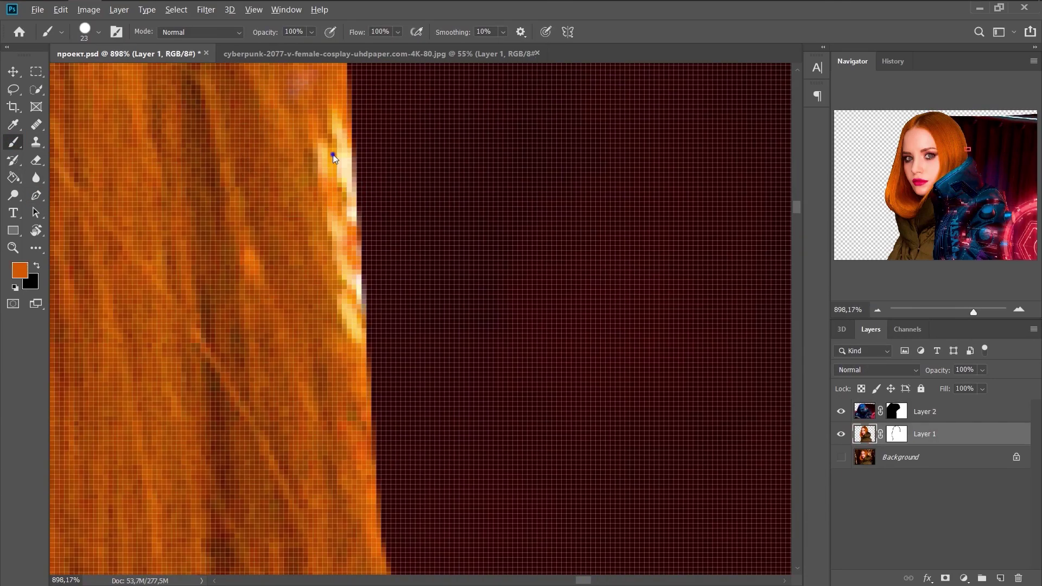
{"action": "left_click_drag", "start_coordinate": [36, 124], "coordinate": [80, 138]}
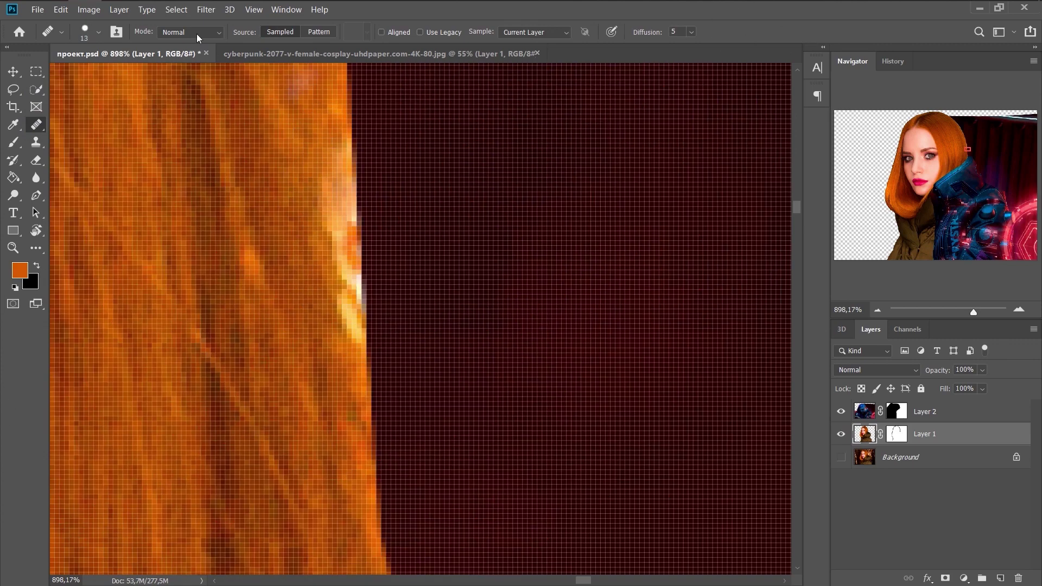
{"action": "scroll", "coordinate": [298, 193], "scroll_direction": "down", "scroll_amount": 5}
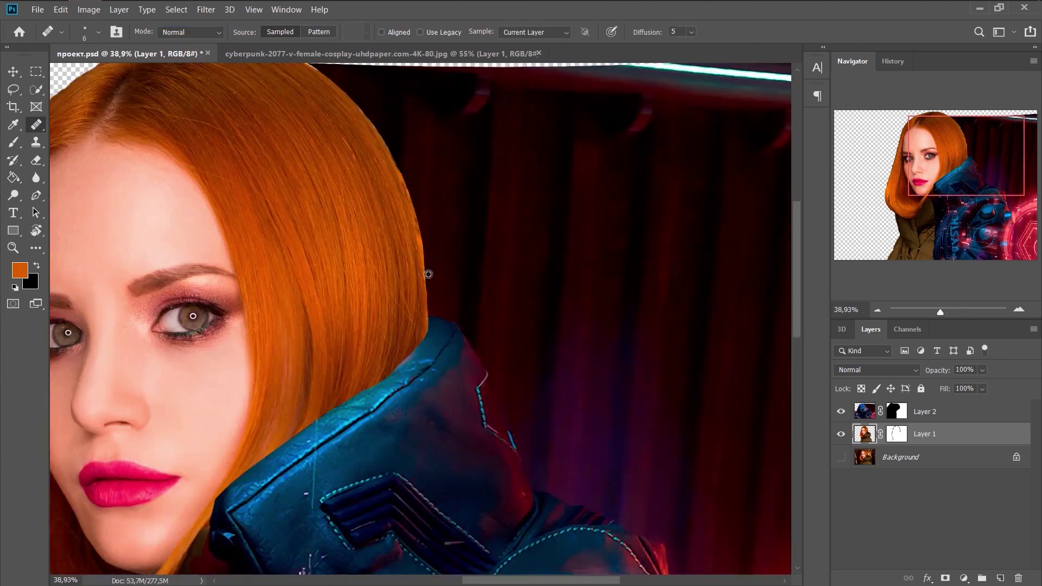
{"action": "scroll", "coordinate": [488, 271], "scroll_direction": "down", "scroll_amount": 3}
{"action": "scroll", "coordinate": [705, 407], "scroll_direction": "down", "scroll_amount": 2}
{"action": "key", "text": "alt+]"}
{"action": "key", "text": "ctrl+t"}
- Cancel the jacket warp and add a clipped brightening Curves adjustment to Layer 2
{"action": "left_click_drag", "start_coordinate": [624, 347], "coordinate": [700, 414]}
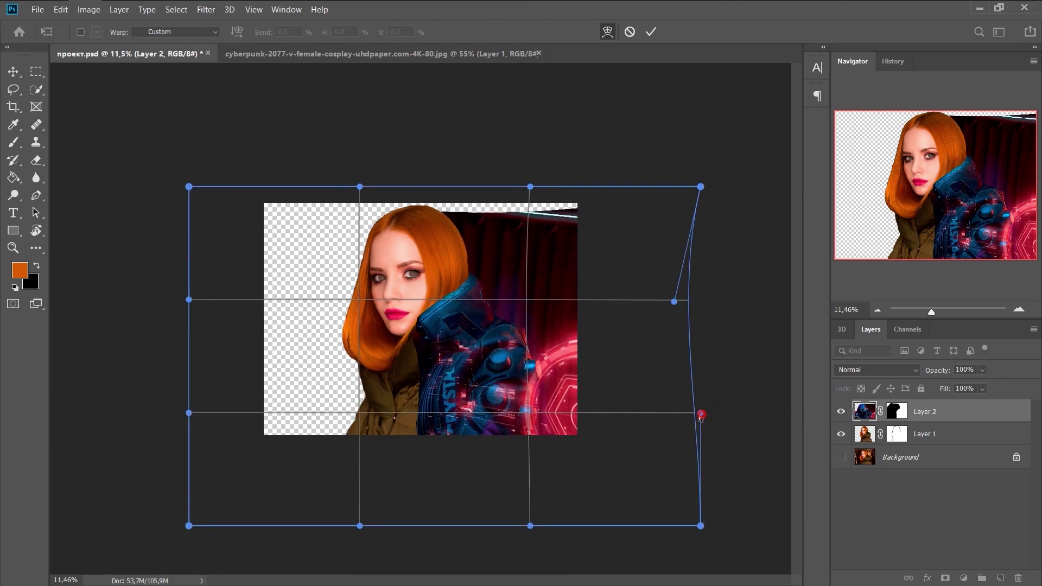
{"action": "key", "text": "Escape"}
{"action": "scroll", "coordinate": [509, 318], "scroll_direction": "down", "scroll_amount": 2}
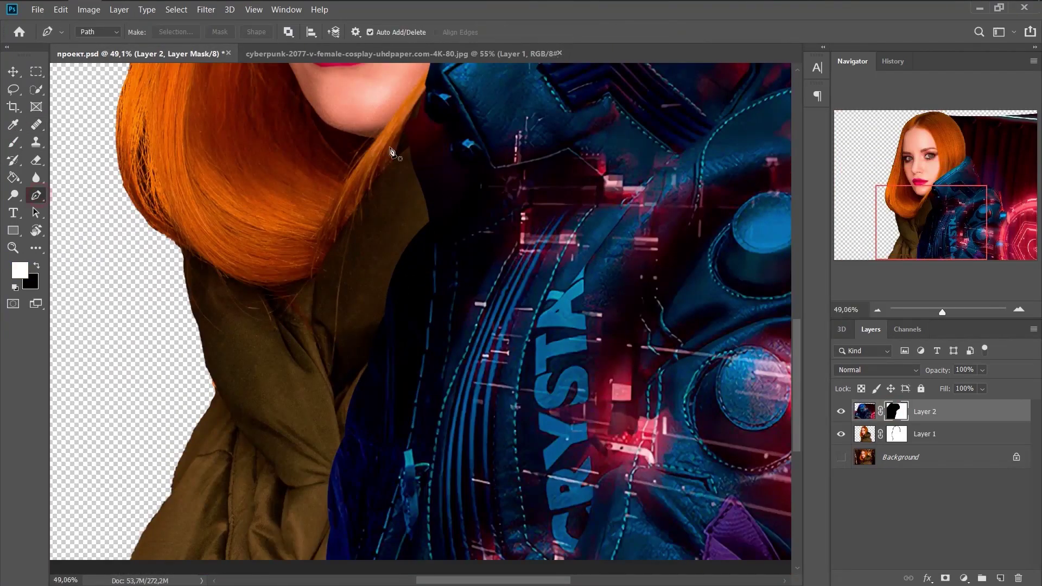
{"action": "left_click", "coordinate": [390, 150]}
{"action": "scroll", "coordinate": [385, 163], "scroll_direction": "up", "scroll_amount": 3}
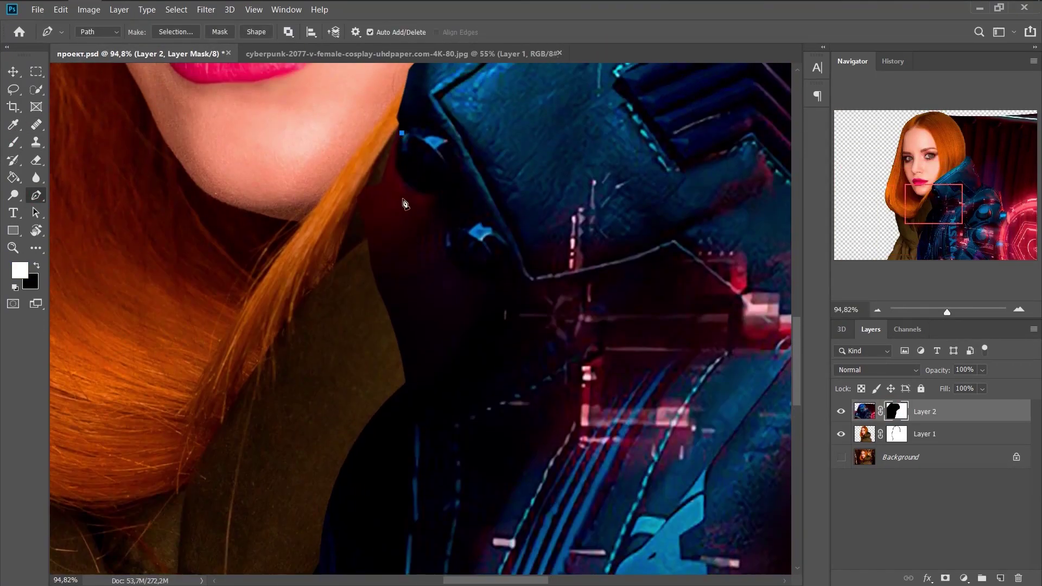
{"action": "left_click", "coordinate": [965, 578]}
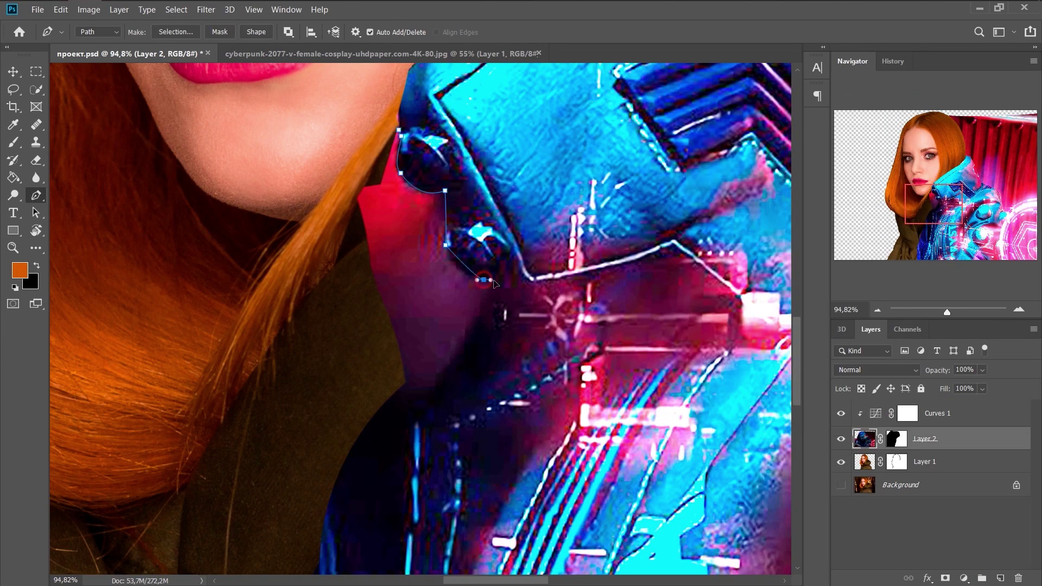
- Finish the Pen path along the jacket edge by the chin and turn it into a mask selection
{"action": "scroll", "coordinate": [446, 376], "scroll_direction": "down", "scroll_amount": 3}
{"action": "scroll", "coordinate": [402, 360], "scroll_direction": "down", "scroll_amount": 3}
{"action": "scroll", "coordinate": [353, 344], "scroll_direction": "down", "scroll_amount": 3}
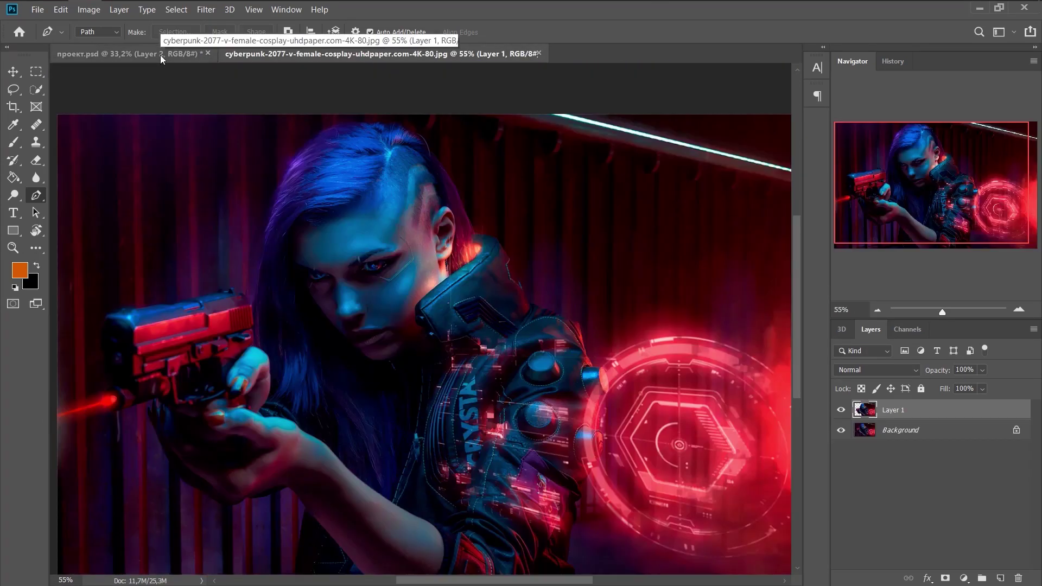
{"action": "left_click", "coordinate": [161, 54]}
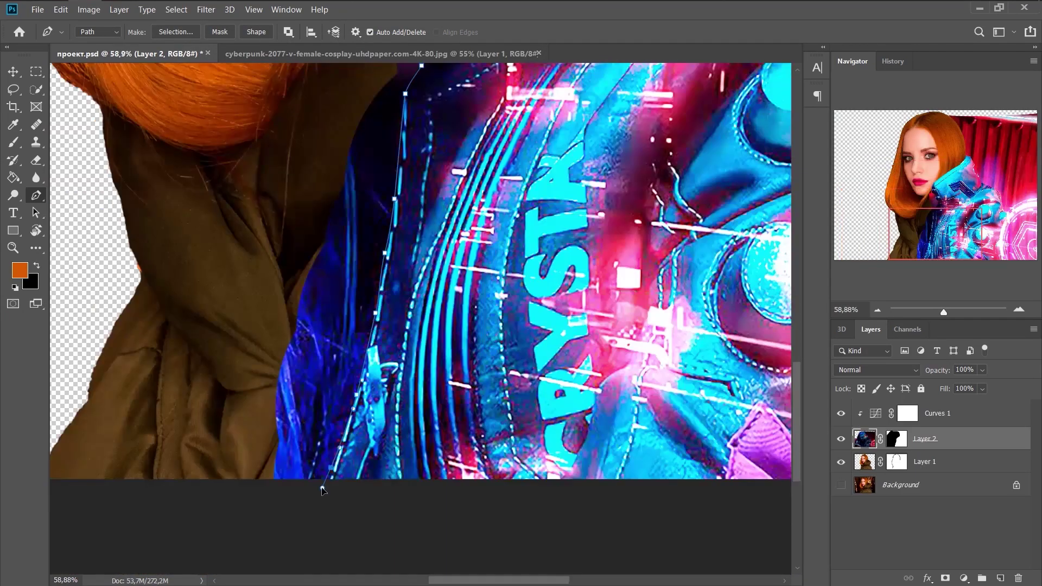
{"action": "scroll", "coordinate": [416, 207], "scroll_direction": "up", "scroll_amount": 2}
{"action": "right_click", "coordinate": [417, 206]}
{"action": "left_click", "coordinate": [404, 217]}
{"action": "key", "text": "Return"}
{"action": "key", "text": "b"}
{"action": "scroll", "coordinate": [463, 318], "scroll_direction": "down", "scroll_amount": 4}
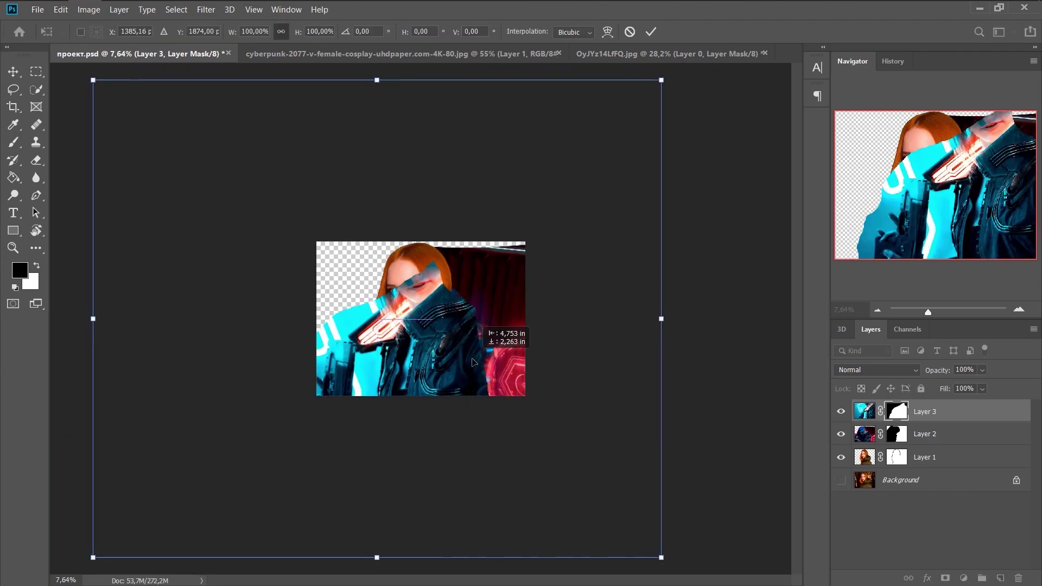
- Rotate the new cyberpunk layer into place and mask it off the face and left cyan area
{"action": "left_click_drag", "start_coordinate": [84, 307], "coordinate": [447, 344]}
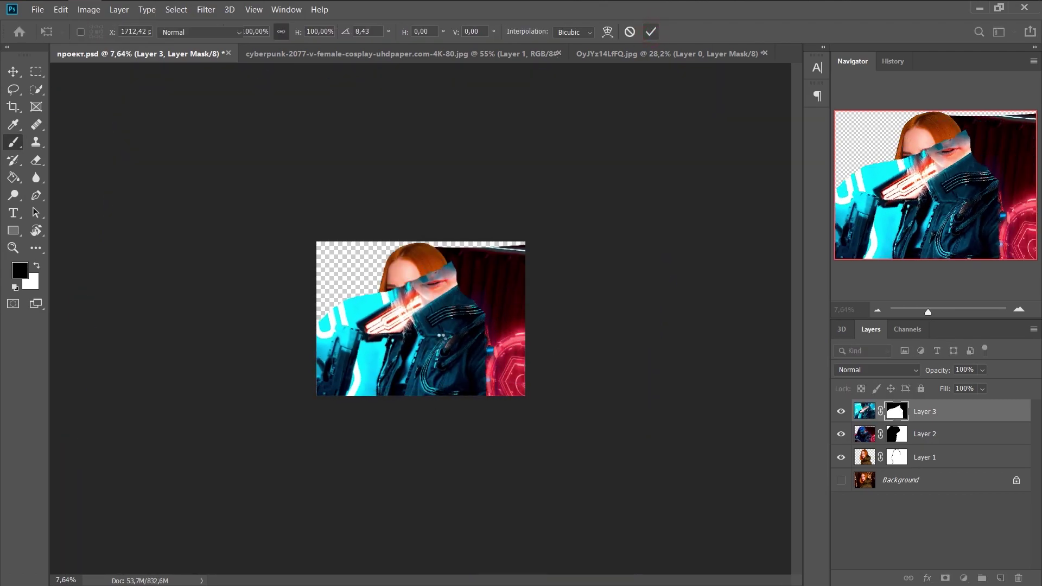
{"action": "key", "text": "Return"}
{"action": "key", "text": "ctrl+0"}
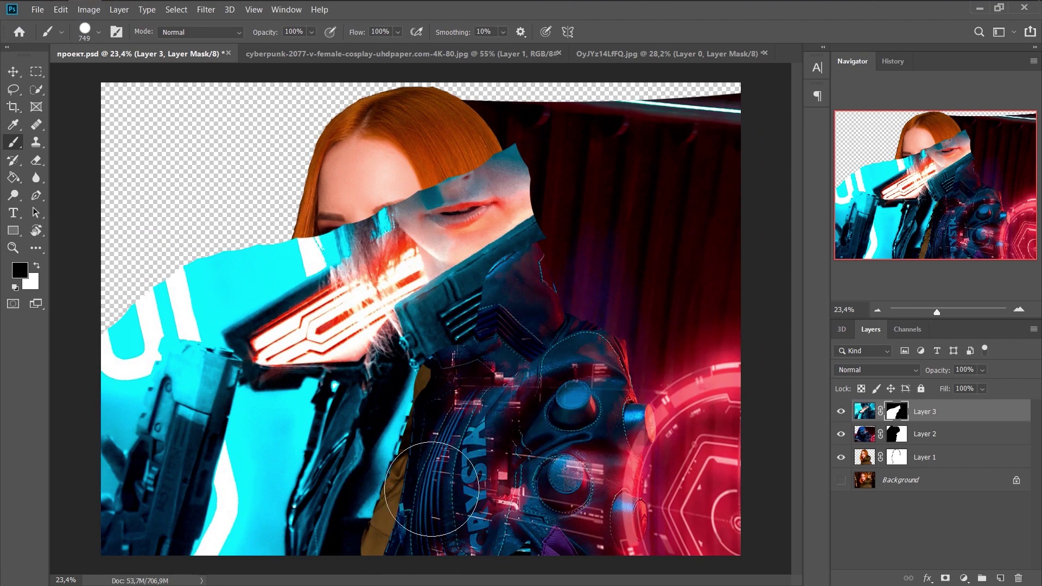
{"action": "left_click_drag", "start_coordinate": [432, 488], "coordinate": [380, 217]}
{"action": "mouse_move", "coordinate": [163, 303]}
{"action": "left_mouse_down"}
{"action": "mouse_move", "coordinate": [221, 524]}
{"action": "mouse_move", "coordinate": [206, 352]}
{"action": "left_mouse_up"}
{"action": "key", "text": "x"}
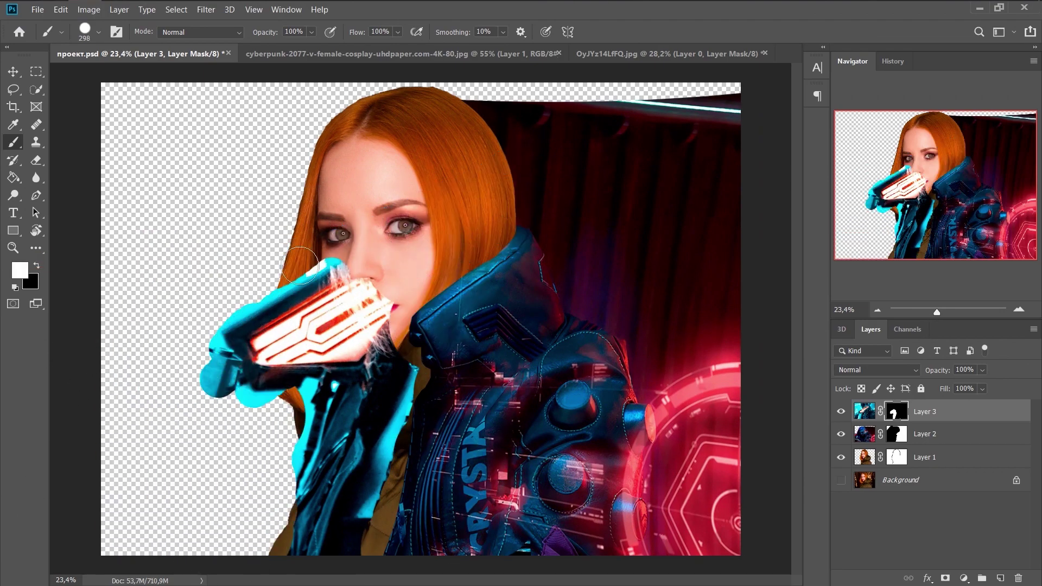
{"action": "scroll", "coordinate": [300, 265], "scroll_direction": "up", "scroll_amount": 2}
{"action": "key", "text": "x"}
- Nudge the cyan gun layer slightly lower
{"action": "key", "text": "v"}
{"action": "left_click_drag", "start_coordinate": [373, 380], "coordinate": [373, 404]}
{"action": "key", "text": "ctrl+0"}
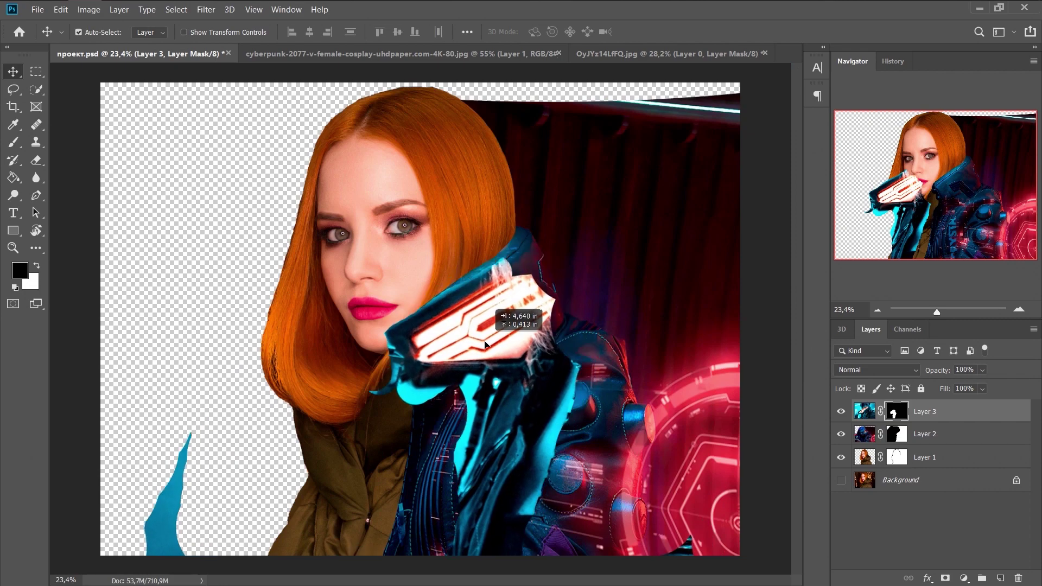
{"action": "key", "text": "Return"}
- Paint the Layer 3 mask in white to reveal more of the cyan gun at left
{"action": "key", "text": "b"}
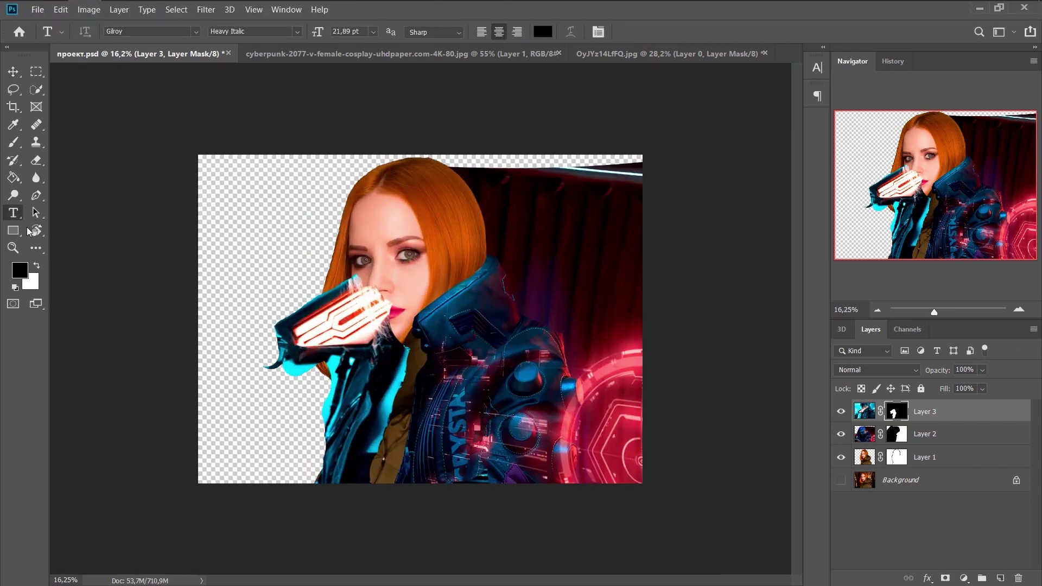
{"action": "scroll", "coordinate": [317, 304], "scroll_direction": "up", "scroll_amount": 2}
{"action": "key", "text": "x"}
{"action": "mouse_move", "coordinate": [255, 293]}
{"action": "left_mouse_down"}
{"action": "mouse_move", "coordinate": [171, 226]}
{"action": "mouse_move", "coordinate": [325, 477]}
{"action": "left_mouse_up"}
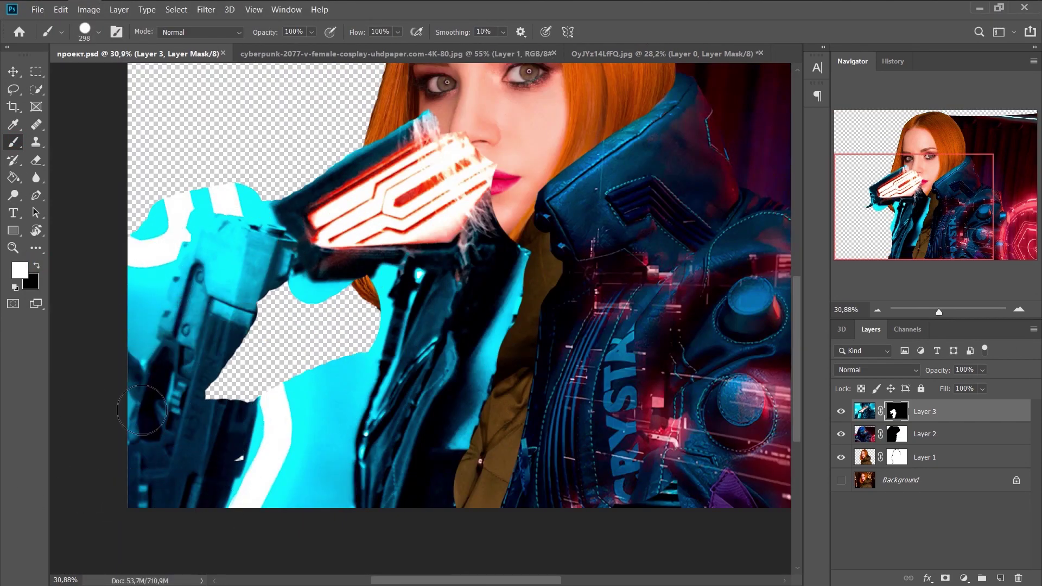
{"action": "key", "text": "ctrl+0"}
{"action": "scroll", "coordinate": [425, 341], "scroll_direction": "up", "scroll_amount": 2}
{"action": "key", "text": "x"}
{"action": "scroll", "coordinate": [425, 341], "scroll_direction": "up", "scroll_amount": 2}
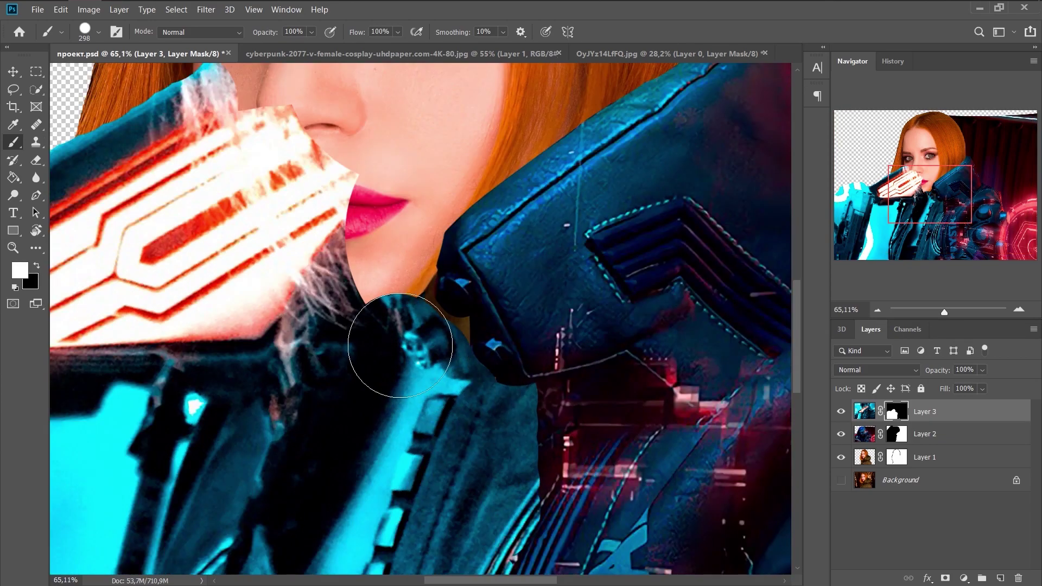
{"action": "scroll", "coordinate": [425, 340], "scroll_direction": "down", "scroll_amount": 4}
- Warp Layer 2 so its right side bulges outward
{"action": "key", "text": "alt+bracketleft"}
{"action": "key", "text": "ctrl+t"}
{"action": "left_click_drag", "start_coordinate": [591, 385], "coordinate": [728, 298]}
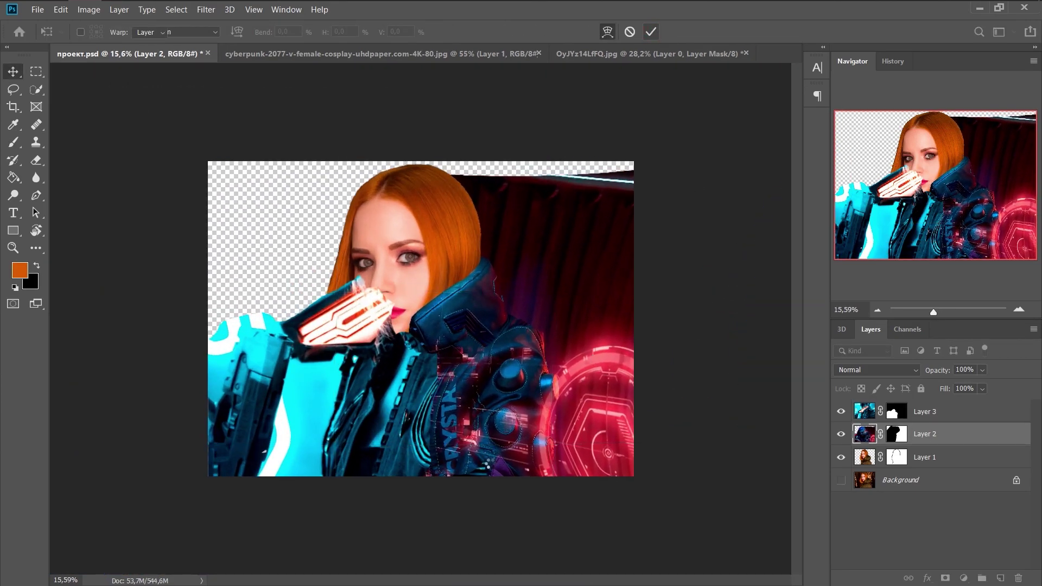
{"action": "key", "text": "Return"}
{"action": "scroll", "coordinate": [423, 304], "scroll_direction": "up", "scroll_amount": 2}
{"action": "key", "text": "alt+bracketright"}
{"action": "key", "text": "b"}
{"action": "scroll", "coordinate": [503, 332], "scroll_direction": "up", "scroll_amount": 2}
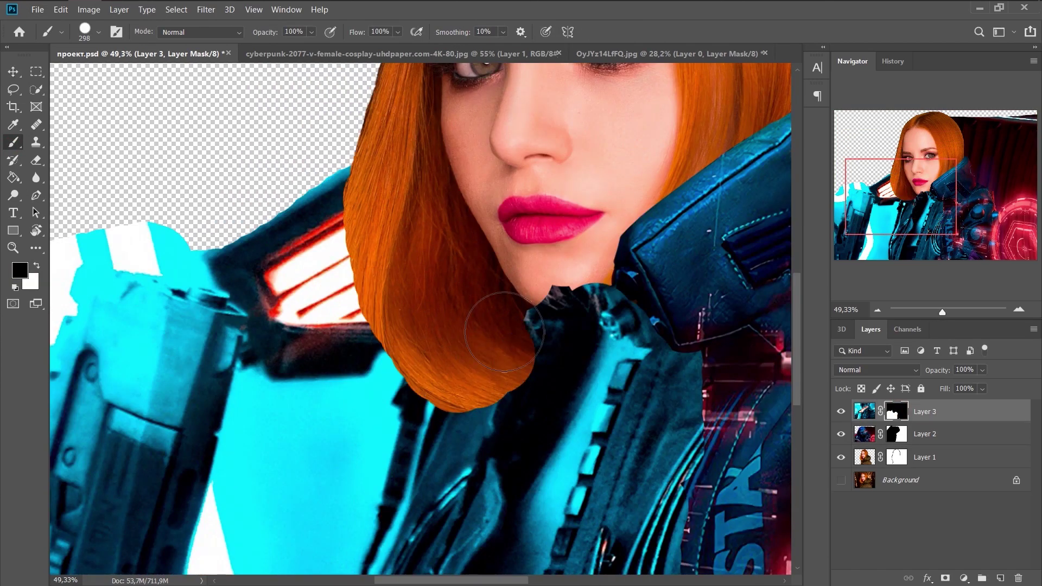
{"action": "scroll", "coordinate": [359, 300], "scroll_direction": "down", "scroll_amount": 3}
{"action": "scroll", "coordinate": [249, 358], "scroll_direction": "up", "scroll_amount": 2}
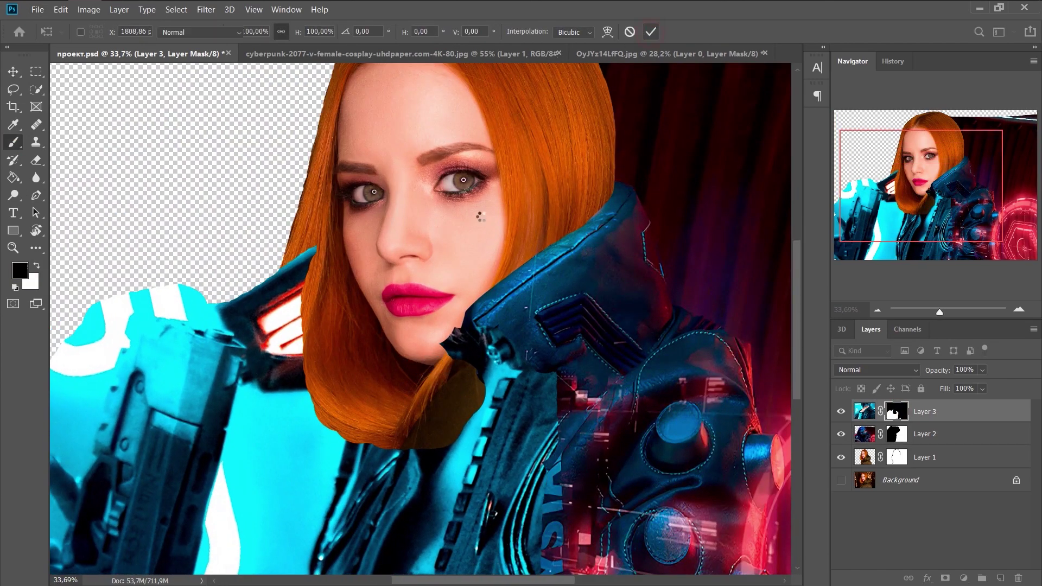
{"action": "scroll", "coordinate": [235, 295], "scroll_direction": "up", "scroll_amount": 2}
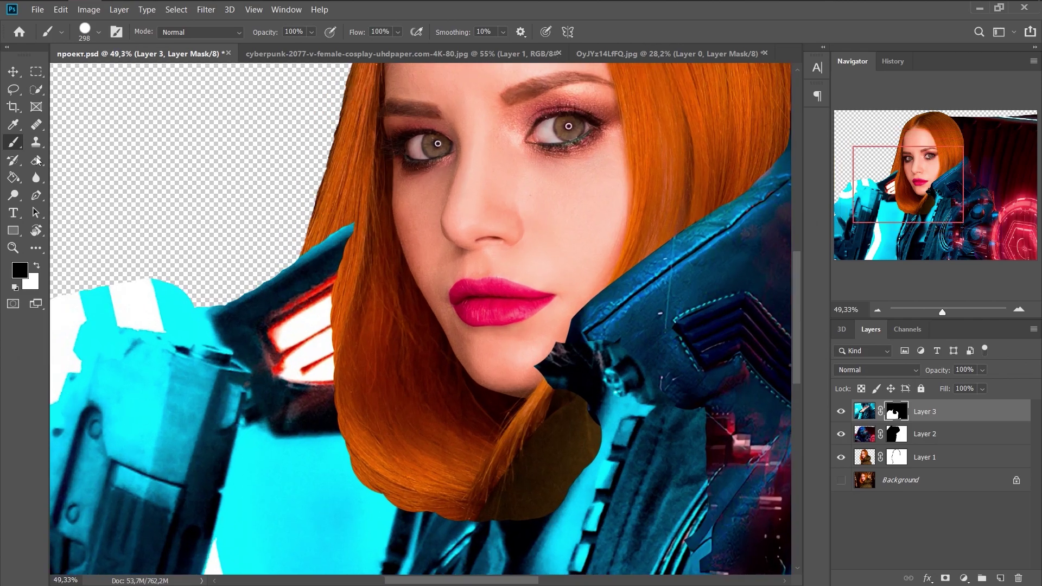
- Paint Layer 1's mask to remove the brown patch below the hair
{"action": "key", "text": "alt+bracketleft"}
{"action": "key", "text": "alt+bracketleft"}
{"action": "key", "text": "x"}
{"action": "scroll", "coordinate": [490, 384], "scroll_direction": "up", "scroll_amount": 2}
{"action": "key", "text": "x"}
{"action": "left_click_drag", "start_coordinate": [512, 444], "coordinate": [511, 372]}
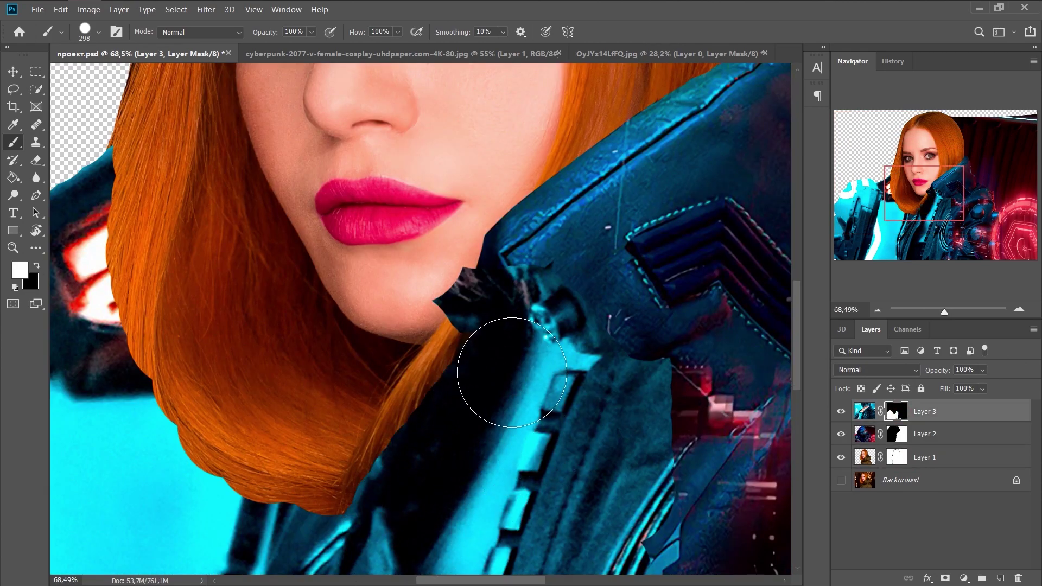
{"action": "scroll", "coordinate": [347, 355], "scroll_direction": "down", "scroll_amount": 7}
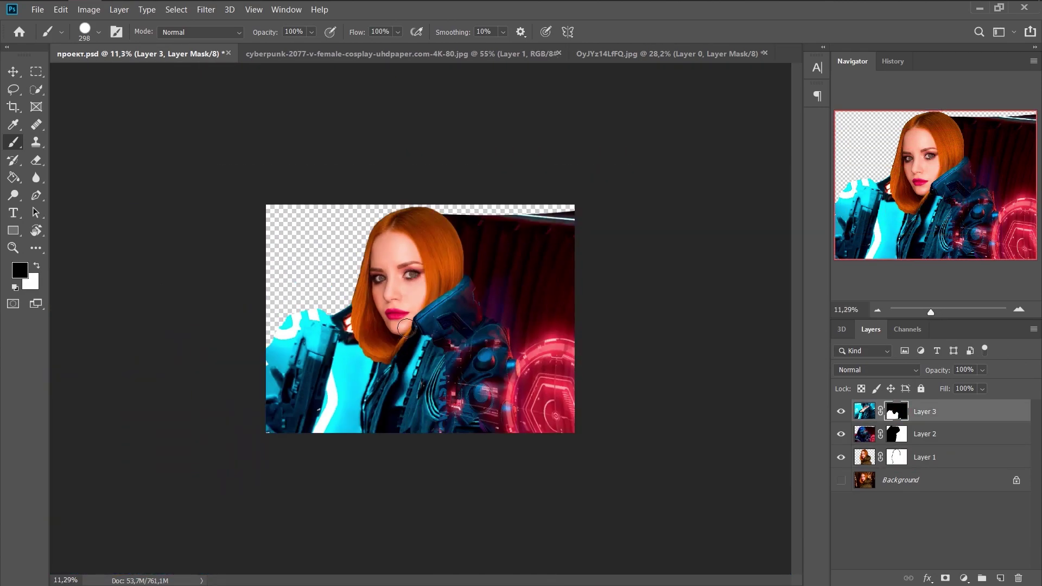
- Duplicate Layer 2 and shift the copy left to fill the empty side
{"action": "key", "text": "alt+bracketleft"}
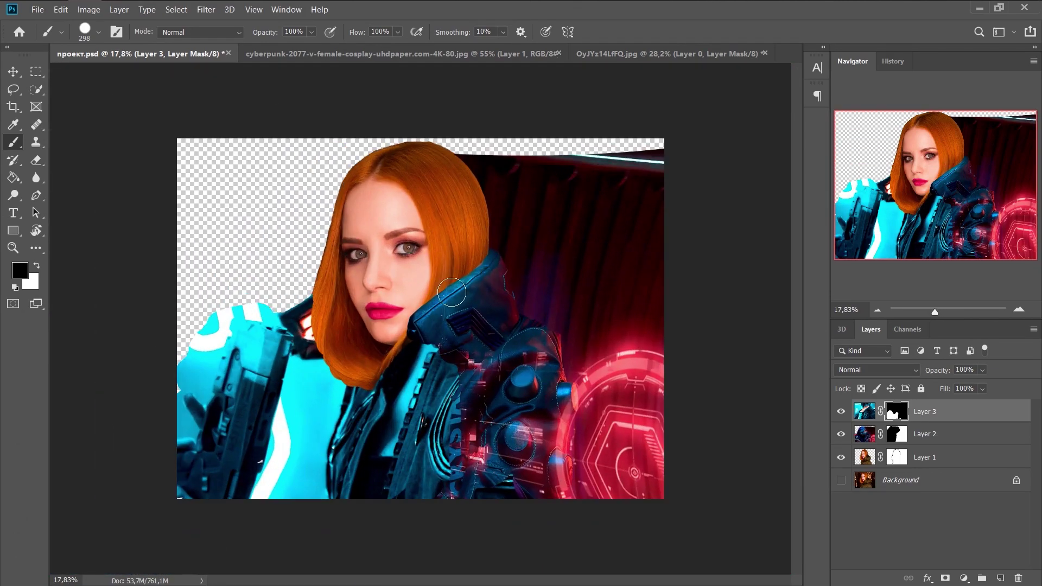
{"action": "scroll", "coordinate": [500, 311], "scroll_direction": "down", "scroll_amount": 2}
{"action": "key", "text": "ctrl+j"}
{"action": "key", "text": "ctrl+t"}
{"action": "left_click_drag", "start_coordinate": [499, 311], "coordinate": [271, 289]}
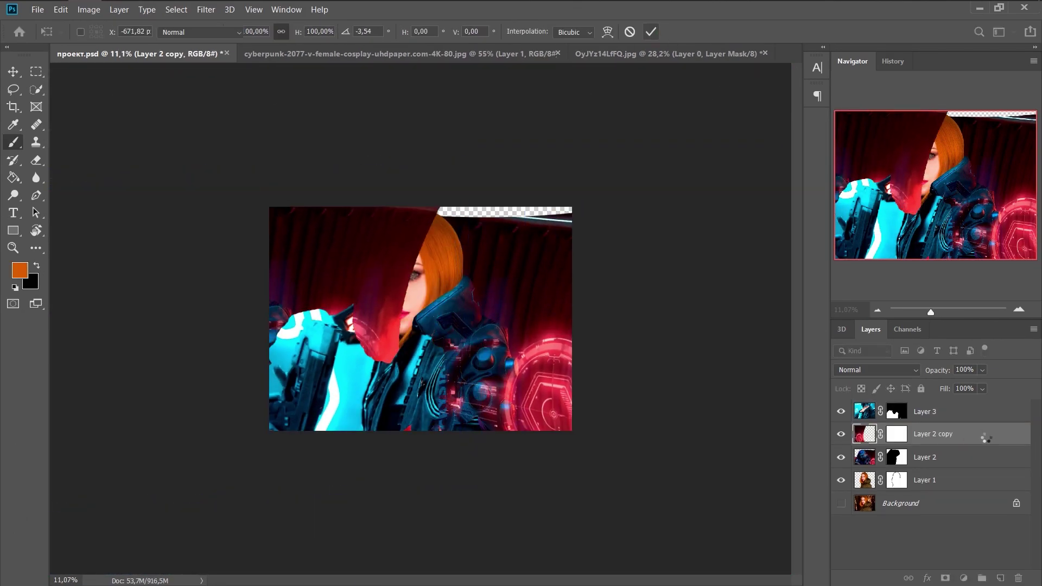
- Move Layer 2 copy below Layer 1 and Layer 3 below Layer 2, resetting colours to black and white
{"action": "left_click_drag", "start_coordinate": [986, 437], "coordinate": [933, 491]}
{"action": "left_click", "coordinate": [896, 433]}
{"action": "key", "text": "d"}
{"action": "scroll", "coordinate": [468, 195], "scroll_direction": "up", "scroll_amount": 5}
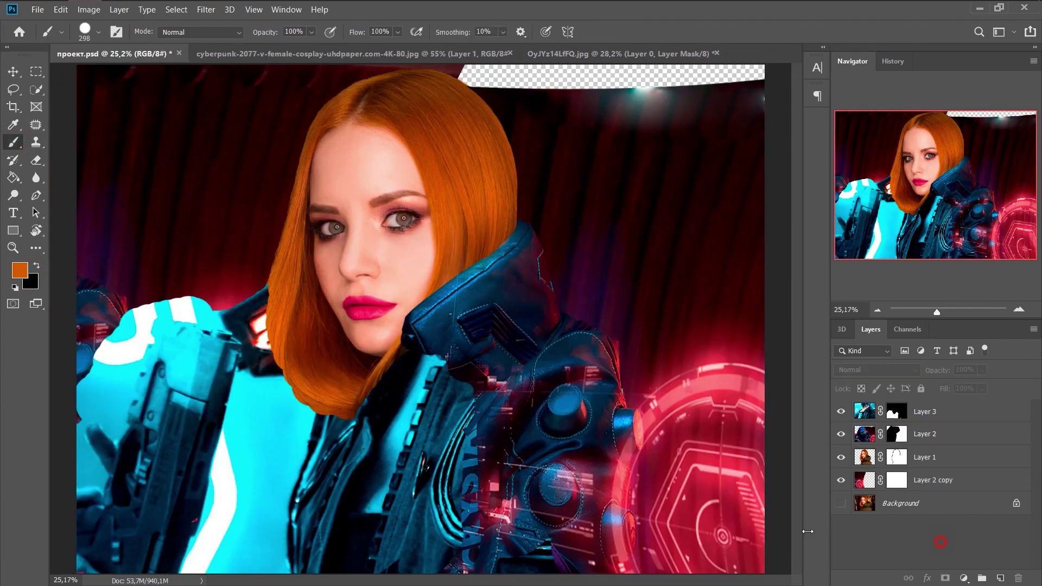
{"action": "left_click_drag", "start_coordinate": [925, 411], "coordinate": [925, 441]}
{"action": "scroll", "coordinate": [420, 319], "scroll_direction": "down", "scroll_amount": 3}
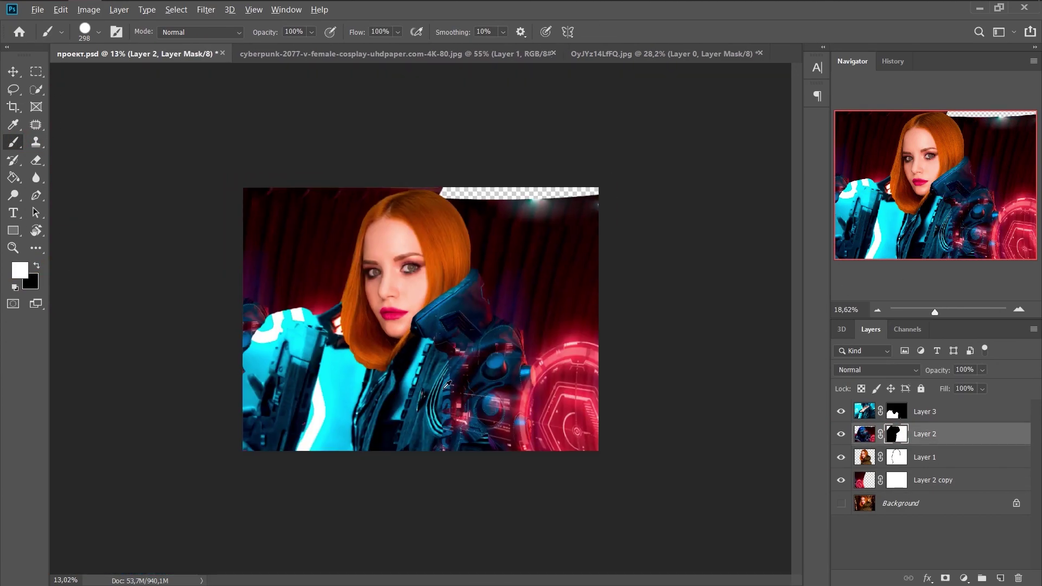
{"action": "scroll", "coordinate": [420, 319], "scroll_direction": "up", "scroll_amount": 4}
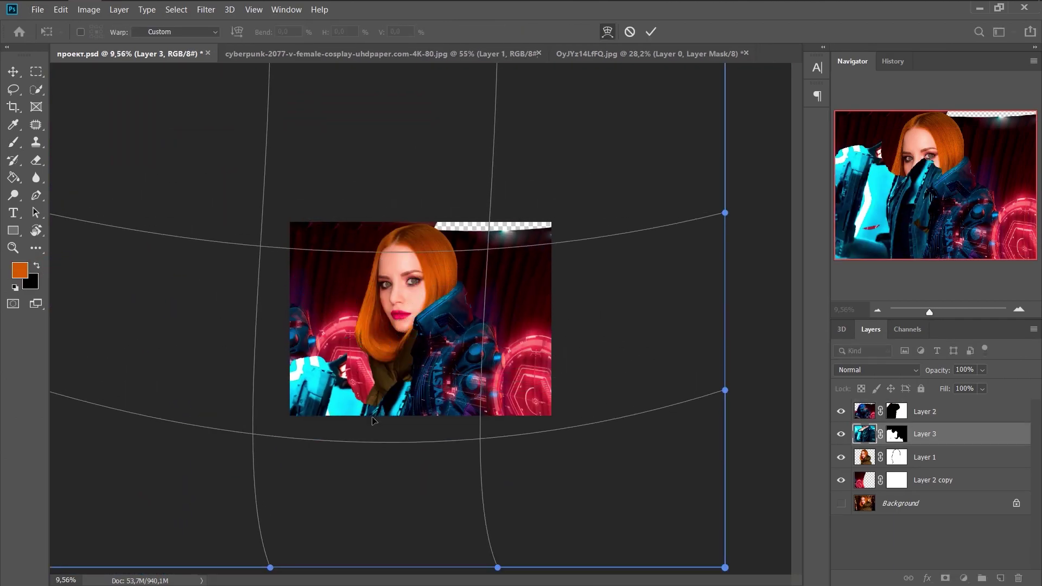
- Pull the warp's right edge inward on the gun layer and commit the warp
{"action": "left_click_drag", "start_coordinate": [725, 389], "coordinate": [705, 389]}
{"action": "key", "text": "ctrl+minus"}
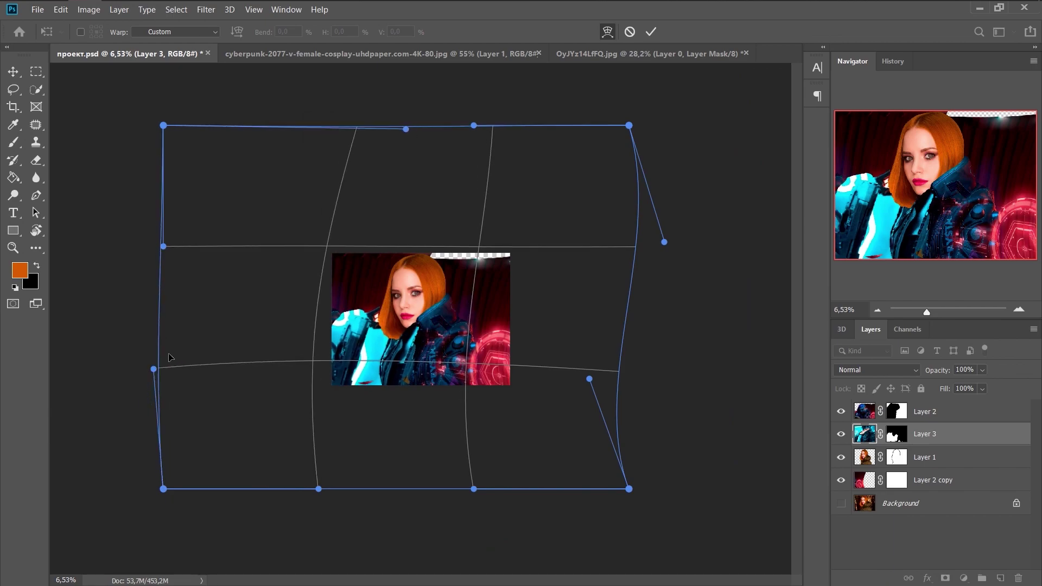
{"action": "key", "text": "Return"}
{"action": "scroll", "coordinate": [393, 349], "scroll_direction": "up", "scroll_amount": 5}
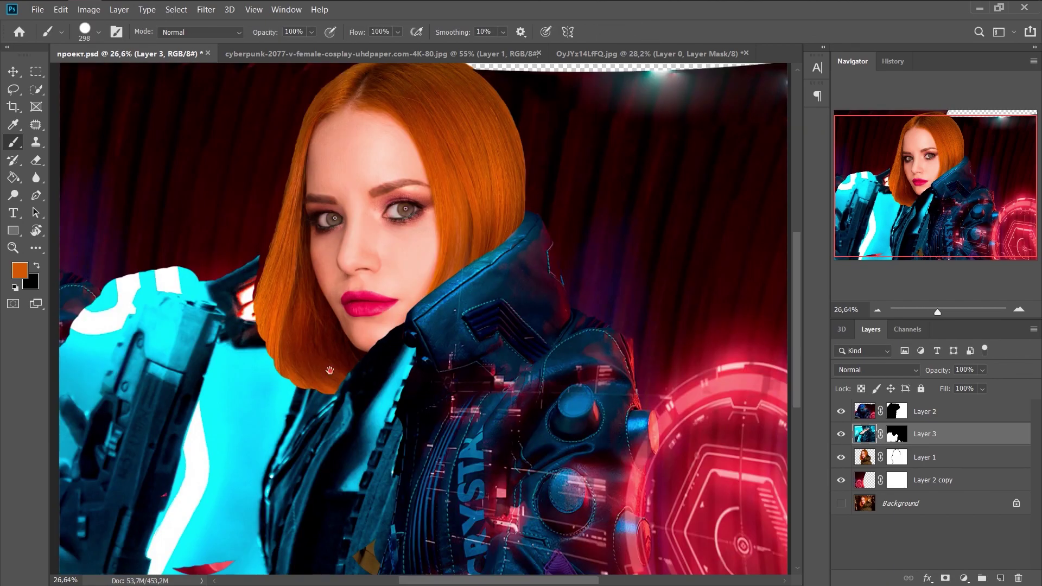
{"action": "scroll", "coordinate": [392, 349], "scroll_direction": "up", "scroll_amount": 2}
{"action": "scroll", "coordinate": [402, 380], "scroll_direction": "down", "scroll_amount": 4}
{"action": "scroll", "coordinate": [407, 403], "scroll_direction": "up", "scroll_amount": 4}
{"action": "scroll", "coordinate": [407, 403], "scroll_direction": "down", "scroll_amount": 5}
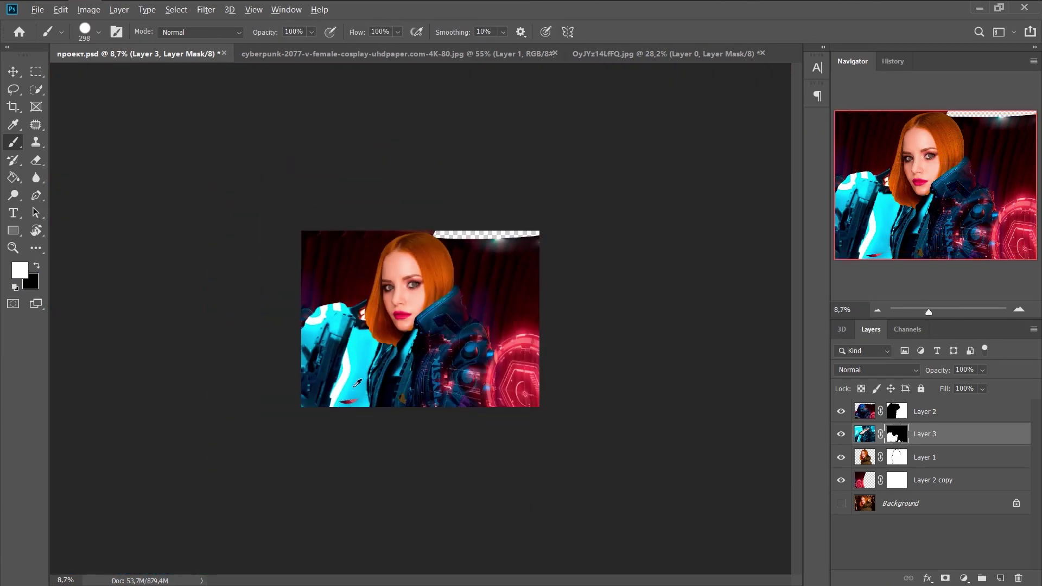
{"action": "scroll", "coordinate": [304, 358], "scroll_direction": "up", "scroll_amount": 4}
{"action": "scroll", "coordinate": [357, 339], "scroll_direction": "down", "scroll_amount": 3}
{"action": "scroll", "coordinate": [380, 346], "scroll_direction": "up", "scroll_amount": 5}
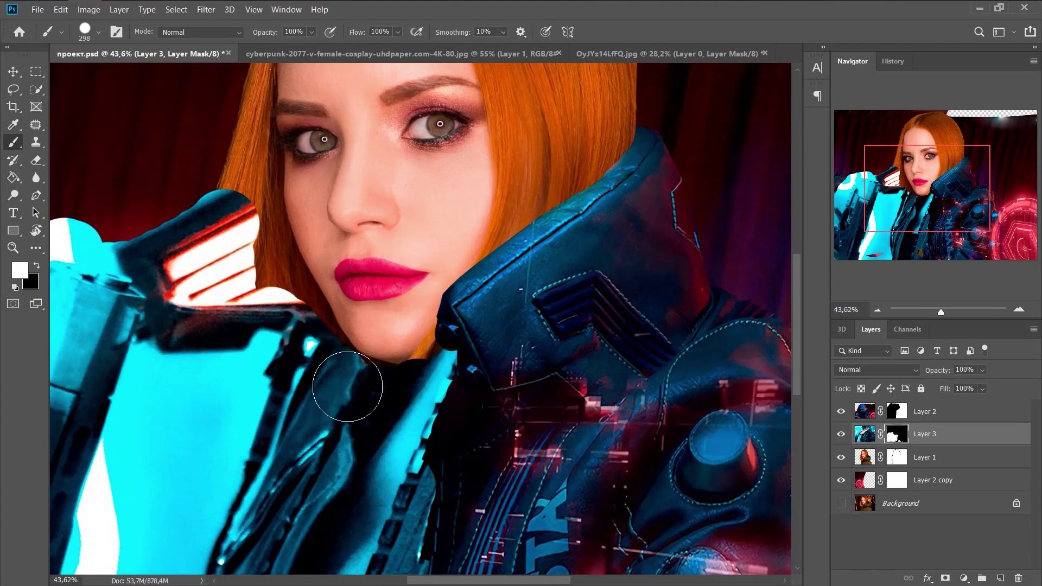
{"action": "scroll", "coordinate": [344, 378], "scroll_direction": "down", "scroll_amount": 5}
{"action": "scroll", "coordinate": [344, 379], "scroll_direction": "down", "scroll_amount": 1}
- Free Transform Layer 3 and shift the gun figure into place beside her face
{"action": "key", "text": "ctrl+t"}
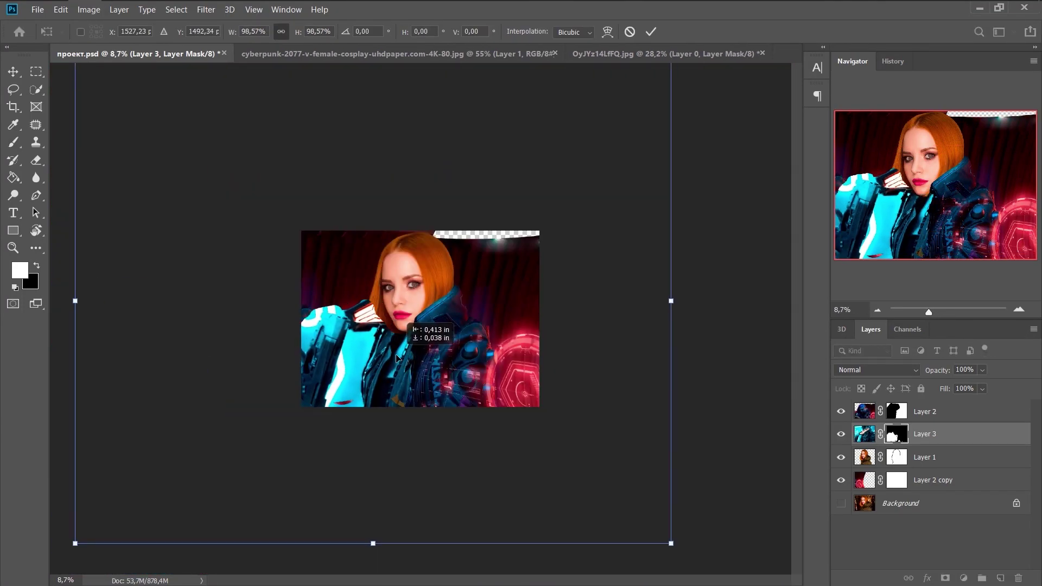
{"action": "scroll", "coordinate": [428, 407], "scroll_direction": "up", "scroll_amount": 4}
{"action": "scroll", "coordinate": [373, 411], "scroll_direction": "down", "scroll_amount": 4}
{"action": "key", "text": "Return"}
{"action": "scroll", "coordinate": [411, 321], "scroll_direction": "down", "scroll_amount": 2}
{"action": "key", "text": "b"}
{"action": "scroll", "coordinate": [411, 321], "scroll_direction": "up", "scroll_amount": 4}
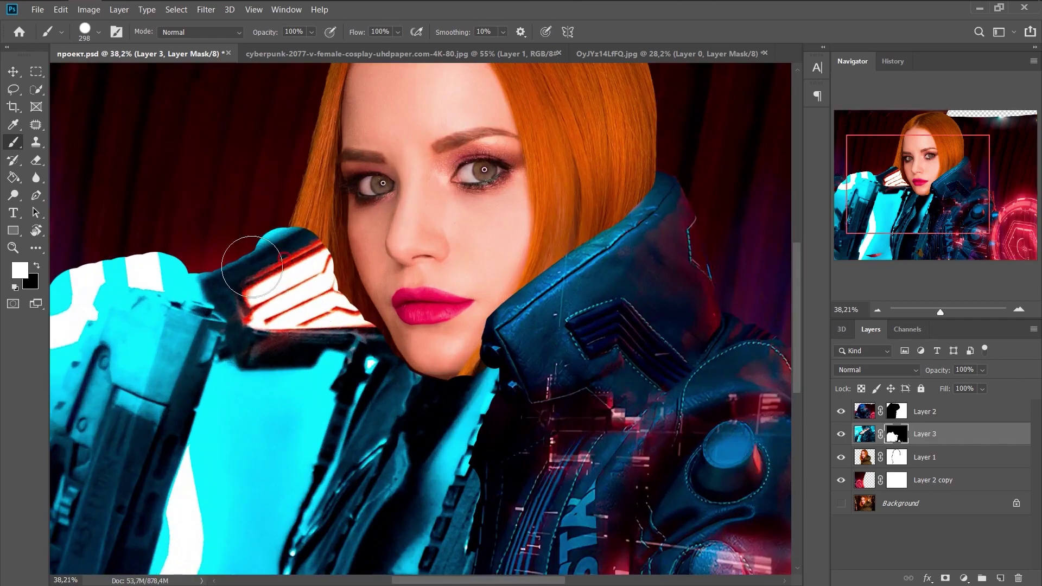
{"action": "scroll", "coordinate": [411, 321], "scroll_direction": "down", "scroll_amount": 4}
{"action": "key", "text": "ctrl+t"}
{"action": "mouse_move", "coordinate": [413, 347]}
{"action": "left_mouse_down"}
{"action": "mouse_move", "coordinate": [456, 352]}
{"action": "mouse_move", "coordinate": [393, 388]}
{"action": "left_mouse_up"}
{"action": "key", "text": "Return"}
- Warp the gun layer's top-left corner inward and commit
{"action": "scroll", "coordinate": [397, 374], "scroll_direction": "up", "scroll_amount": 4}
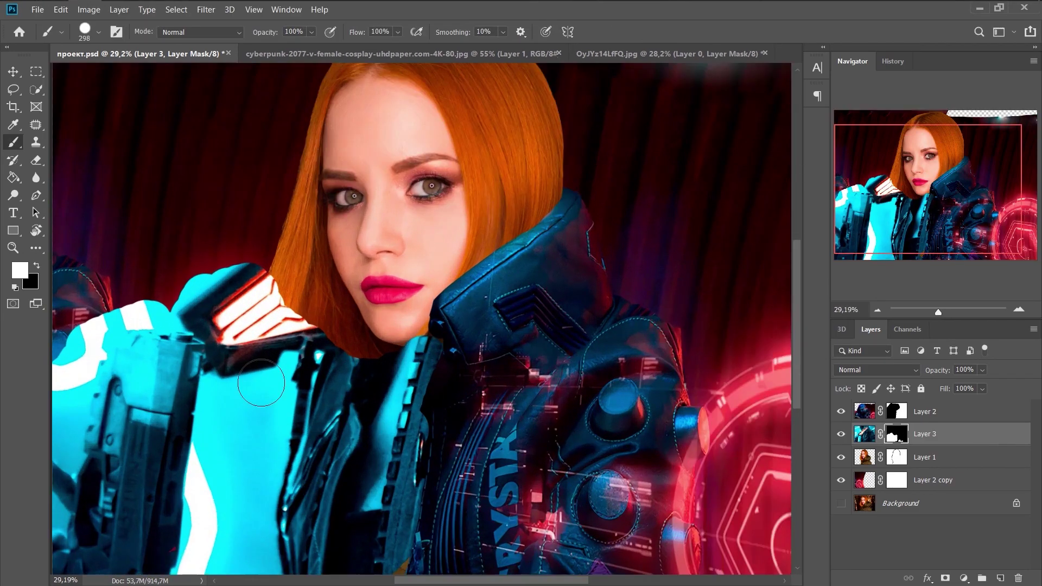
{"action": "scroll", "coordinate": [398, 374], "scroll_direction": "down", "scroll_amount": 5}
{"action": "left_click_drag", "start_coordinate": [150, 240], "coordinate": [198, 245]}
{"action": "key", "text": "Return"}
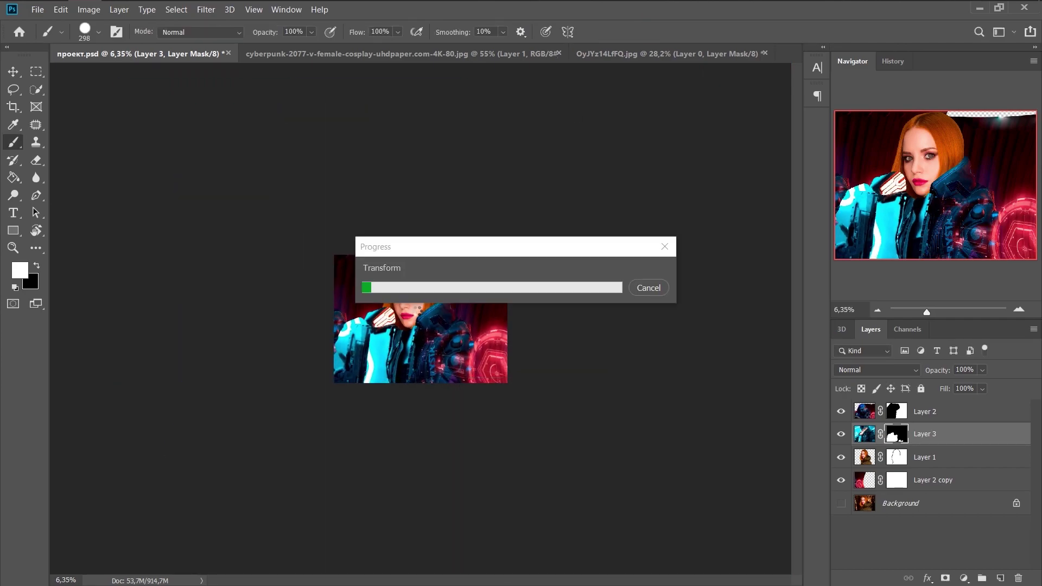
- Paint Layer 3's mask in black to remove hair covering the glowing glove
{"action": "scroll", "coordinate": [296, 282], "scroll_direction": "up", "scroll_amount": 5}
{"action": "scroll", "coordinate": [295, 282], "scroll_direction": "down", "scroll_amount": 2}
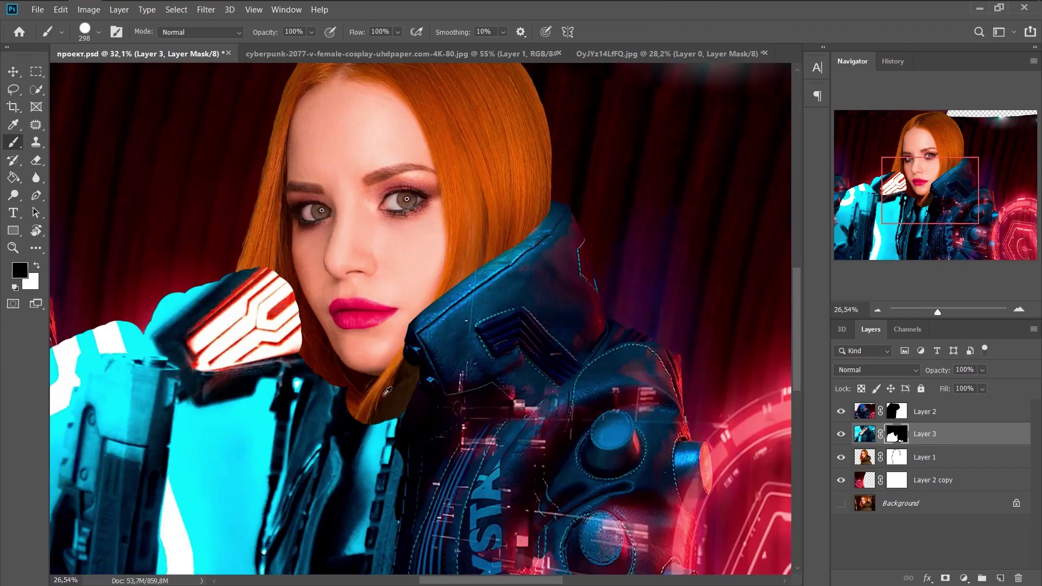
{"action": "scroll", "coordinate": [296, 282], "scroll_direction": "down", "scroll_amount": 1}
{"action": "scroll", "coordinate": [296, 283], "scroll_direction": "down", "scroll_amount": 1}
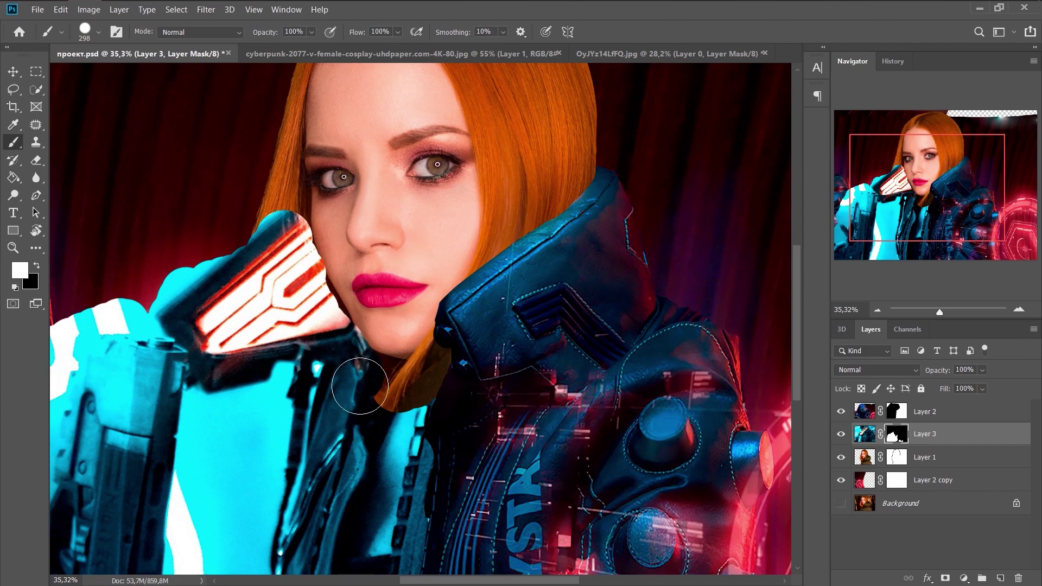
{"action": "scroll", "coordinate": [359, 386], "scroll_direction": "down", "scroll_amount": 2}
{"action": "scroll", "coordinate": [359, 385], "scroll_direction": "down", "scroll_amount": 2}
{"action": "key", "text": "x"}
{"action": "scroll", "coordinate": [318, 265], "scroll_direction": "up", "scroll_amount": 5}
{"action": "scroll", "coordinate": [319, 264], "scroll_direction": "up", "scroll_amount": 1}
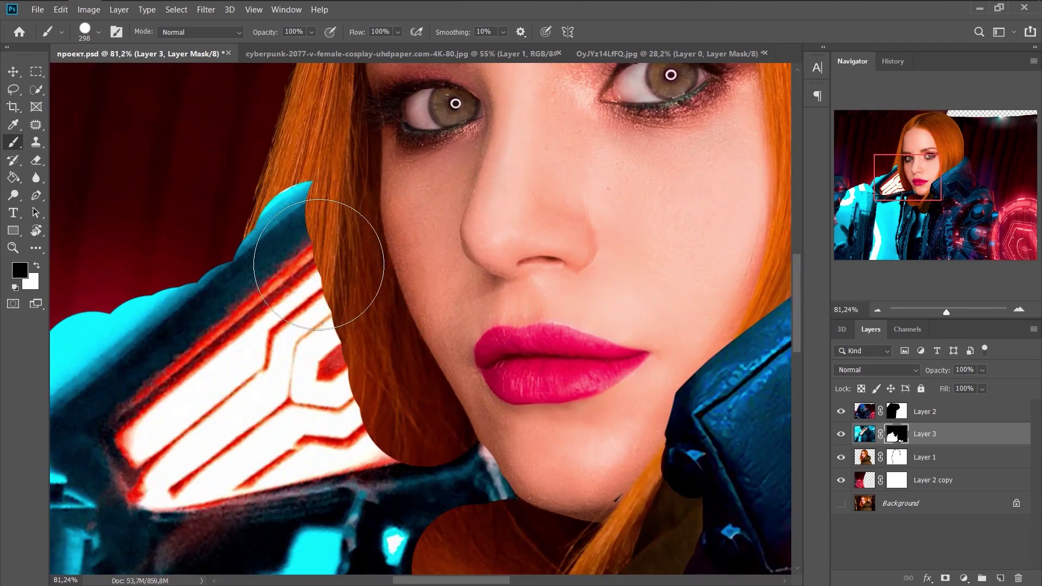
{"action": "key", "text": "x"}
{"action": "mouse_move", "coordinate": [319, 264]}
{"action": "left_mouse_down"}
{"action": "mouse_move", "coordinate": [401, 244]}
{"action": "mouse_move", "coordinate": [493, 351]}
{"action": "left_mouse_up"}
{"action": "key", "text": "x"}
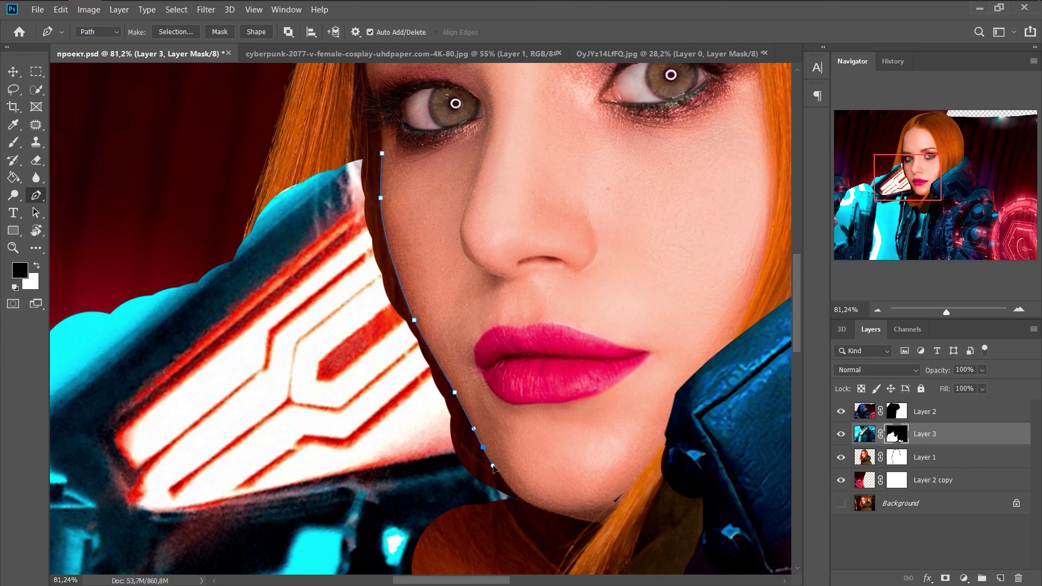
- Trace a path around the glove and convert it into a selection
{"action": "left_click_drag", "start_coordinate": [578, 534], "coordinate": [636, 392]}
{"action": "left_click", "coordinate": [357, 522]}
{"action": "left_click", "coordinate": [362, 425]}
{"action": "left_click", "coordinate": [236, 470]}
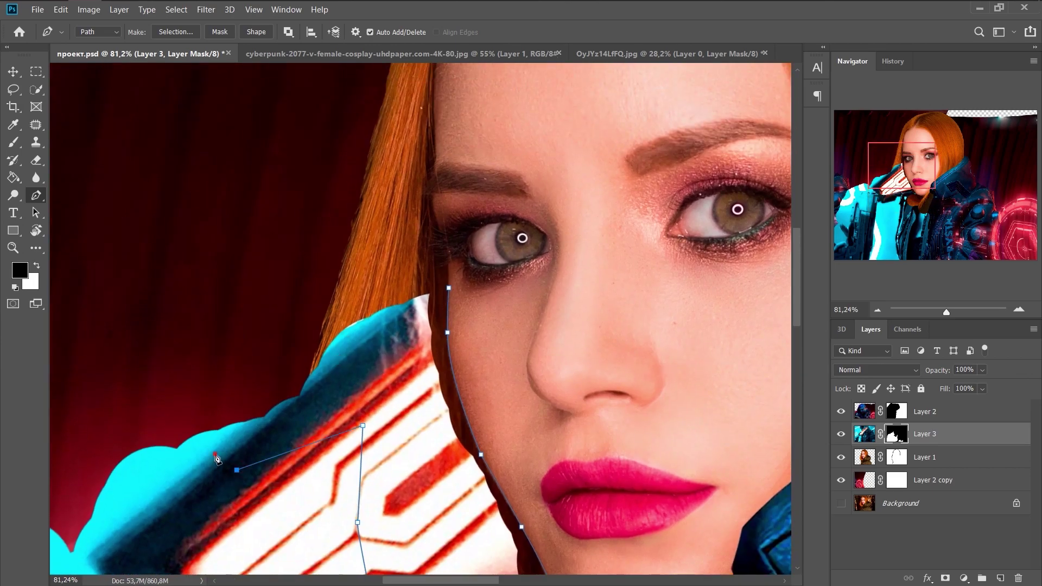
{"action": "right_click", "coordinate": [447, 267]}
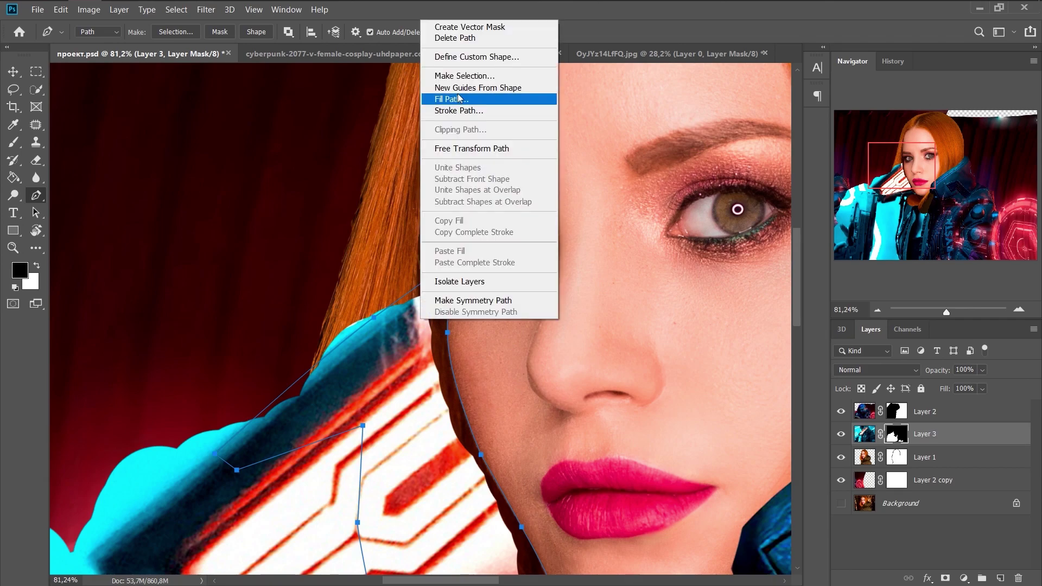
{"action": "left_click", "coordinate": [451, 89]}
{"action": "key", "text": "Return"}
{"action": "left_click", "coordinate": [14, 142]}
- Invert the selection around the gun area and set black and white paint colours
{"action": "key", "text": "ctrl+shift+i"}
{"action": "key", "text": "x"}
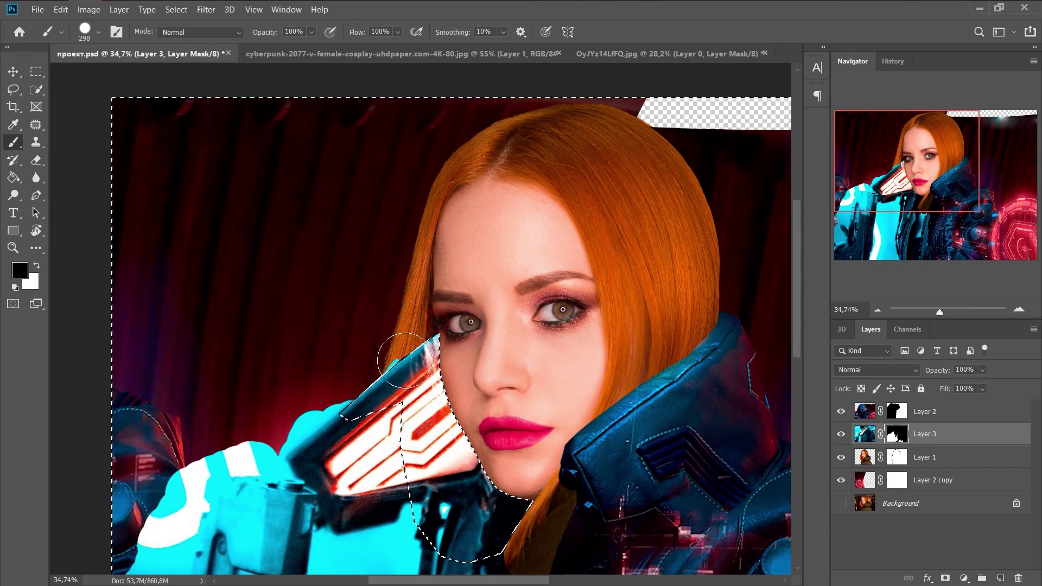
{"action": "scroll", "coordinate": [352, 386], "scroll_direction": "down", "scroll_amount": 2}
{"action": "scroll", "coordinate": [323, 292], "scroll_direction": "down", "scroll_amount": 3}
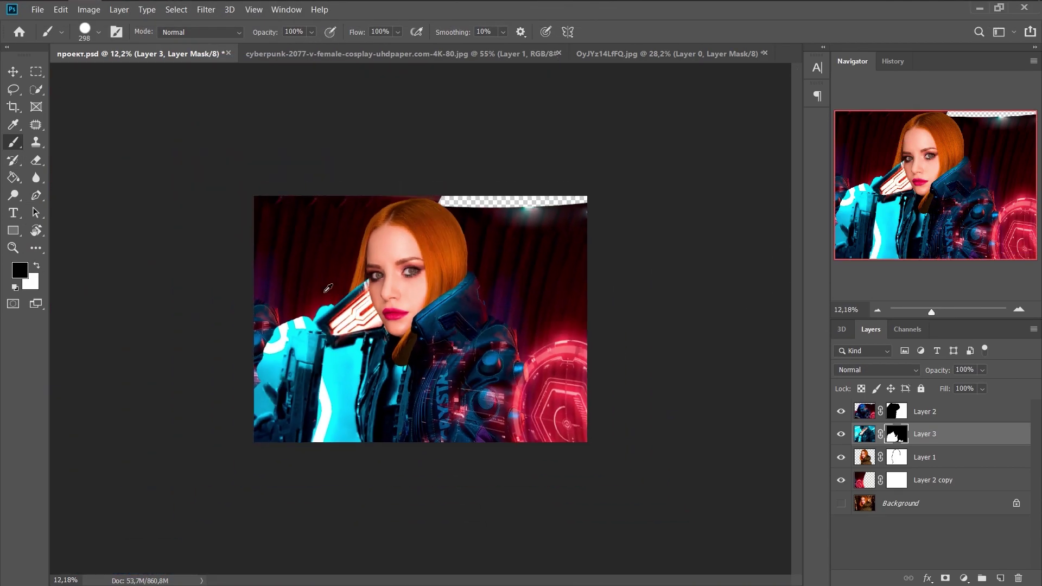
{"action": "scroll", "coordinate": [329, 287], "scroll_direction": "up", "scroll_amount": 5}
{"action": "scroll", "coordinate": [347, 304], "scroll_direction": "down", "scroll_amount": 3}
{"action": "scroll", "coordinate": [376, 325], "scroll_direction": "down", "scroll_amount": 3}
{"action": "scroll", "coordinate": [358, 289], "scroll_direction": "down", "scroll_amount": 4}
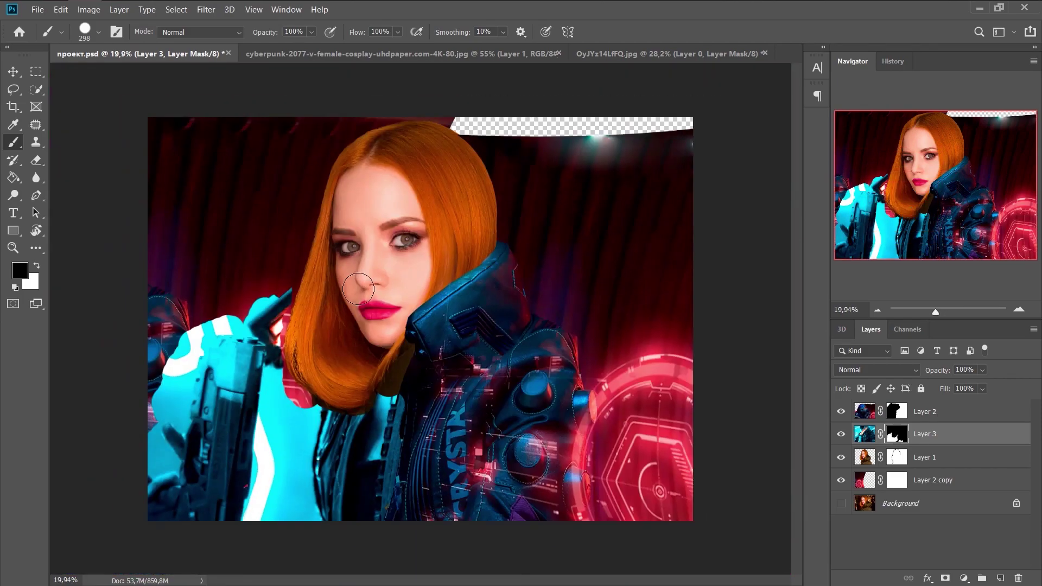
{"action": "scroll", "coordinate": [361, 290], "scroll_direction": "up", "scroll_amount": 5}
- Paint white on Layer 3's mask to reveal the cyan suit around the hair tips
{"action": "key", "text": "x"}
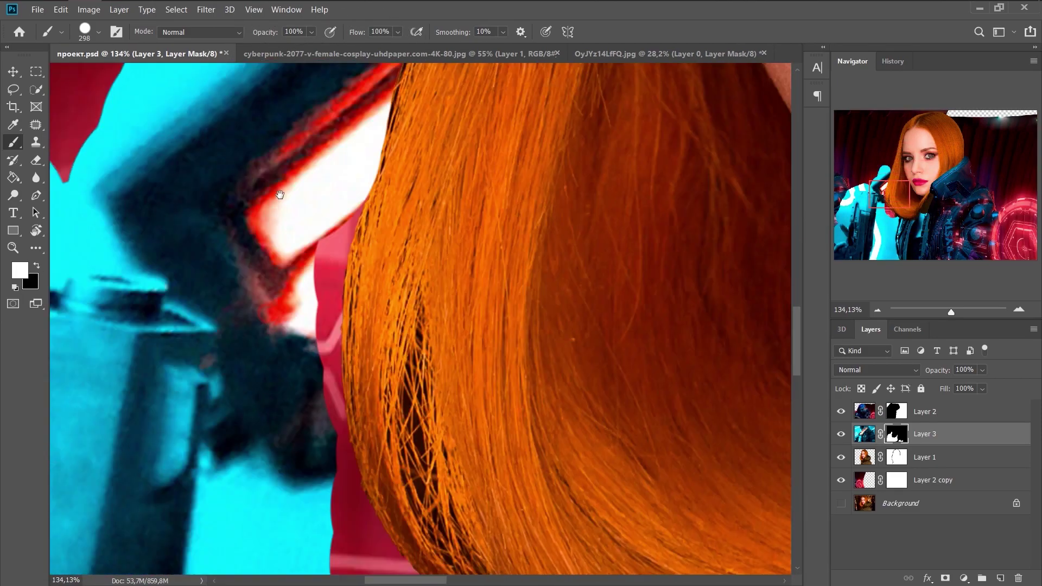
{"action": "scroll", "coordinate": [237, 304], "scroll_direction": "down", "scroll_amount": 3}
{"action": "scroll", "coordinate": [186, 301], "scroll_direction": "down", "scroll_amount": 2}
{"action": "left_click_drag", "start_coordinate": [187, 302], "coordinate": [191, 299]}
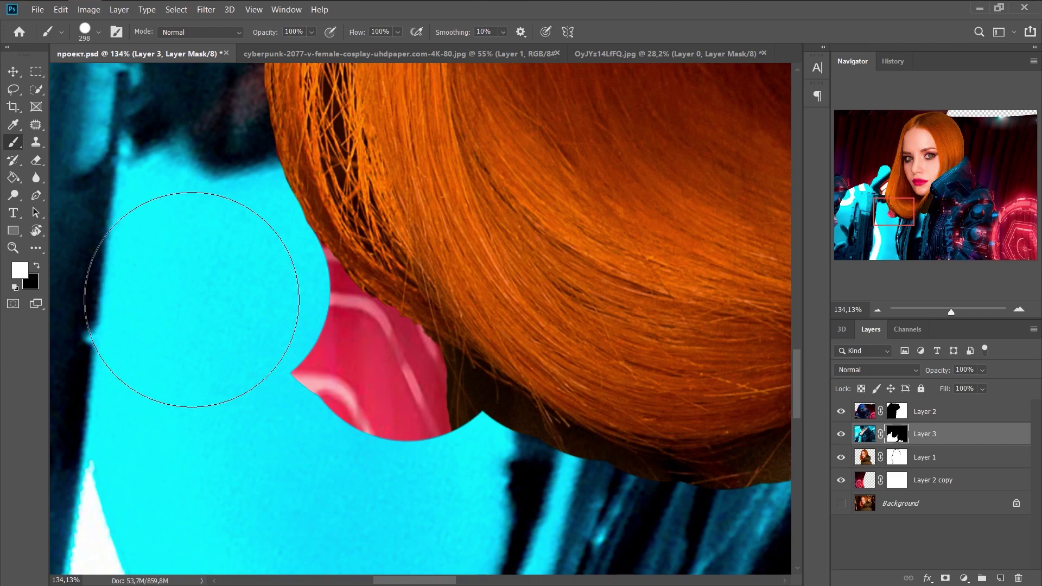
{"action": "scroll", "coordinate": [247, 317], "scroll_direction": "right", "scroll_amount": 3}
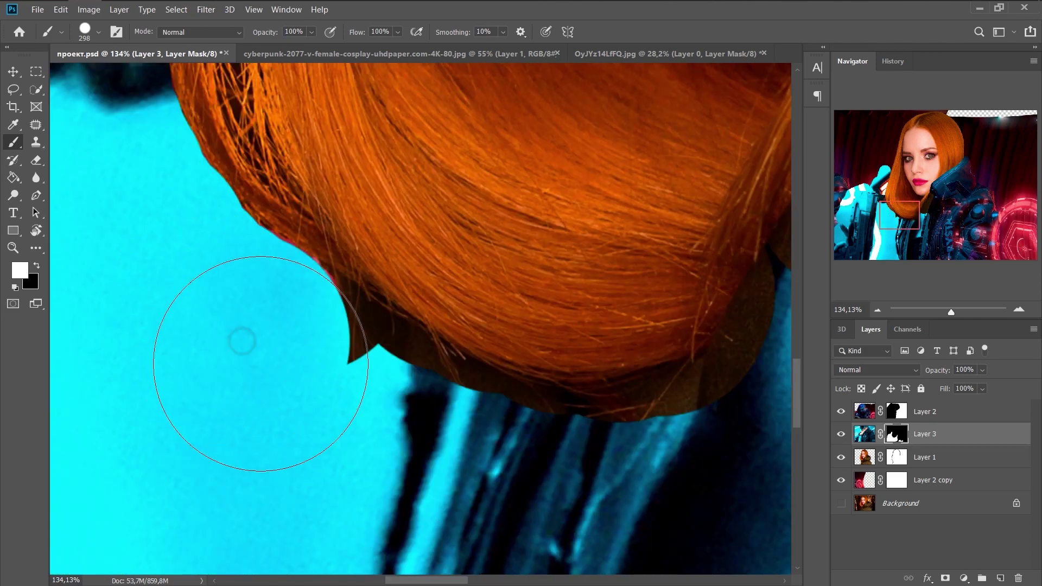
{"action": "left_click_drag", "start_coordinate": [261, 342], "coordinate": [303, 369]}
{"action": "scroll", "coordinate": [326, 374], "scroll_direction": "right", "scroll_amount": 3}
{"action": "left_click_drag", "start_coordinate": [488, 384], "coordinate": [442, 394]}
- Shrink the round brush to 67 px
{"action": "right_click", "coordinate": [480, 358]}
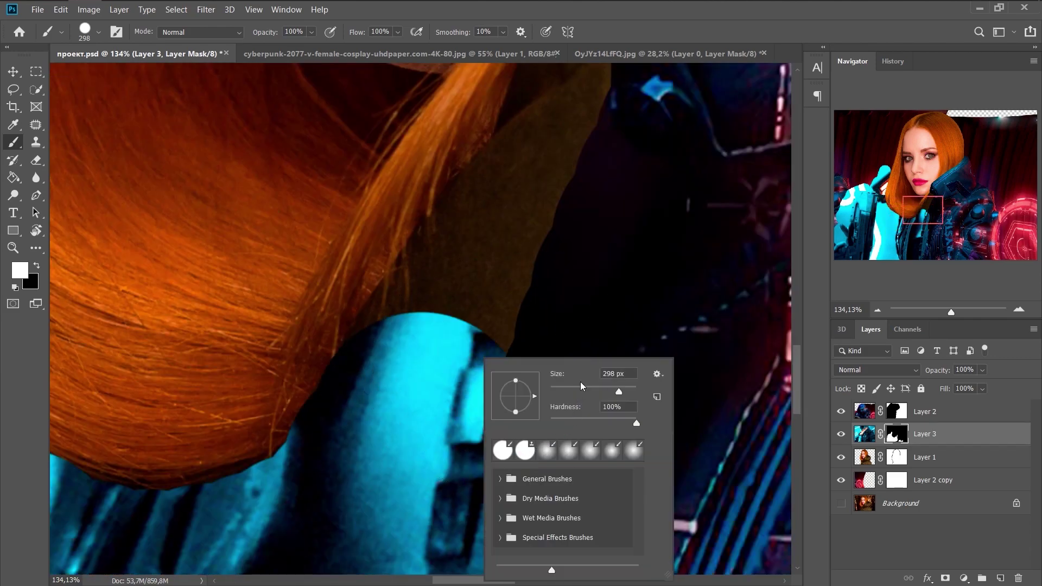
{"action": "mouse_move", "coordinate": [442, 326]}
{"action": "left_mouse_down"}
{"action": "mouse_move", "coordinate": [464, 202]}
{"action": "mouse_move", "coordinate": [412, 316]}
{"action": "left_mouse_up"}
{"action": "scroll", "coordinate": [420, 484], "scroll_direction": "down", "scroll_amount": 5}
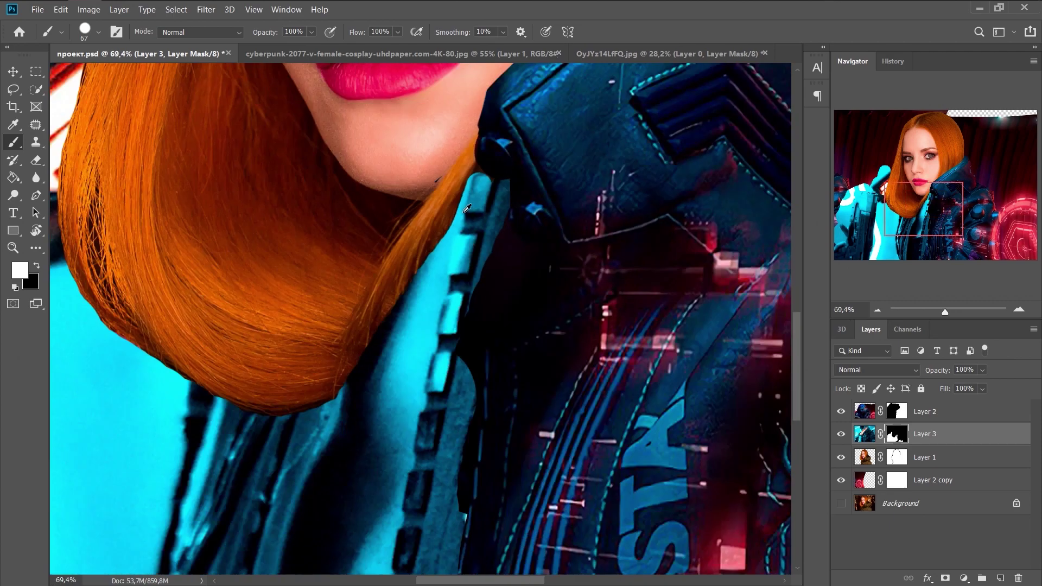
{"action": "scroll", "coordinate": [282, 298], "scroll_direction": "down", "scroll_amount": 5}
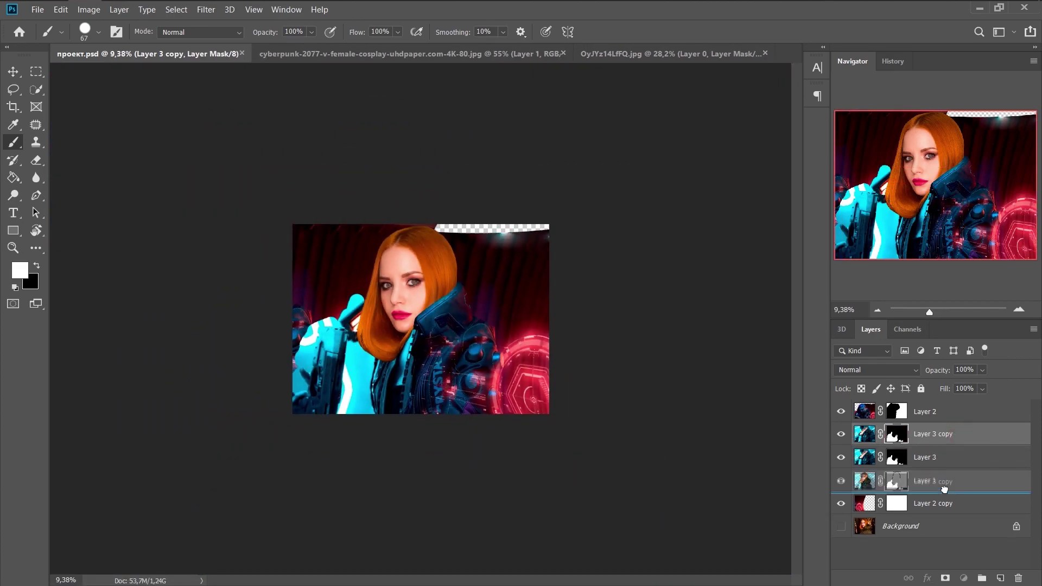
- Reorder Layer 3 copy in the stack so it sits above Layer 2 copy
{"action": "left_click_drag", "start_coordinate": [944, 488], "coordinate": [944, 491]}
{"action": "scroll", "coordinate": [489, 358], "scroll_direction": "up", "scroll_amount": 3}
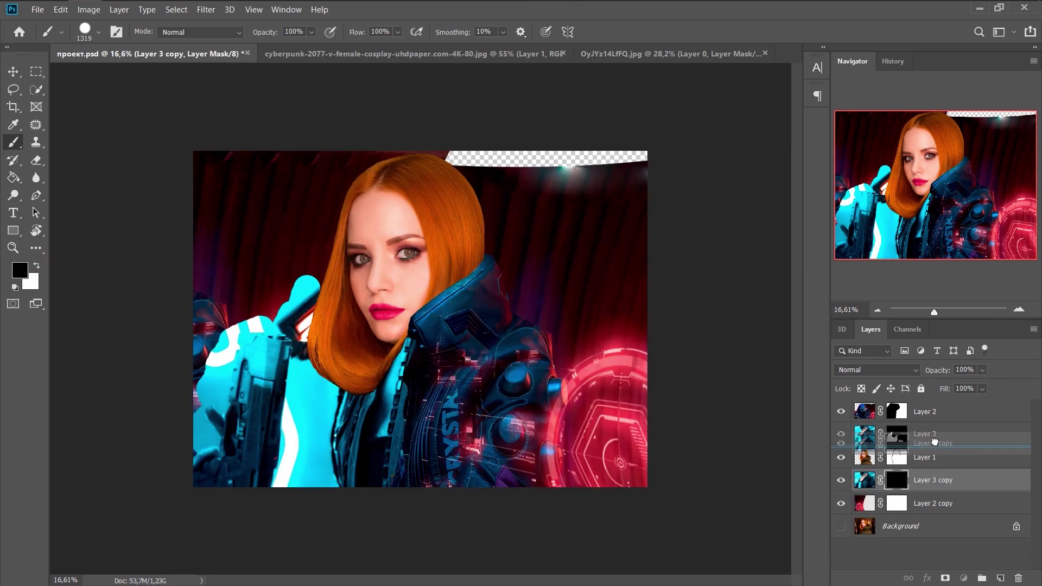
{"action": "left_click_drag", "start_coordinate": [934, 441], "coordinate": [877, 374]}
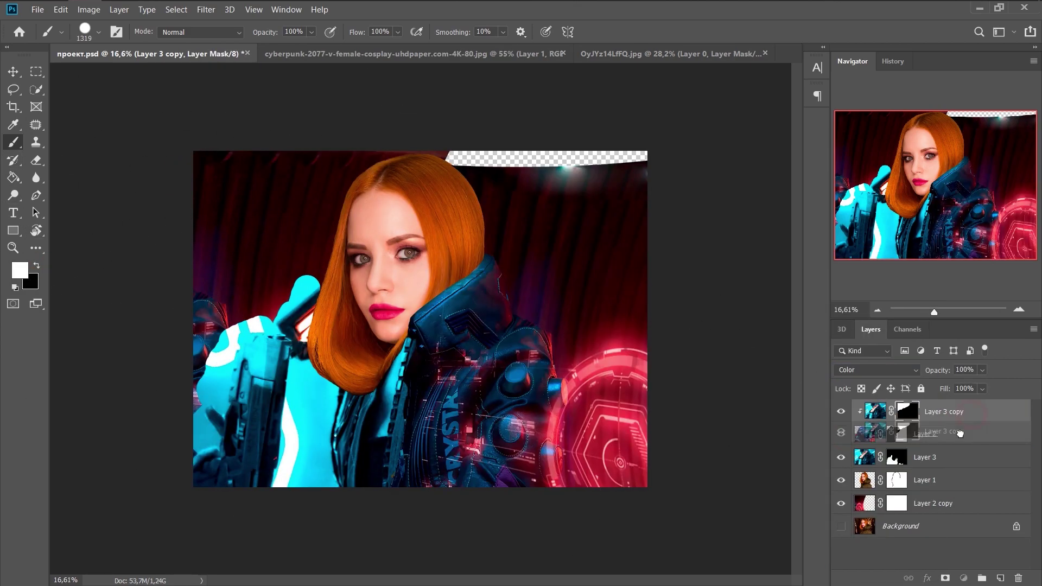
{"action": "mouse_move", "coordinate": [959, 432]}
{"action": "left_mouse_down"}
{"action": "mouse_move", "coordinate": [990, 484]}
{"action": "mouse_move", "coordinate": [943, 496]}
{"action": "left_mouse_up"}
- Set the fill layer to Color blend mode, then select Layer 3's mask with default colours
{"action": "left_click", "coordinate": [871, 566]}
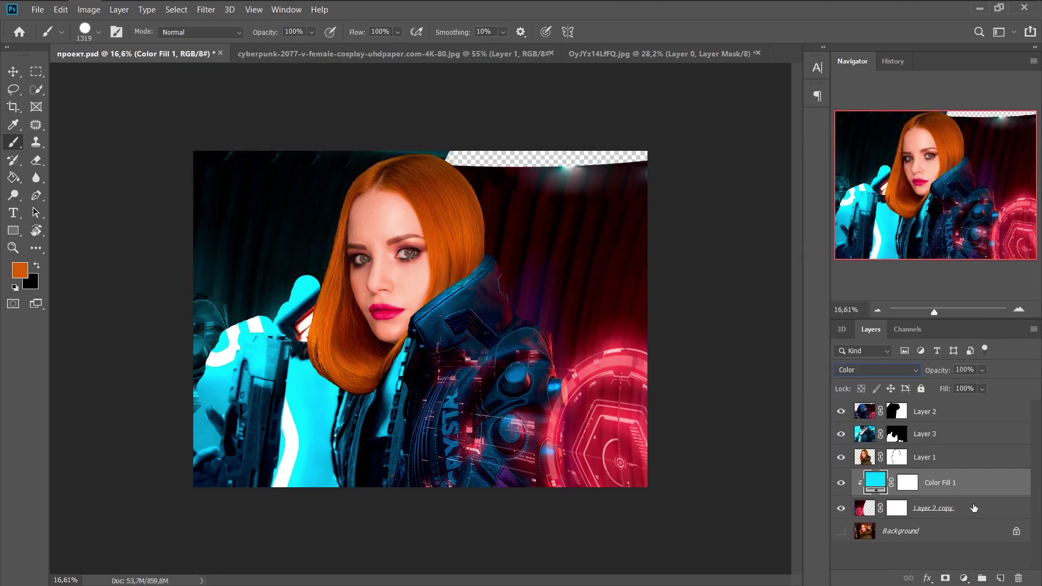
{"action": "scroll", "coordinate": [420, 318], "scroll_direction": "up", "scroll_amount": 2}
{"action": "left_click", "coordinate": [896, 433]}
{"action": "key", "text": "d"}
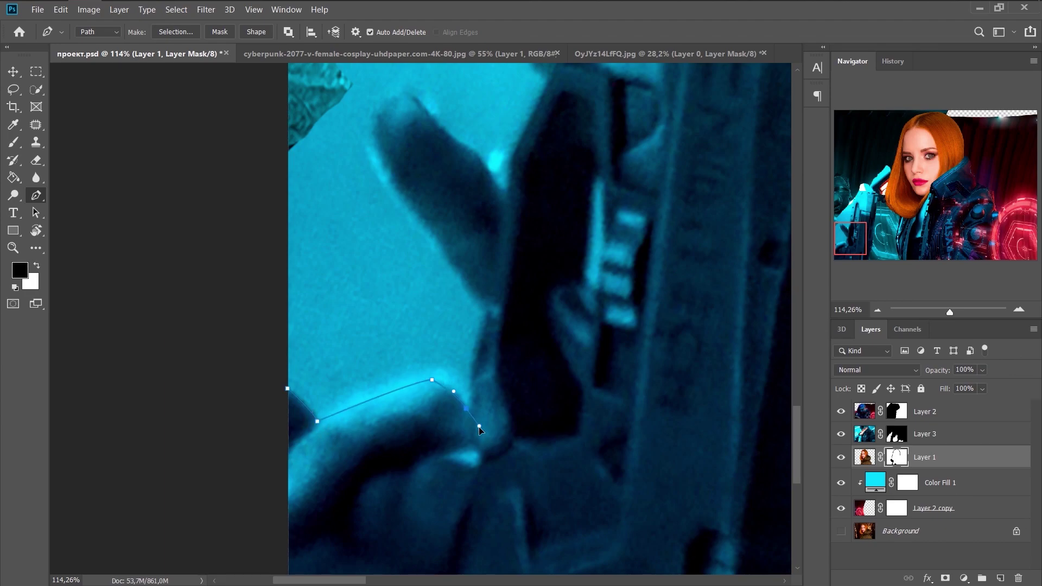
- Extend the pen outline along the hand's edge and load the path as a selection
{"action": "scroll", "coordinate": [369, 293], "scroll_direction": "up", "scroll_amount": 5}
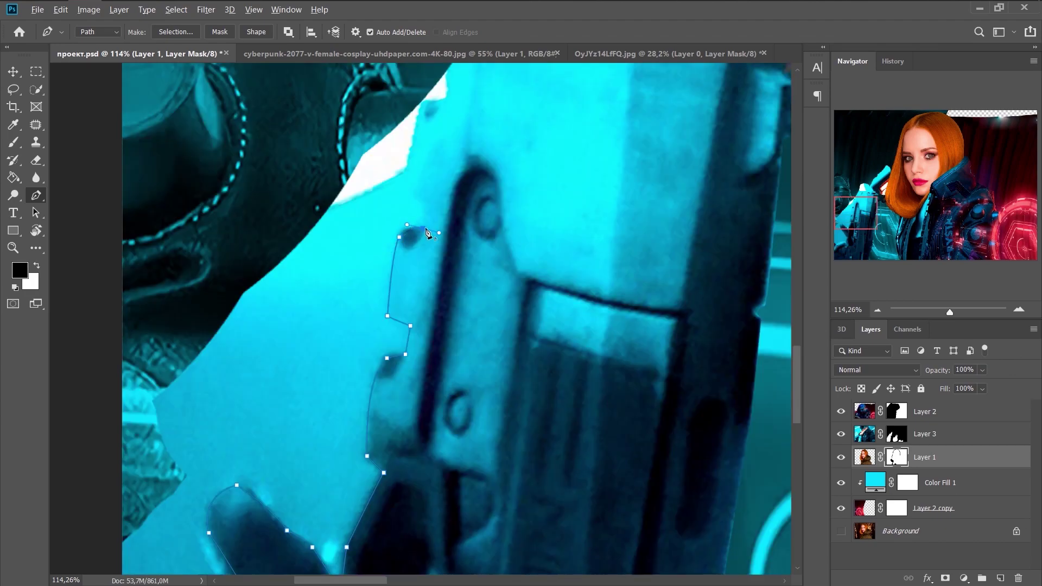
{"action": "scroll", "coordinate": [470, 295], "scroll_direction": "up", "scroll_amount": 5}
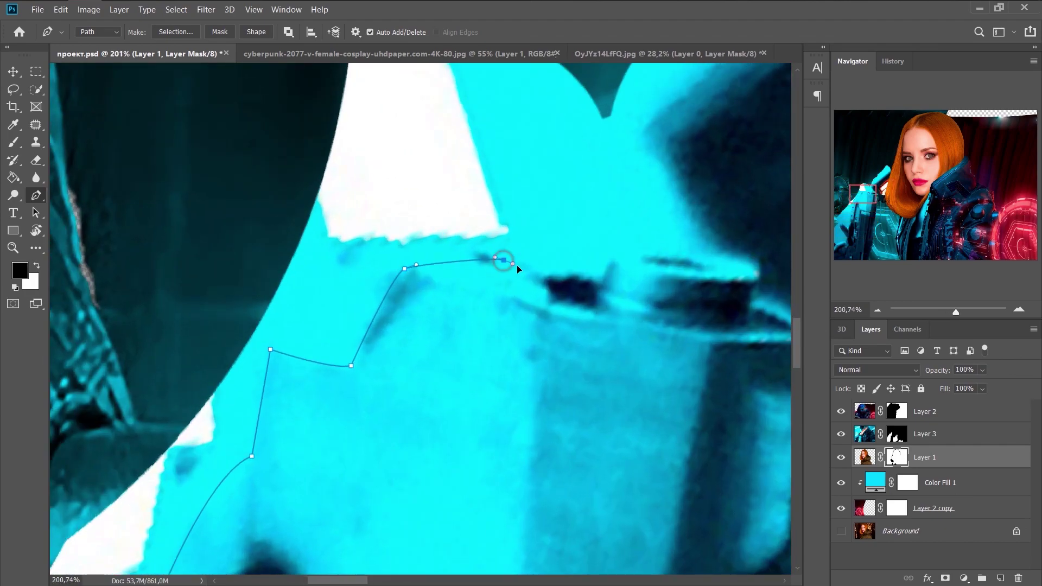
{"action": "left_click", "coordinate": [613, 257]}
{"action": "scroll", "coordinate": [549, 276], "scroll_direction": "right", "scroll_amount": 3}
{"action": "scroll", "coordinate": [554, 233], "scroll_direction": "up", "scroll_amount": 5}
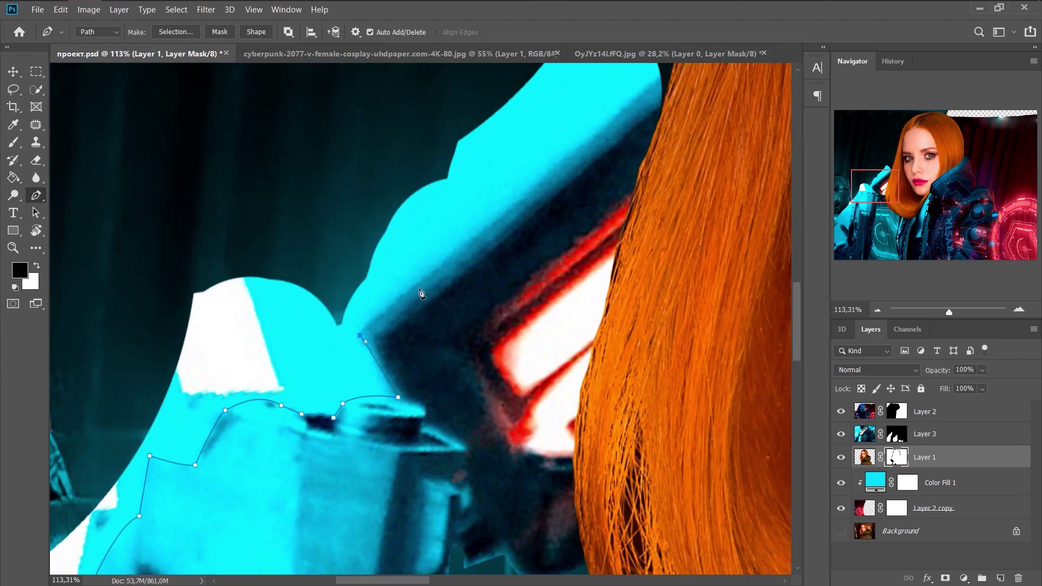
{"action": "scroll", "coordinate": [609, 197], "scroll_direction": "down", "scroll_amount": 3}
{"action": "scroll", "coordinate": [570, 262], "scroll_direction": "down", "scroll_amount": 3}
{"action": "scroll", "coordinate": [579, 291], "scroll_direction": "down", "scroll_amount": 3}
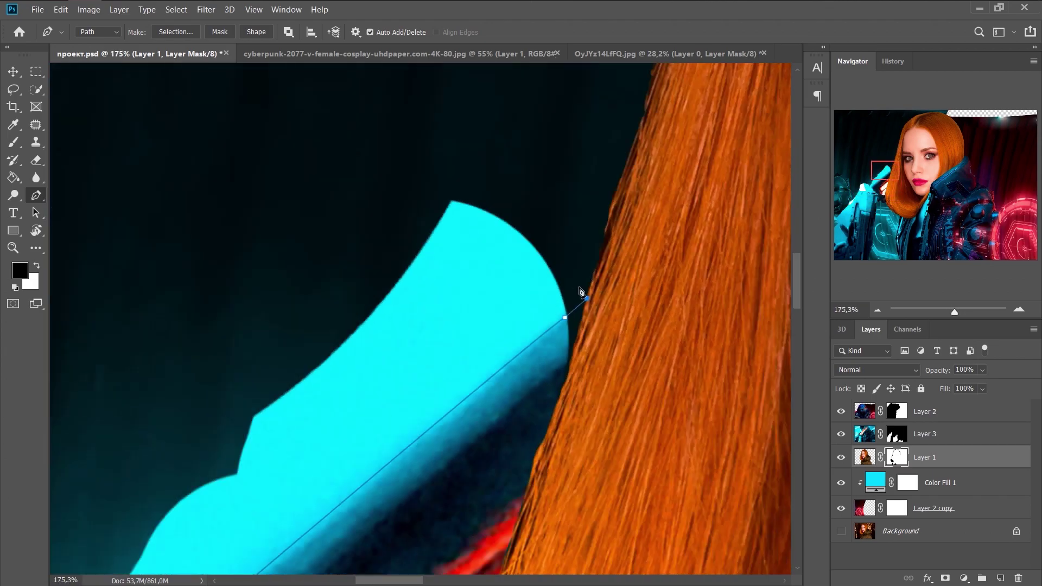
{"action": "scroll", "coordinate": [177, 325], "scroll_direction": "down", "scroll_amount": 3}
{"action": "scroll", "coordinate": [239, 428], "scroll_direction": "down", "scroll_amount": 3}
{"action": "scroll", "coordinate": [175, 376], "scroll_direction": "down", "scroll_amount": 2}
{"action": "key", "text": "ctrl+Return"}
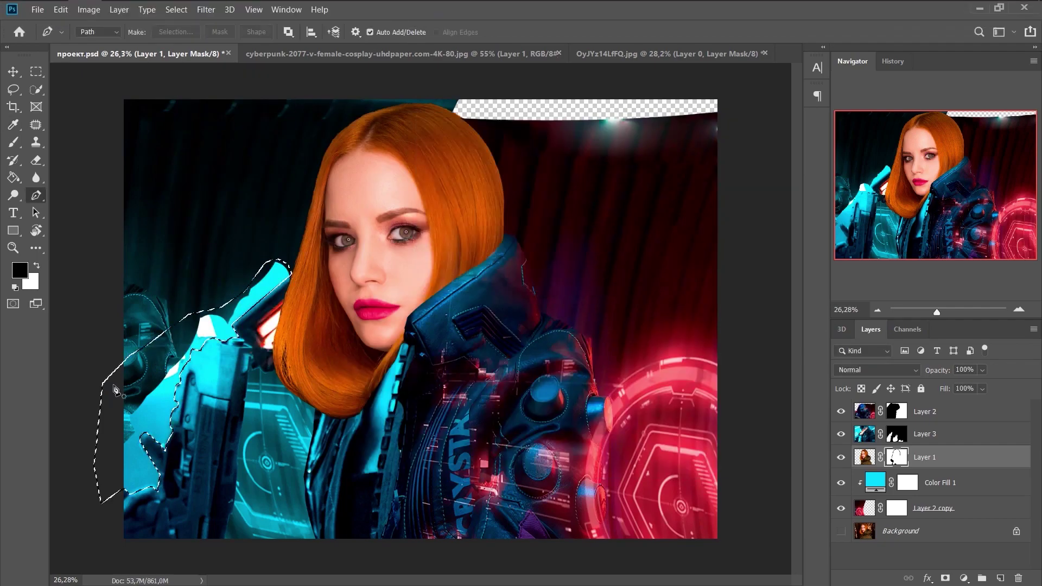
- Switch to the Brush tool and save the document
{"action": "key", "text": "b"}
{"action": "key", "text": "alt+bracketright"}
{"action": "scroll", "coordinate": [207, 419], "scroll_direction": "down", "scroll_amount": 2}
{"action": "scroll", "coordinate": [316, 311], "scroll_direction": "up", "scroll_amount": 1}
{"action": "key", "text": "ctrl+s"}
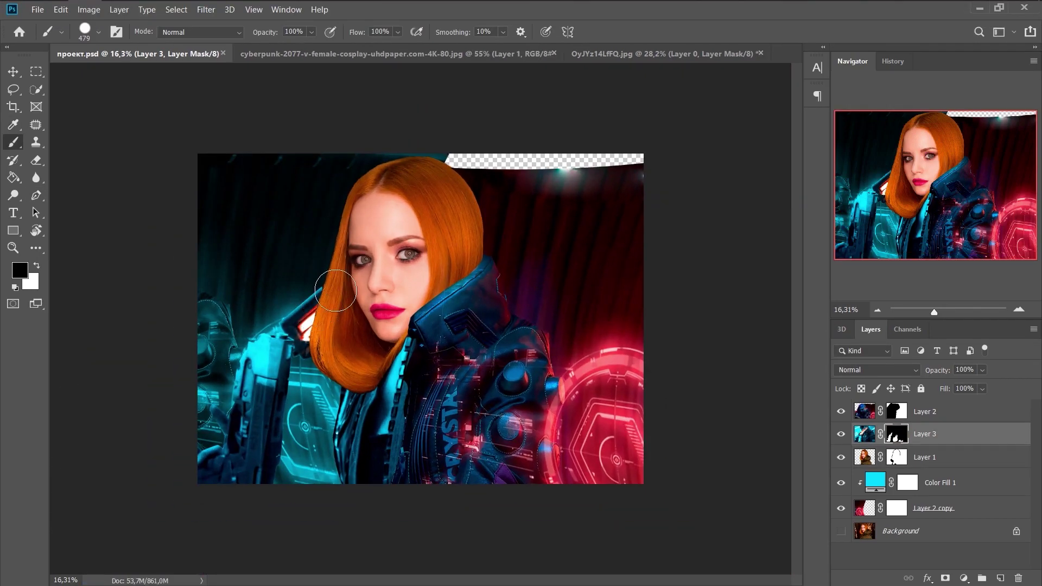
{"action": "scroll", "coordinate": [250, 402], "scroll_direction": "up", "scroll_amount": 1}
{"action": "scroll", "coordinate": [250, 401], "scroll_direction": "up", "scroll_amount": 1}
{"action": "scroll", "coordinate": [249, 401], "scroll_direction": "up", "scroll_amount": 1}
- Group the Layer 2 copy background layers and duplicate the group
{"action": "key", "text": "alt+bracketleft"}
{"action": "key", "text": "alt+bracketleft"}
{"action": "key", "text": "alt+bracketleft"}
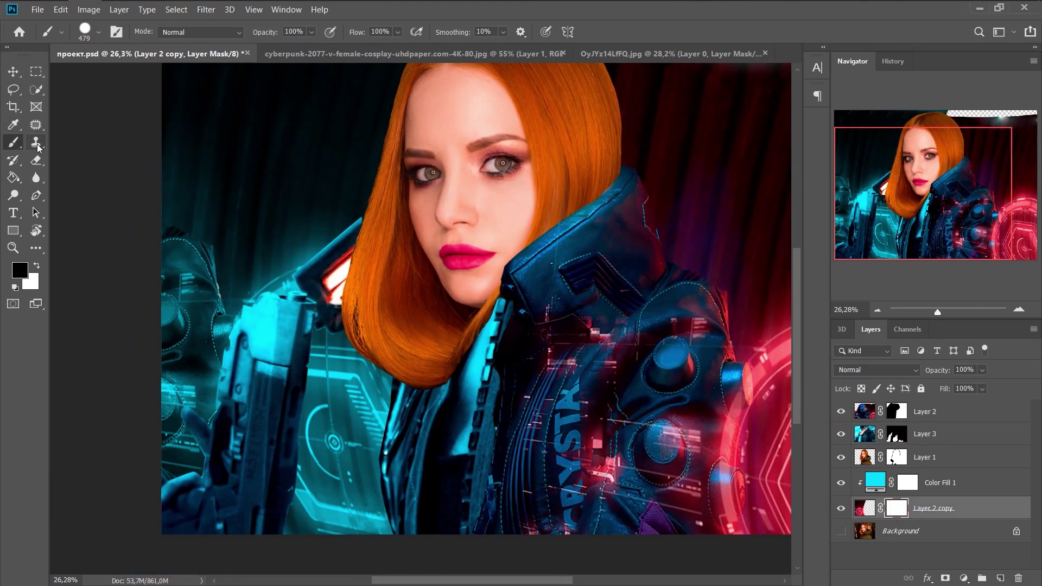
{"action": "key", "text": "ctrl+t"}
{"action": "key", "text": "Escape"}
{"action": "key", "text": "ctrl+g"}
{"action": "key", "text": "ctrl+j"}
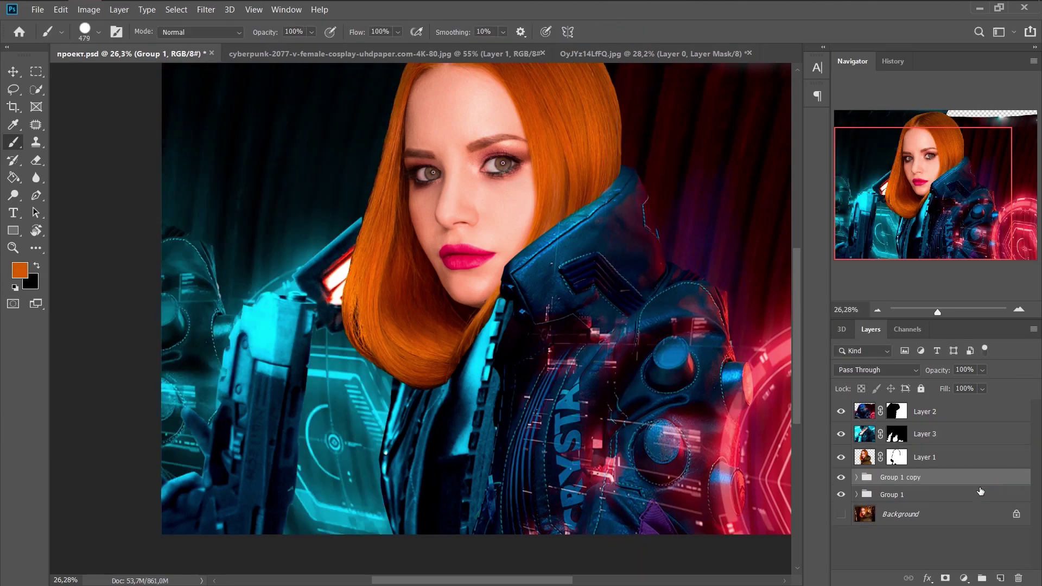
{"action": "key", "text": "ctrl+t"}
{"action": "scroll", "coordinate": [208, 267], "scroll_direction": "down", "scroll_amount": 2}
{"action": "scroll", "coordinate": [147, 178], "scroll_direction": "up", "scroll_amount": 4}
- Mask the copied background group and paint out the top-left cyan streak
{"action": "key", "text": "d"}
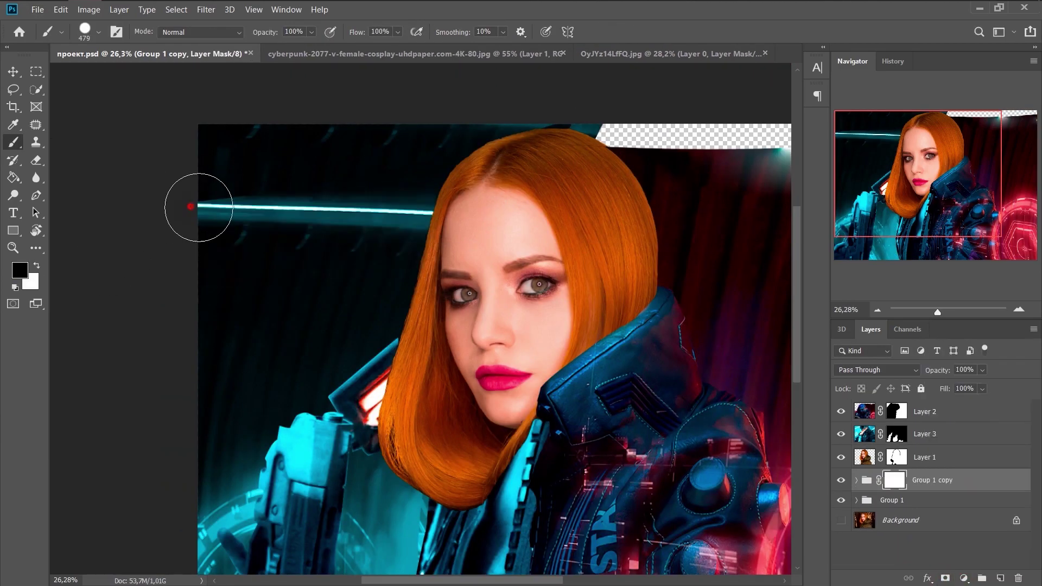
{"action": "left_click_drag", "start_coordinate": [199, 207], "coordinate": [412, 209]}
{"action": "scroll", "coordinate": [235, 278], "scroll_direction": "down", "scroll_amount": 2}
{"action": "scroll", "coordinate": [236, 278], "scroll_direction": "up", "scroll_amount": 1}
- Scale Layer 3 down to about 95%, warp it, and commit the transform
{"action": "scroll", "coordinate": [236, 278], "scroll_direction": "down", "scroll_amount": 1}
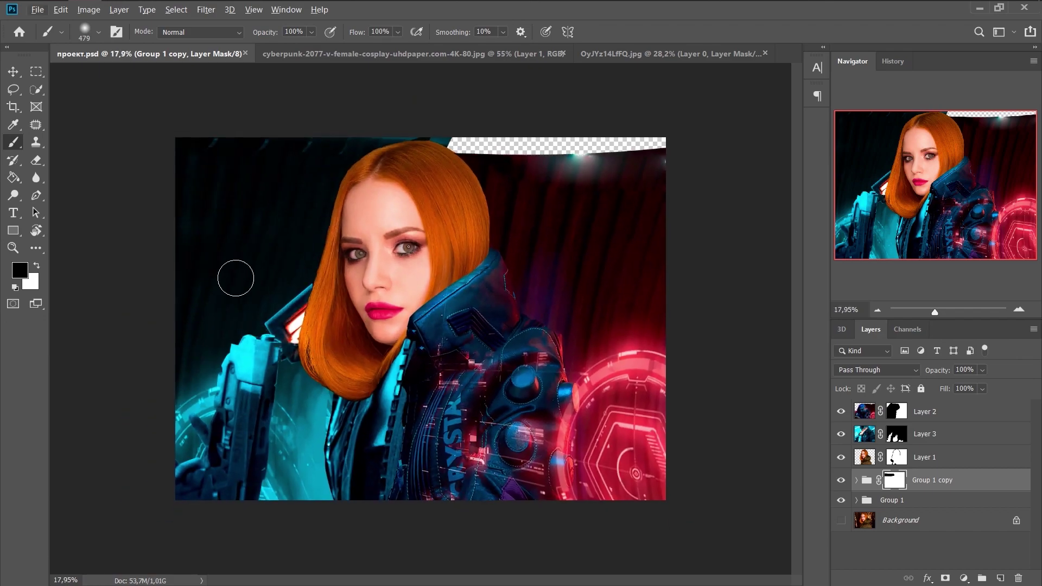
{"action": "scroll", "coordinate": [307, 363], "scroll_direction": "down", "scroll_amount": 2}
{"action": "scroll", "coordinate": [364, 368], "scroll_direction": "up", "scroll_amount": 2}
{"action": "left_click_drag", "start_coordinate": [363, 367], "coordinate": [344, 368]}
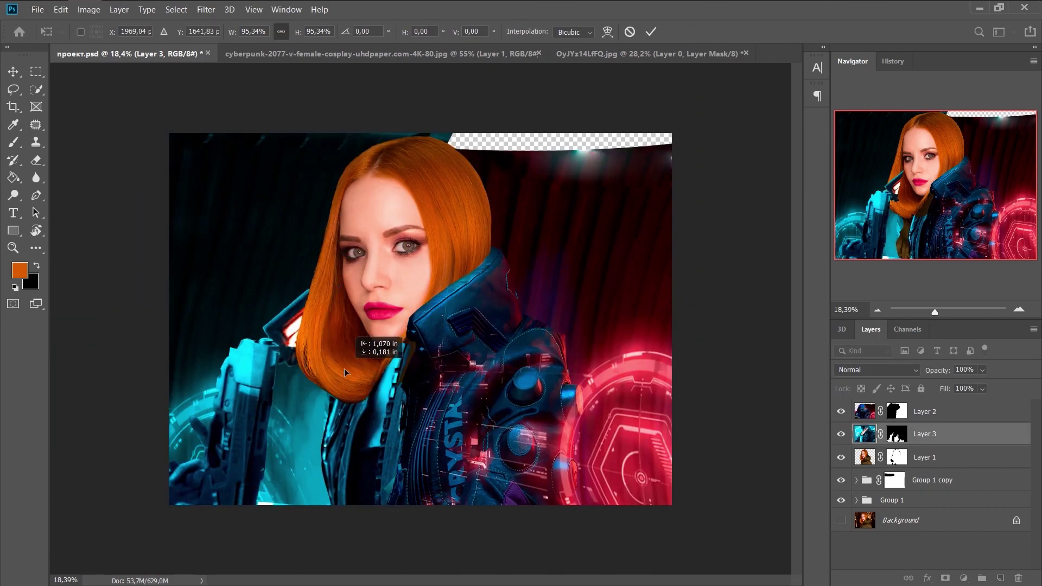
{"action": "scroll", "coordinate": [347, 381], "scroll_direction": "down", "scroll_amount": 3}
{"action": "right_click", "coordinate": [667, 331]}
{"action": "left_click", "coordinate": [696, 406]}
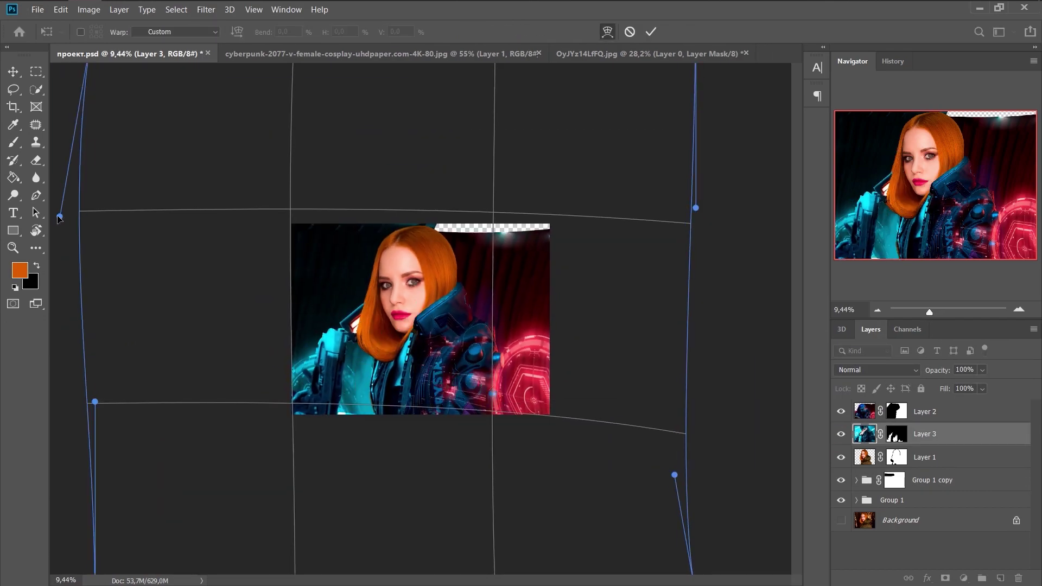
{"action": "scroll", "coordinate": [323, 322], "scroll_direction": "up", "scroll_amount": 5}
{"action": "scroll", "coordinate": [152, 322], "scroll_direction": "down", "scroll_amount": 4}
{"action": "left_click", "coordinate": [650, 31]}
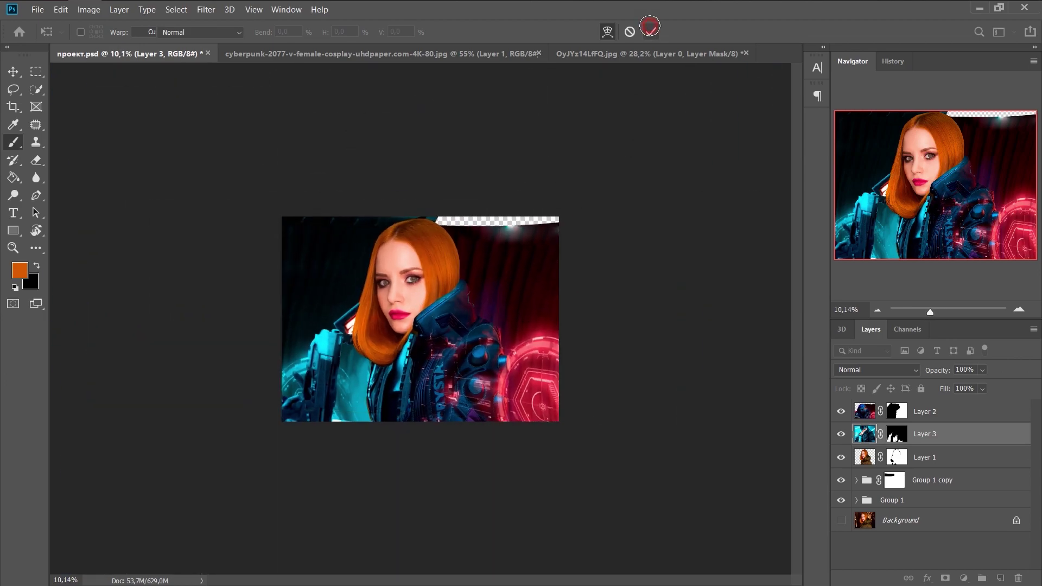
{"action": "scroll", "coordinate": [408, 322], "scroll_direction": "up", "scroll_amount": 5}
- Target Layer 3's mask with white as the paint colour and zoom in on the jacket edge
{"action": "key", "text": "ctrl+backslash"}
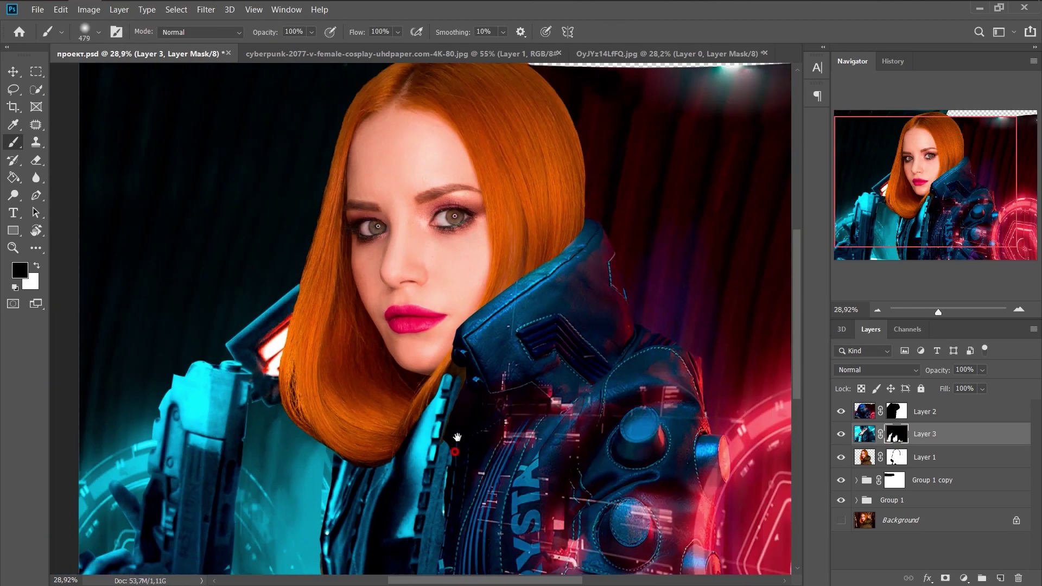
{"action": "key", "text": "x"}
{"action": "scroll", "coordinate": [471, 330], "scroll_direction": "up", "scroll_amount": 3}
{"action": "scroll", "coordinate": [511, 302], "scroll_direction": "down", "scroll_amount": 5}
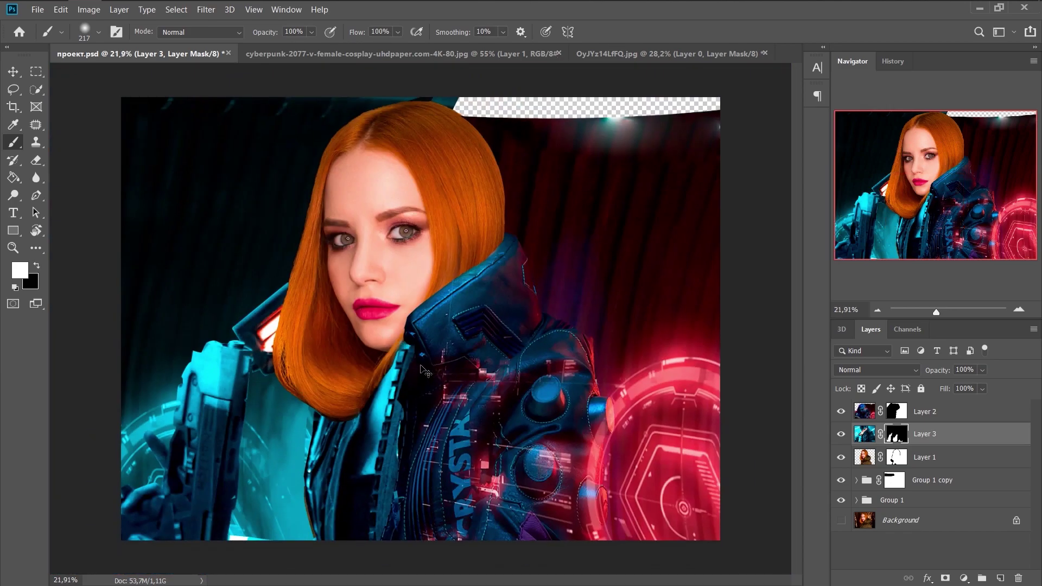
{"action": "scroll", "coordinate": [400, 445], "scroll_direction": "up", "scroll_amount": 1}
{"action": "scroll", "coordinate": [412, 380], "scroll_direction": "up", "scroll_amount": 4}
{"action": "scroll", "coordinate": [434, 271], "scroll_direction": "down", "scroll_amount": 3}
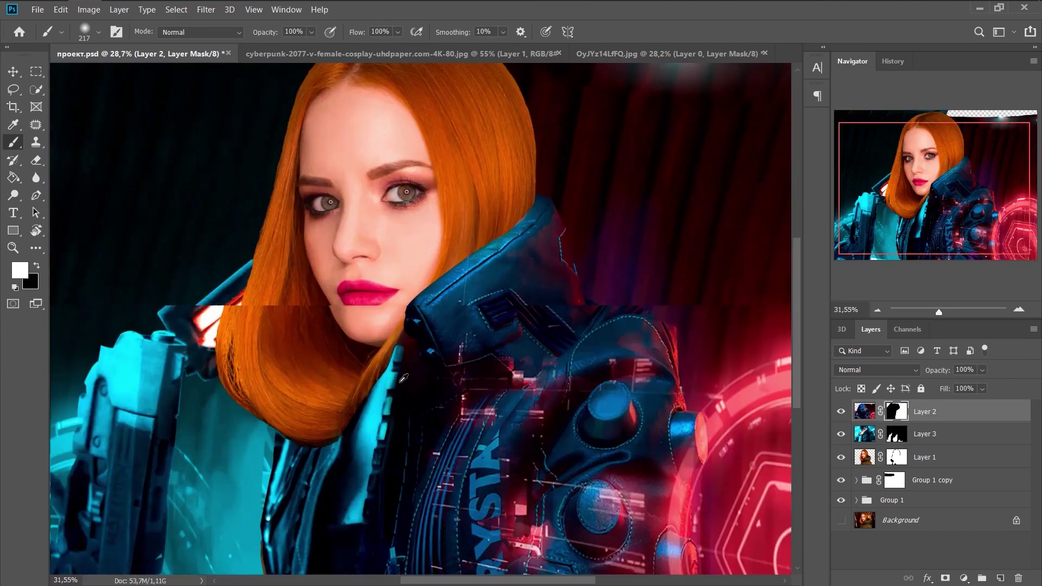
{"action": "scroll", "coordinate": [376, 396], "scroll_direction": "up", "scroll_amount": 1}
{"action": "scroll", "coordinate": [376, 395], "scroll_direction": "down", "scroll_amount": 3}
{"action": "key", "text": "alt+bracketleft"}
{"action": "scroll", "coordinate": [396, 385], "scroll_direction": "up", "scroll_amount": 3}
{"action": "scroll", "coordinate": [395, 386], "scroll_direction": "down", "scroll_amount": 3}
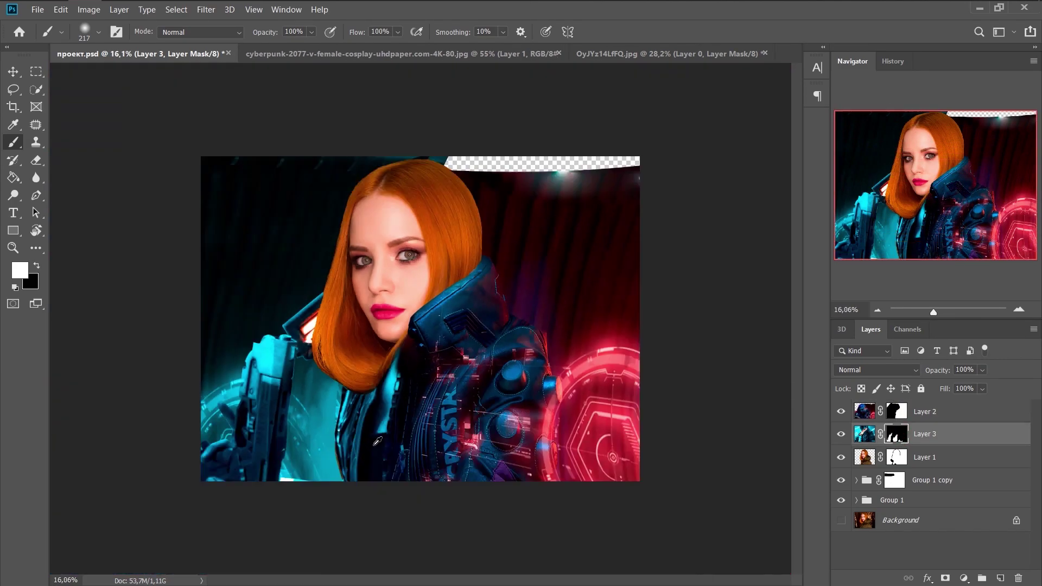
{"action": "scroll", "coordinate": [392, 404], "scroll_direction": "up", "scroll_amount": 2}
{"action": "scroll", "coordinate": [392, 405], "scroll_direction": "down", "scroll_amount": 2}
{"action": "scroll", "coordinate": [348, 363], "scroll_direction": "down", "scroll_amount": 1}
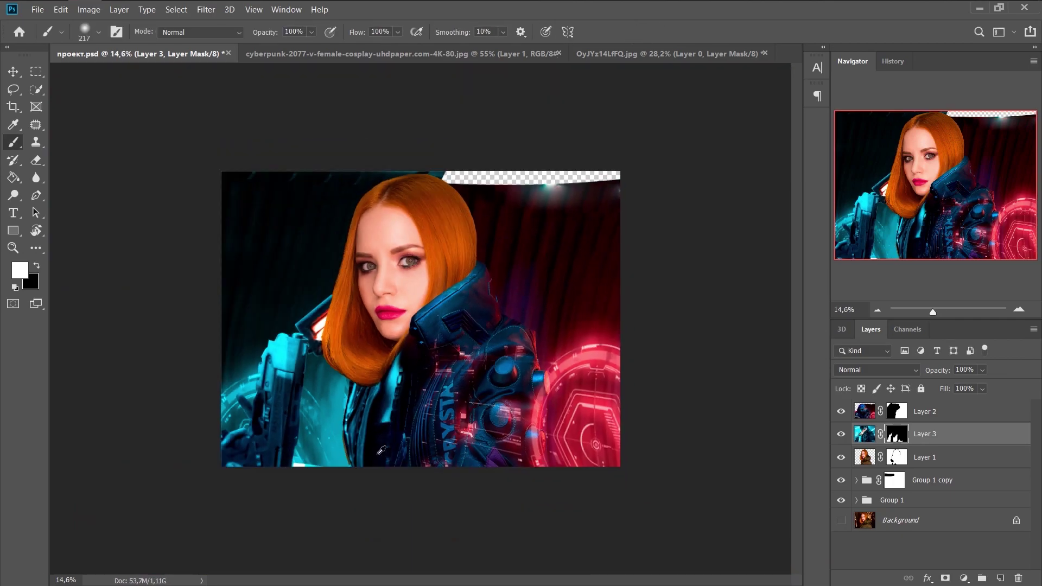
{"action": "scroll", "coordinate": [394, 392], "scroll_direction": "up", "scroll_amount": 2}
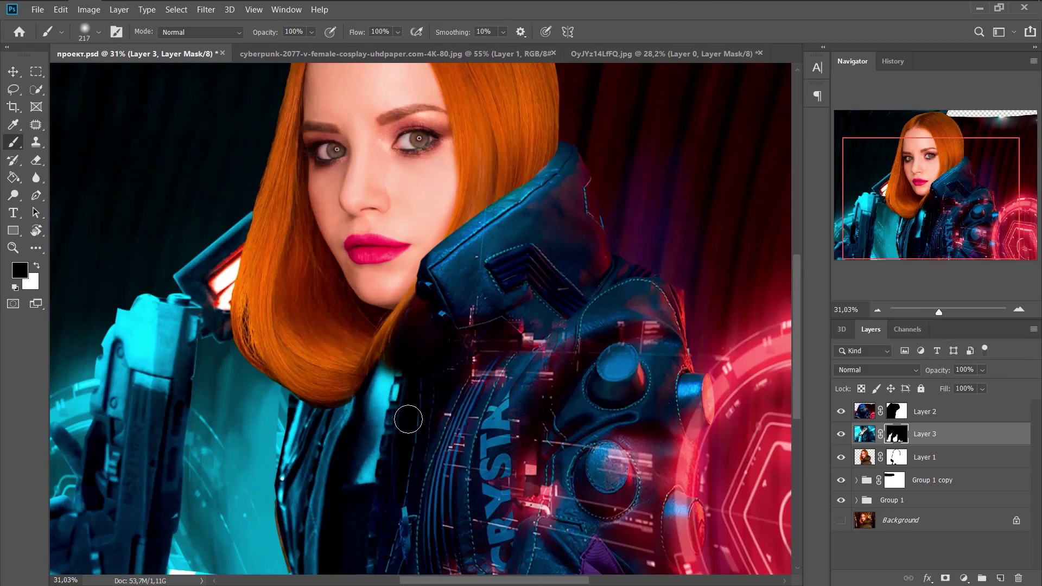
{"action": "scroll", "coordinate": [408, 418], "scroll_direction": "up", "scroll_amount": 2}
- Touch up Layer 3's jacket mask with a small soft brush and start warping Layer 2
{"action": "key", "text": "alt+bracketright"}
{"action": "scroll", "coordinate": [453, 298], "scroll_direction": "down", "scroll_amount": 3}
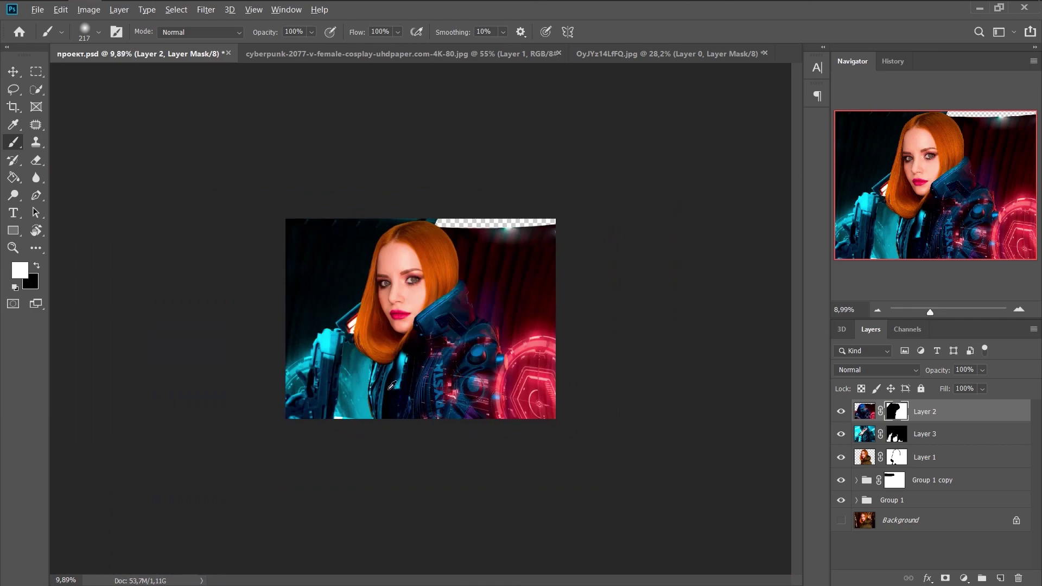
{"action": "scroll", "coordinate": [412, 326], "scroll_direction": "up", "scroll_amount": 1}
{"action": "scroll", "coordinate": [415, 326], "scroll_direction": "up", "scroll_amount": 1}
{"action": "scroll", "coordinate": [264, 420], "scroll_direction": "up", "scroll_amount": 2}
{"action": "key", "text": "alt+bracketleft"}
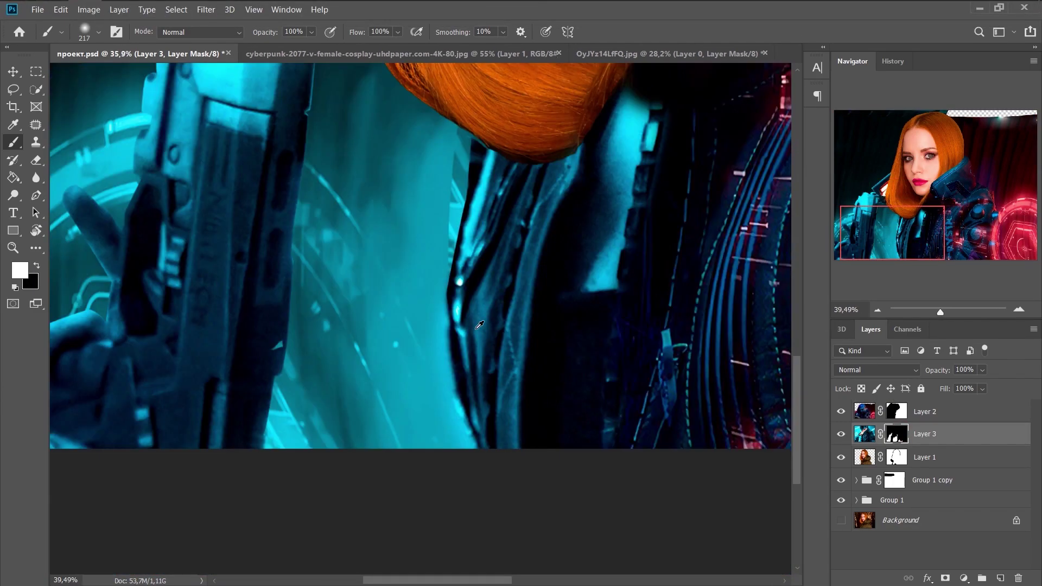
{"action": "scroll", "coordinate": [434, 380], "scroll_direction": "up", "scroll_amount": 1}
{"action": "scroll", "coordinate": [373, 418], "scroll_direction": "down", "scroll_amount": 3}
{"action": "scroll", "coordinate": [413, 325], "scroll_direction": "up", "scroll_amount": 2}
{"action": "right_click", "coordinate": [430, 347]}
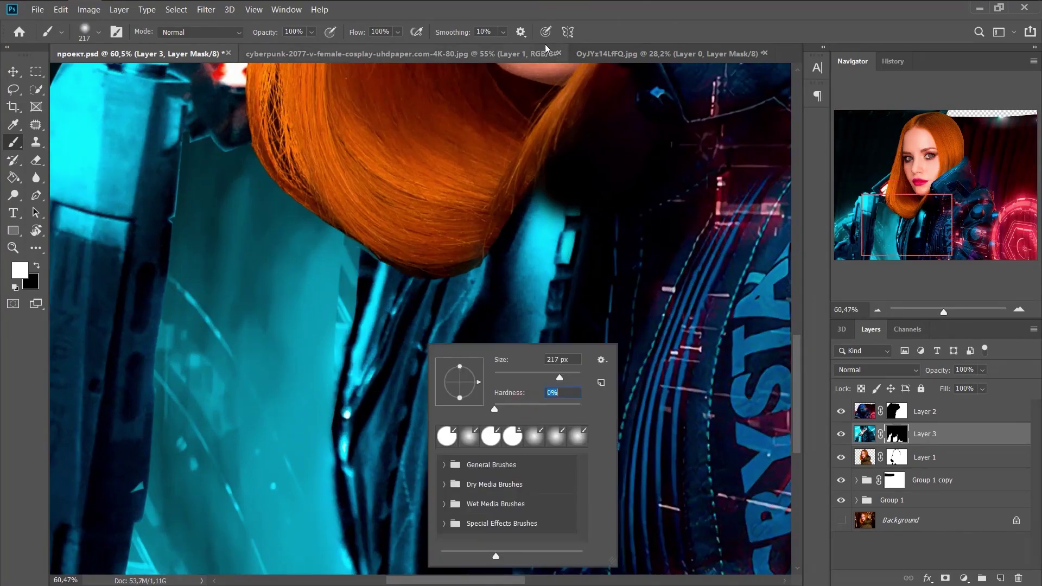
{"action": "scroll", "coordinate": [356, 487], "scroll_direction": "up", "scroll_amount": 1}
{"action": "scroll", "coordinate": [356, 487], "scroll_direction": "up", "scroll_amount": 1}
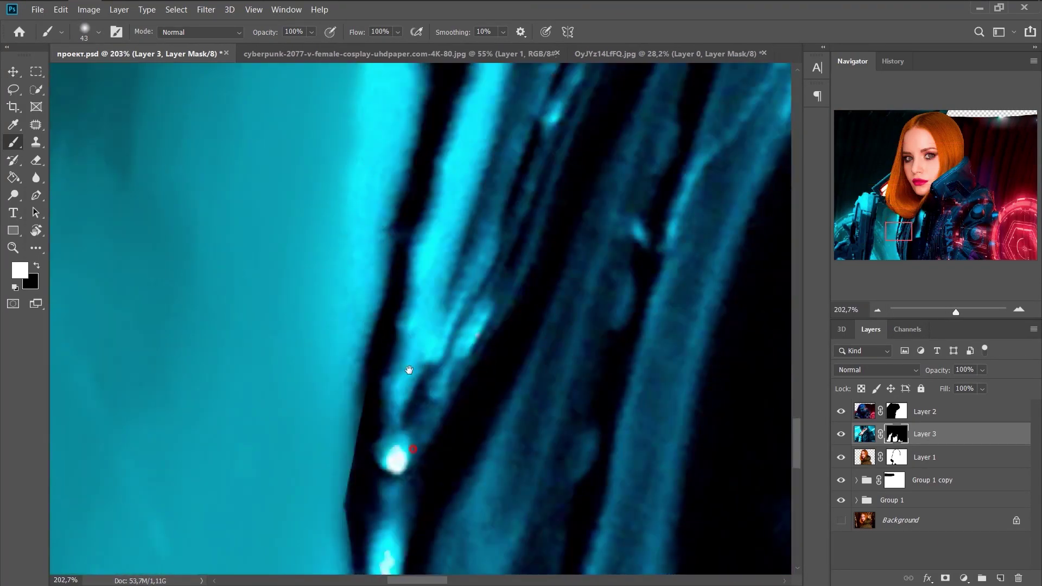
{"action": "scroll", "coordinate": [379, 380], "scroll_direction": "down", "scroll_amount": 3}
{"action": "scroll", "coordinate": [358, 336], "scroll_direction": "down", "scroll_amount": 1}
{"action": "scroll", "coordinate": [353, 332], "scroll_direction": "down", "scroll_amount": 1}
{"action": "key", "text": "ctrl+t"}
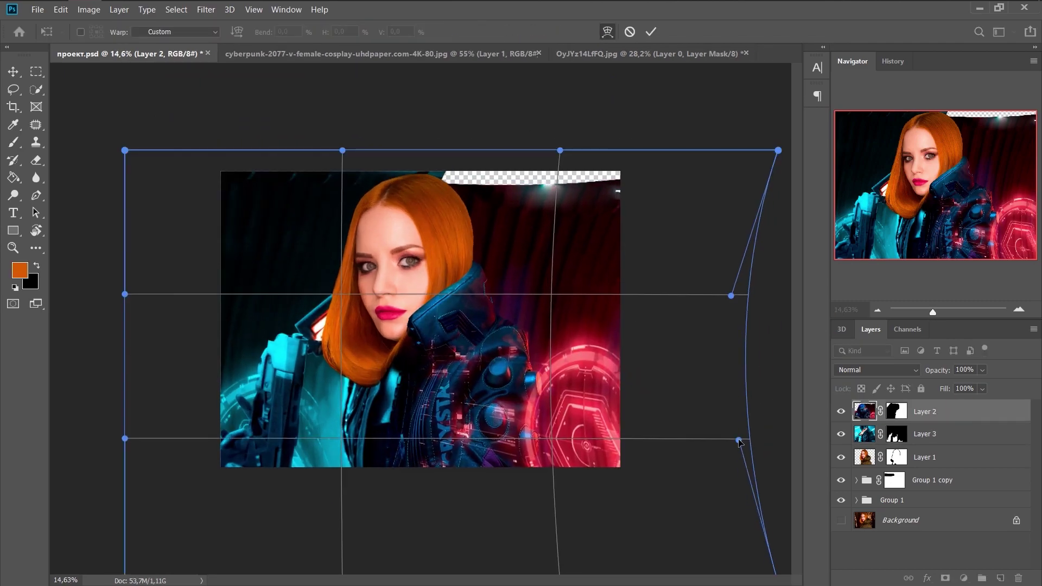
- Bend Layer 2's lower right side inward, apply that warp, and commit Layer 3's warp
{"action": "scroll", "coordinate": [739, 442], "scroll_direction": "down", "scroll_amount": 2}
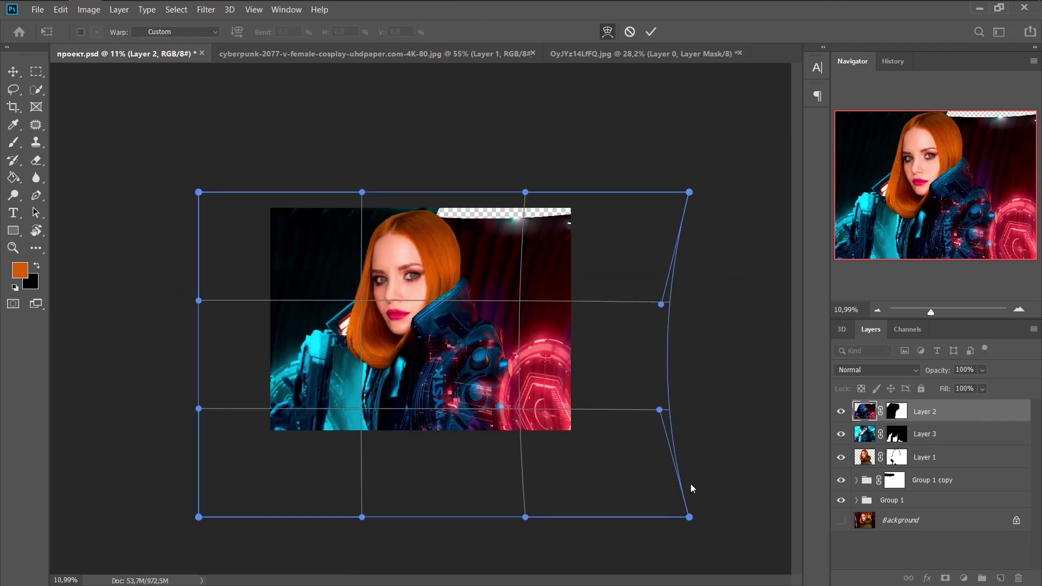
{"action": "left_click_drag", "start_coordinate": [690, 483], "coordinate": [703, 544]}
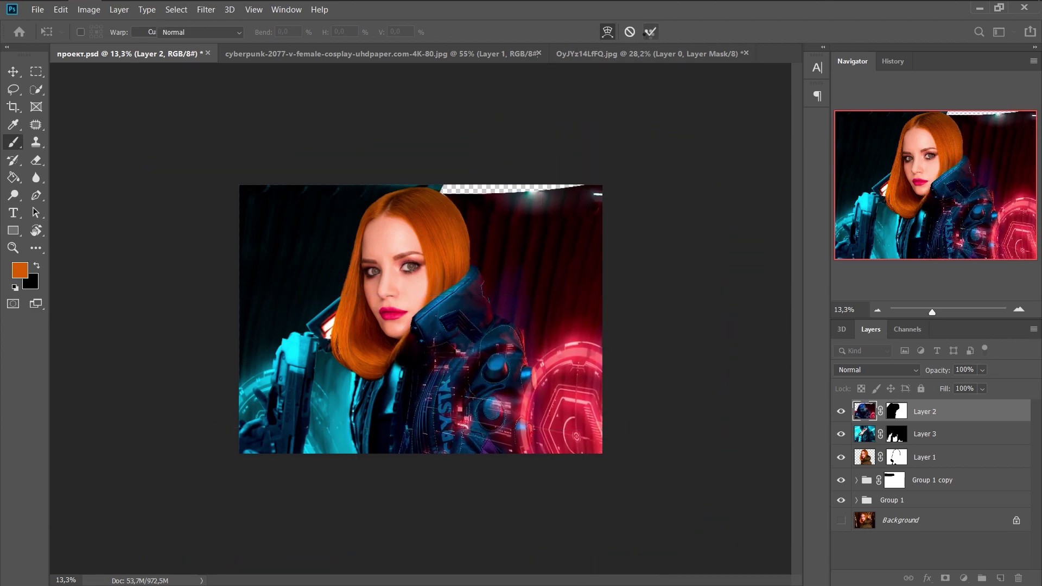
{"action": "left_click", "coordinate": [650, 31]}
{"action": "scroll", "coordinate": [440, 370], "scroll_direction": "up", "scroll_amount": 5}
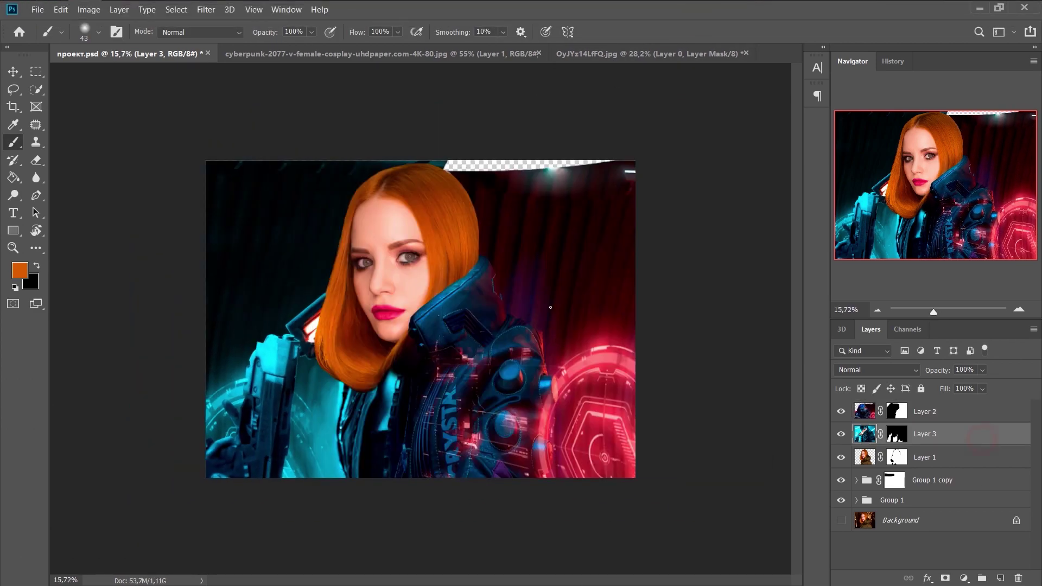
{"action": "scroll", "coordinate": [386, 343], "scroll_direction": "up", "scroll_amount": 5}
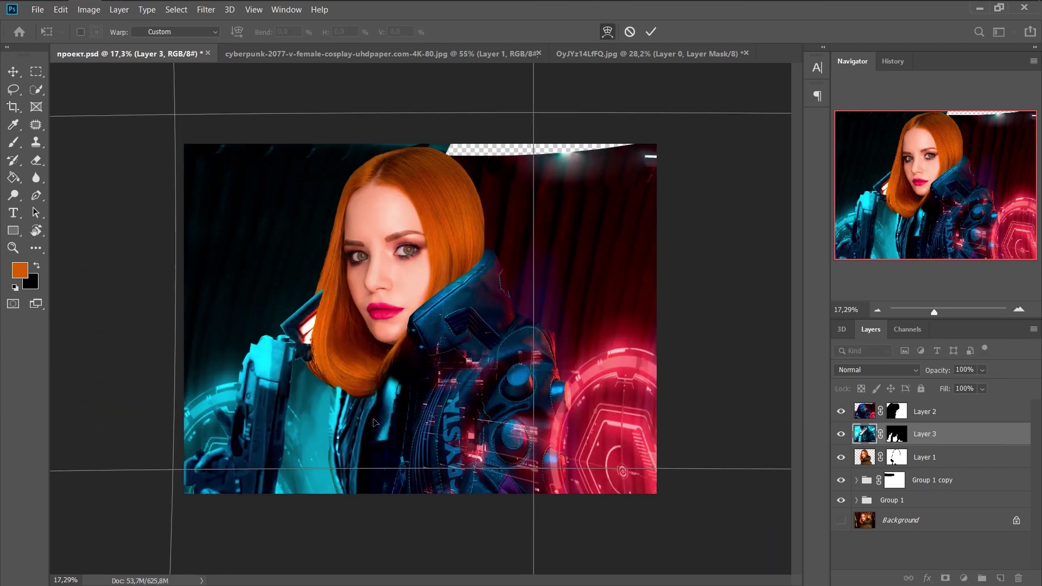
{"action": "key", "text": "Return"}
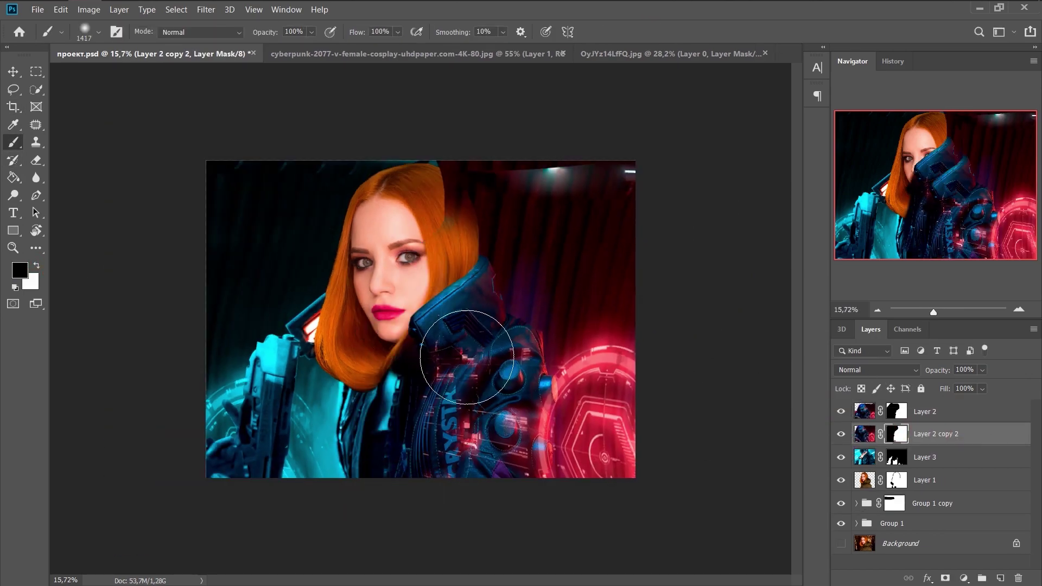
- Move Layer 2 copy 2 above Layer 2 and paint its mask over the gap above the hair
{"action": "left_click_drag", "start_coordinate": [933, 433], "coordinate": [922, 406]}
{"action": "key", "text": "x"}
{"action": "scroll", "coordinate": [515, 157], "scroll_direction": "up", "scroll_amount": 3}
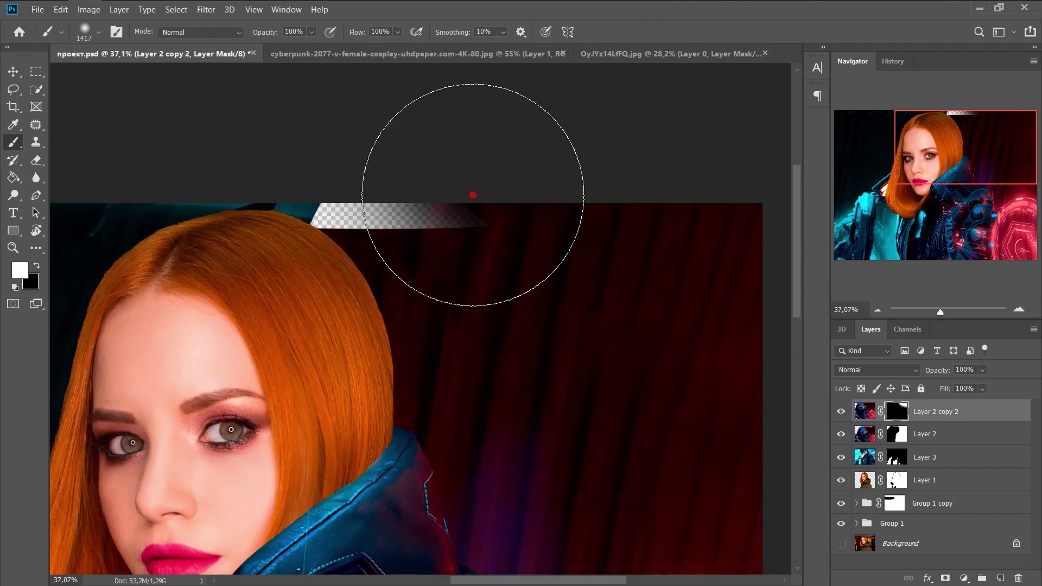
{"action": "scroll", "coordinate": [404, 204], "scroll_direction": "up", "scroll_amount": 3}
{"action": "scroll", "coordinate": [325, 232], "scroll_direction": "up", "scroll_amount": 3}
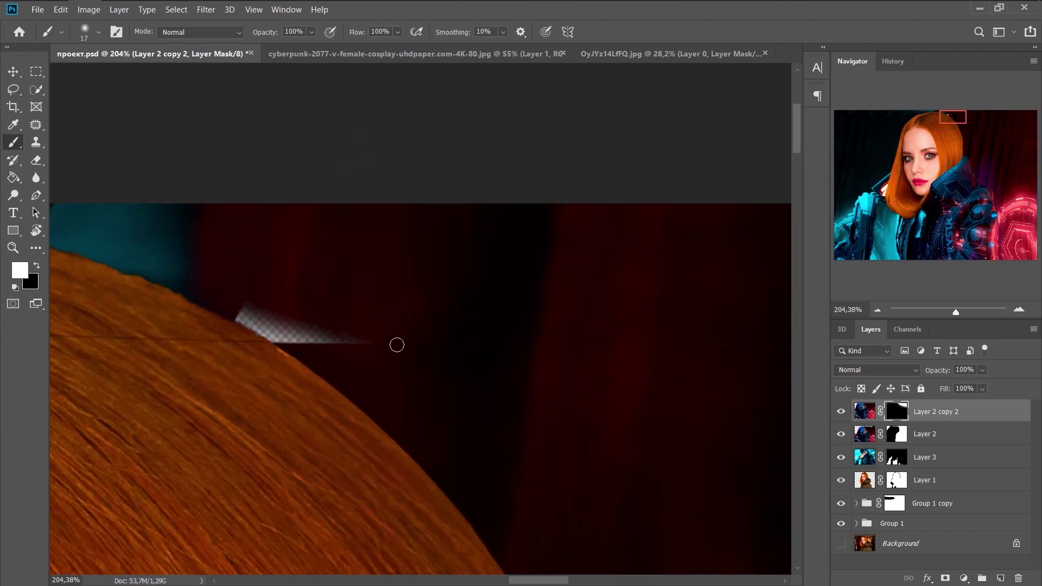
{"action": "scroll", "coordinate": [397, 345], "scroll_direction": "up", "scroll_amount": 2}
{"action": "left_click_drag", "start_coordinate": [360, 245], "coordinate": [472, 396]}
{"action": "scroll", "coordinate": [493, 249], "scroll_direction": "up", "scroll_amount": 3}
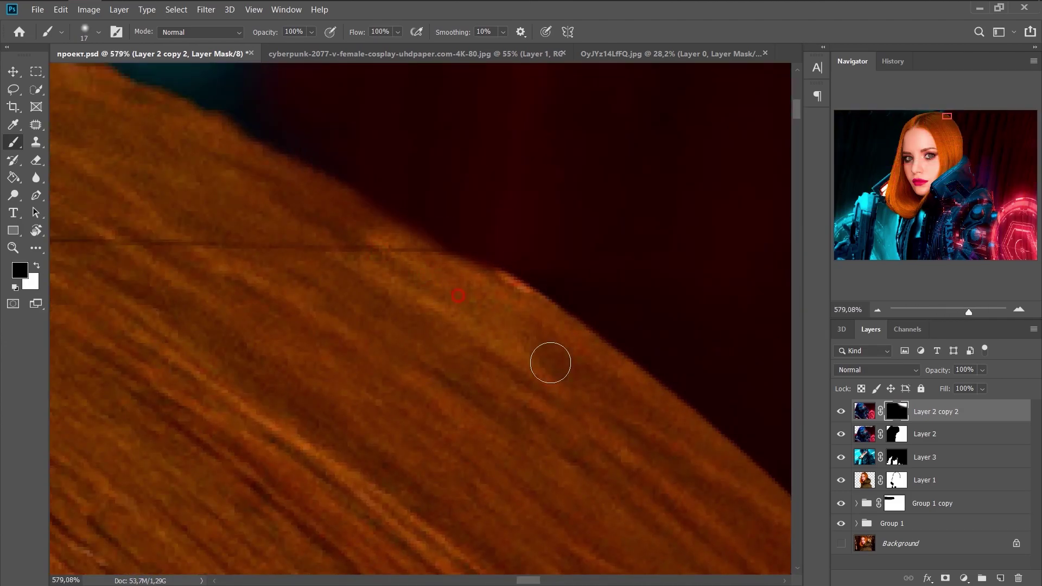
- Swap paint colours, enlarge to a hard brush, and save the document
{"action": "key", "text": "x"}
{"action": "key", "text": "shift+bracketright"}
{"action": "key", "text": "shift+bracketright"}
{"action": "key", "text": "shift+bracketright"}
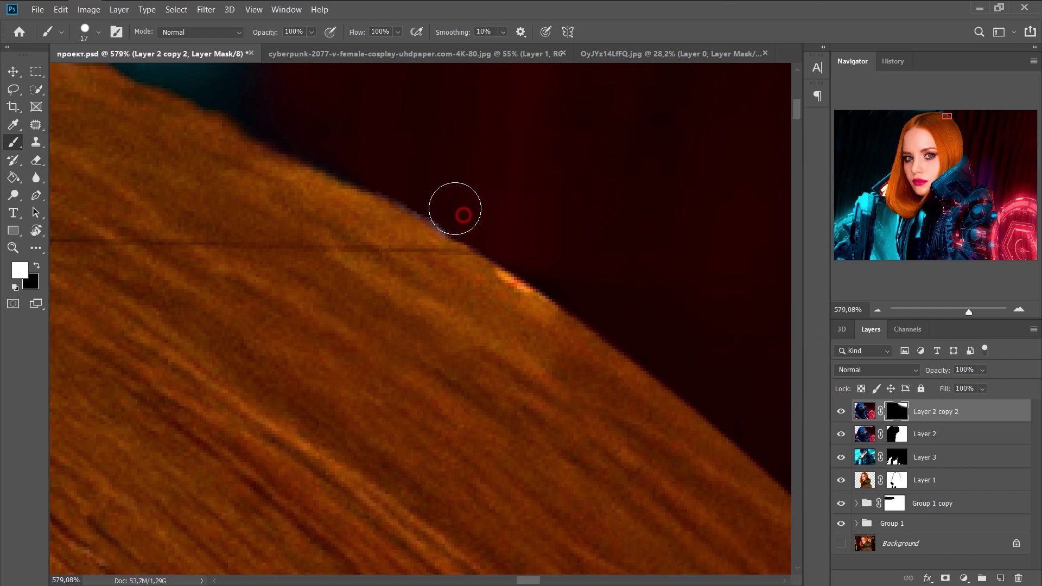
{"action": "scroll", "coordinate": [454, 208], "scroll_direction": "down", "scroll_amount": 5}
{"action": "scroll", "coordinate": [513, 217], "scroll_direction": "down", "scroll_amount": 8}
{"action": "key", "text": "ctrl+s"}
- Refine the Group 1 copy mask along the top edge of the hair
{"action": "scroll", "coordinate": [514, 217], "scroll_direction": "up", "scroll_amount": 3}
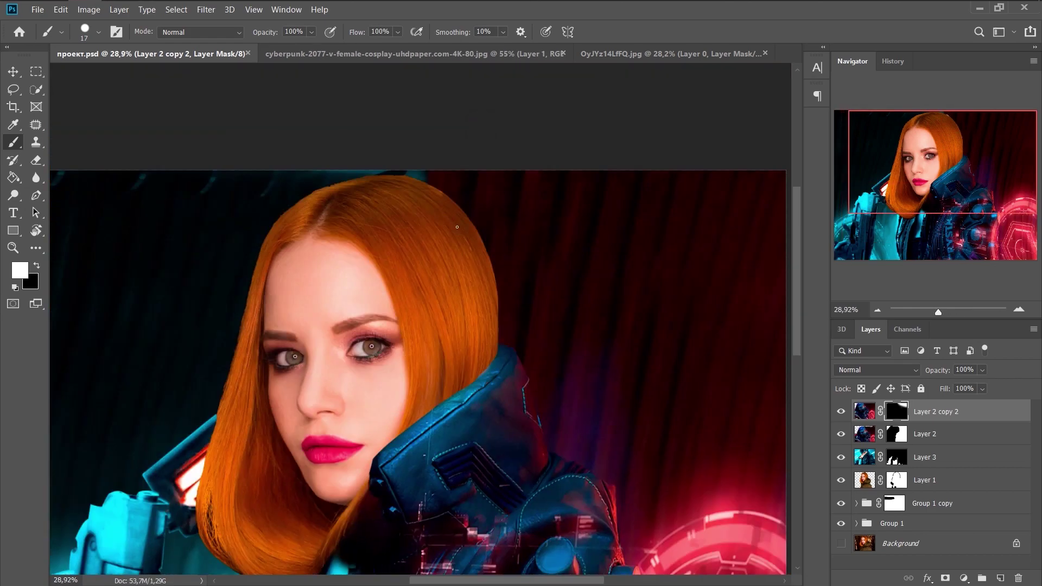
{"action": "left_click", "coordinate": [894, 503]}
{"action": "key", "text": "x"}
{"action": "scroll", "coordinate": [453, 197], "scroll_direction": "down", "scroll_amount": 3}
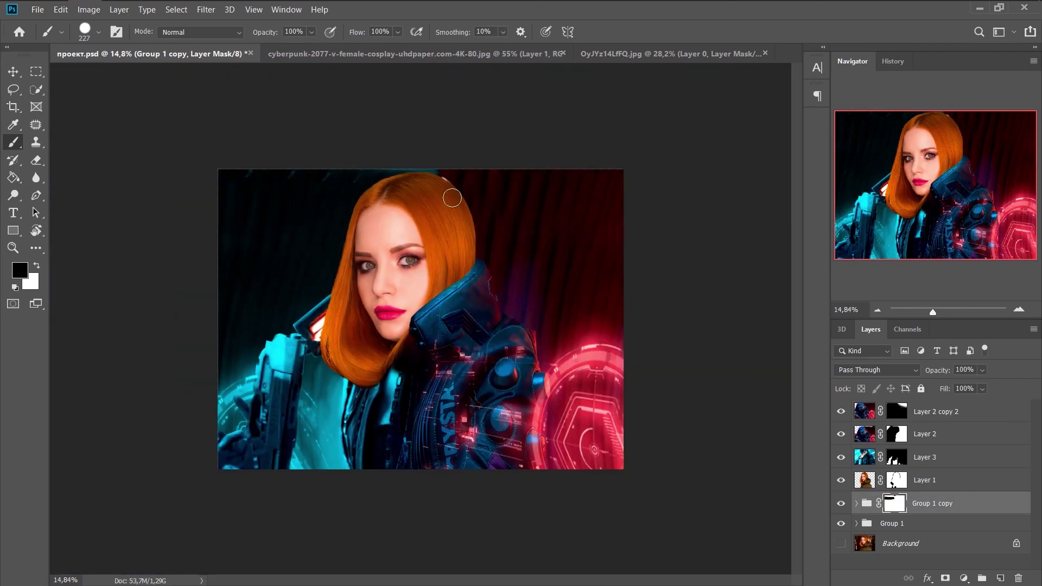
{"action": "scroll", "coordinate": [454, 197], "scroll_direction": "up", "scroll_amount": 6}
{"action": "key", "text": "x"}
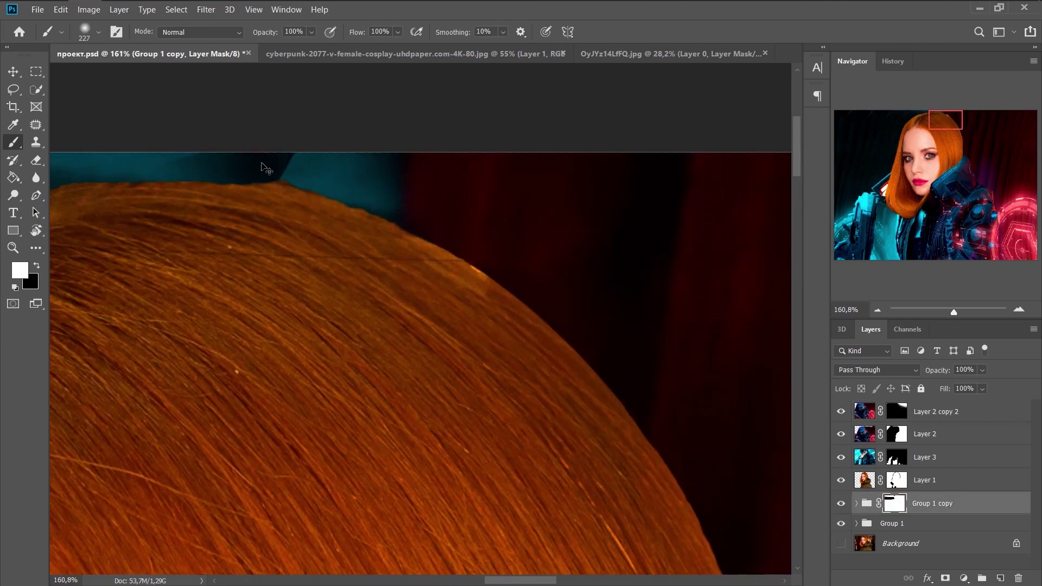
{"action": "scroll", "coordinate": [400, 157], "scroll_direction": "up", "scroll_amount": 3}
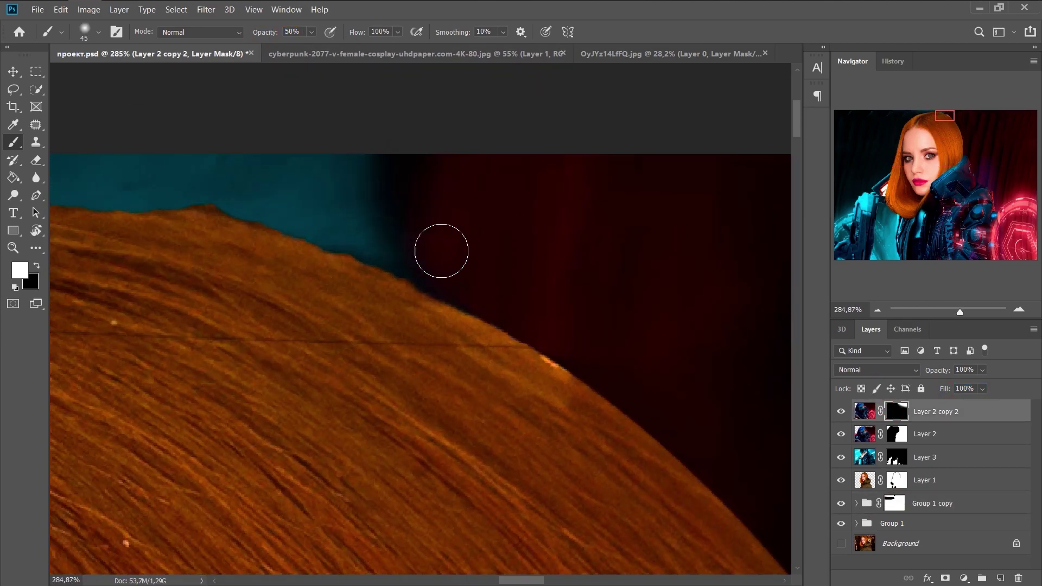
{"action": "scroll", "coordinate": [441, 251], "scroll_direction": "down", "scroll_amount": 10}
{"action": "scroll", "coordinate": [420, 318], "scroll_direction": "up", "scroll_amount": 1}
{"action": "scroll", "coordinate": [420, 319], "scroll_direction": "down", "scroll_amount": 1}
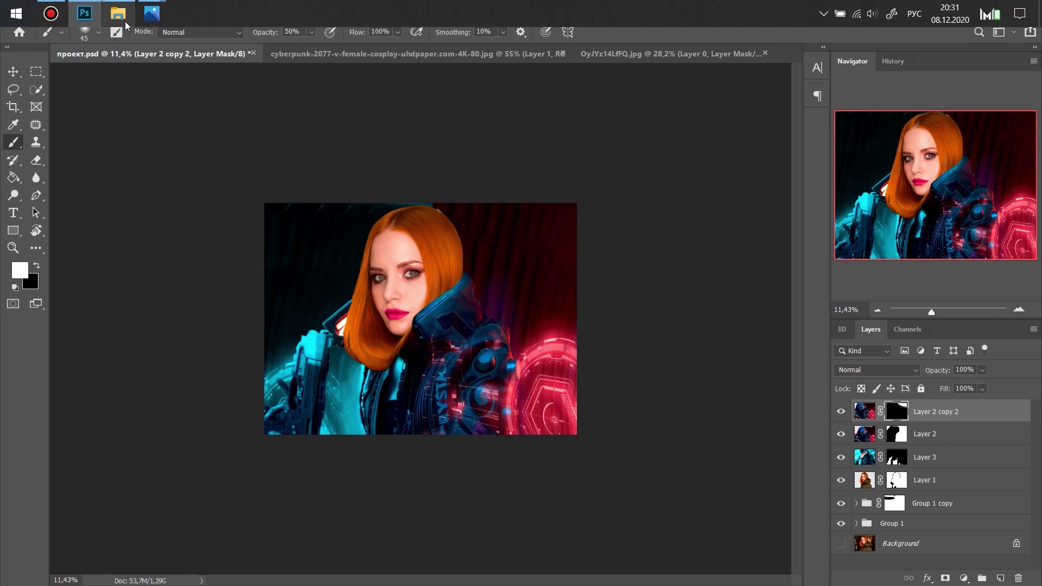
{"action": "scroll", "coordinate": [441, 179], "scroll_direction": "up", "scroll_amount": 5}
{"action": "scroll", "coordinate": [442, 179], "scroll_direction": "down", "scroll_amount": 4}
{"action": "scroll", "coordinate": [441, 179], "scroll_direction": "down", "scroll_amount": 1}
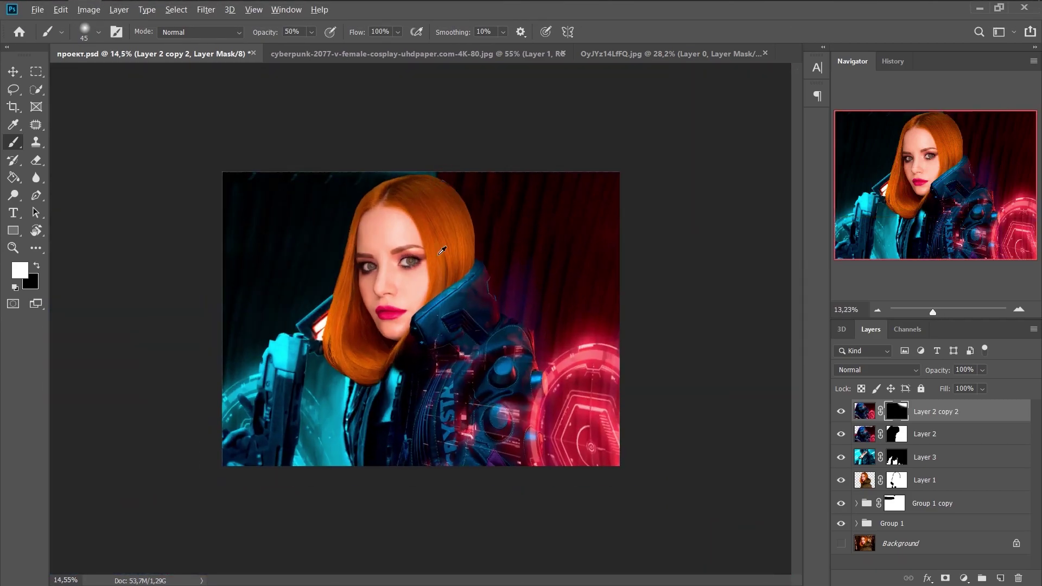
{"action": "scroll", "coordinate": [297, 212], "scroll_direction": "up", "scroll_amount": 1}
- Hide Layer 4 and select Layer 2 copy 2
{"action": "left_click", "coordinate": [841, 412]}
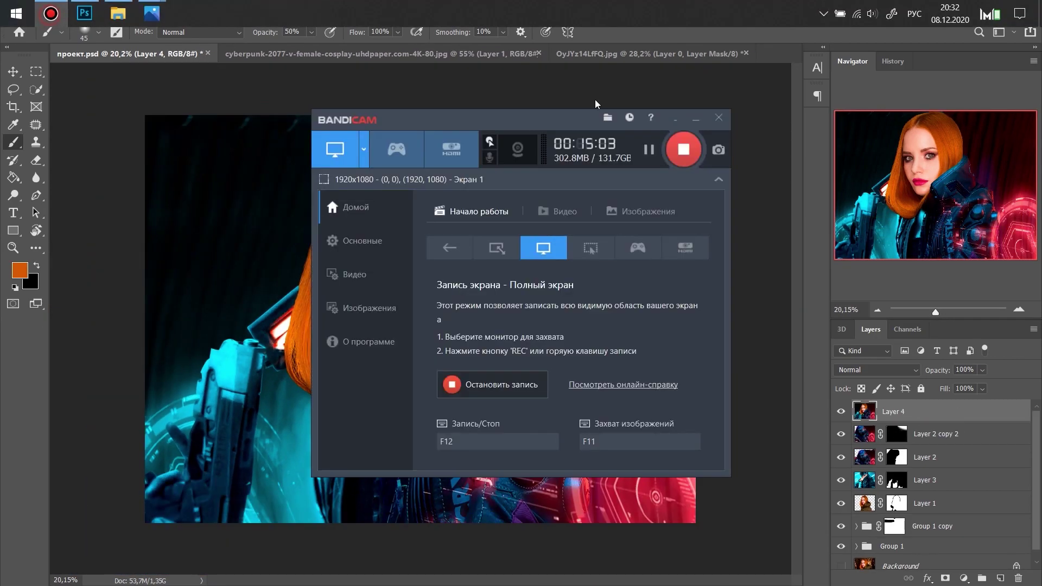
{"action": "left_click", "coordinate": [934, 433]}
{"action": "scroll", "coordinate": [324, 261], "scroll_direction": "up", "scroll_amount": 3}
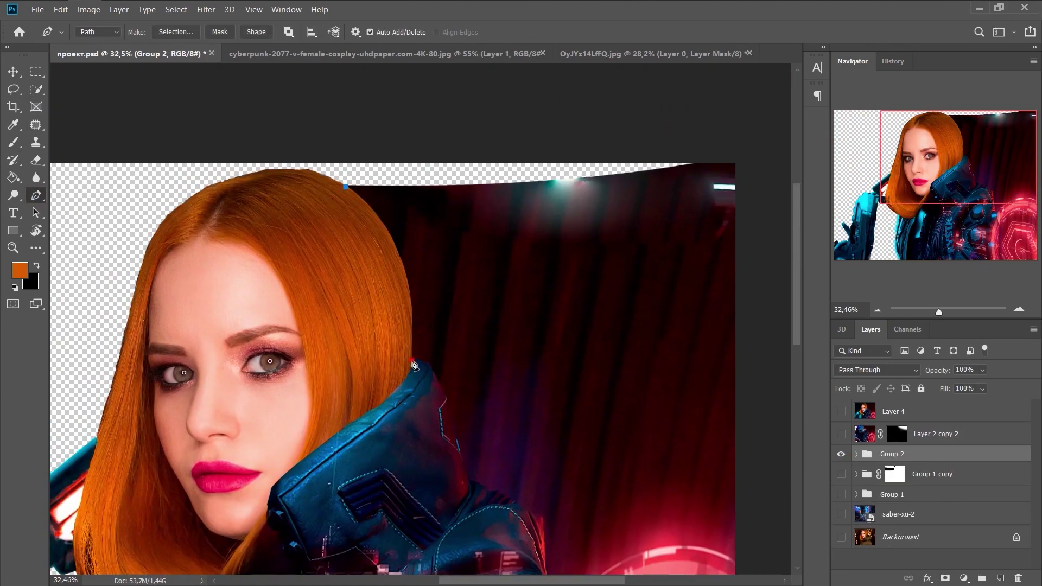
{"action": "scroll", "coordinate": [428, 373], "scroll_direction": "up", "scroll_amount": 5}
{"action": "scroll", "coordinate": [360, 262], "scroll_direction": "down", "scroll_amount": 3}
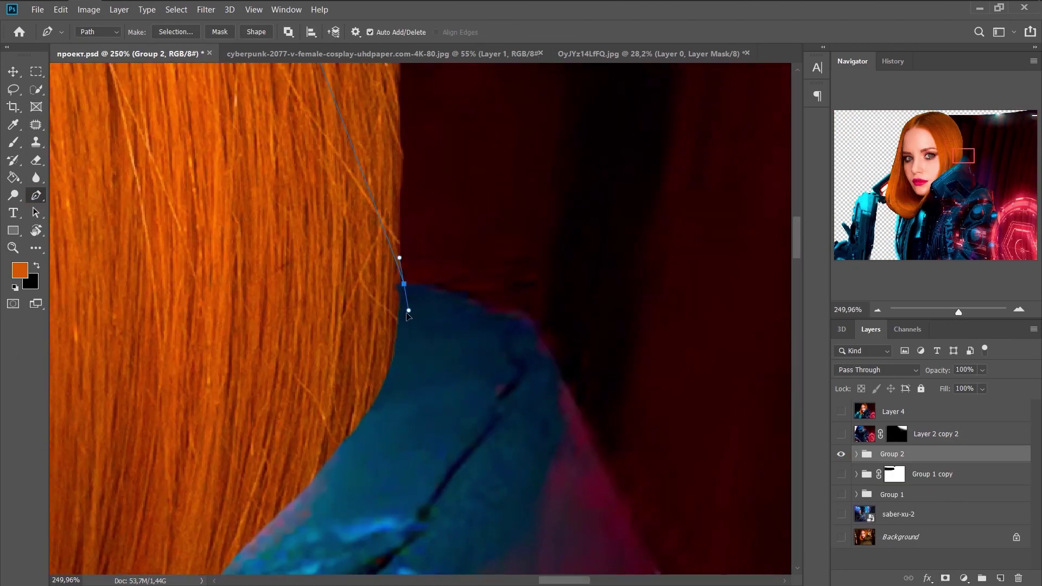
{"action": "scroll", "coordinate": [402, 379], "scroll_direction": "down", "scroll_amount": 2}
{"action": "scroll", "coordinate": [402, 391], "scroll_direction": "up", "scroll_amount": 3}
{"action": "scroll", "coordinate": [399, 409], "scroll_direction": "down", "scroll_amount": 5}
{"action": "scroll", "coordinate": [399, 410], "scroll_direction": "up", "scroll_amount": 5}
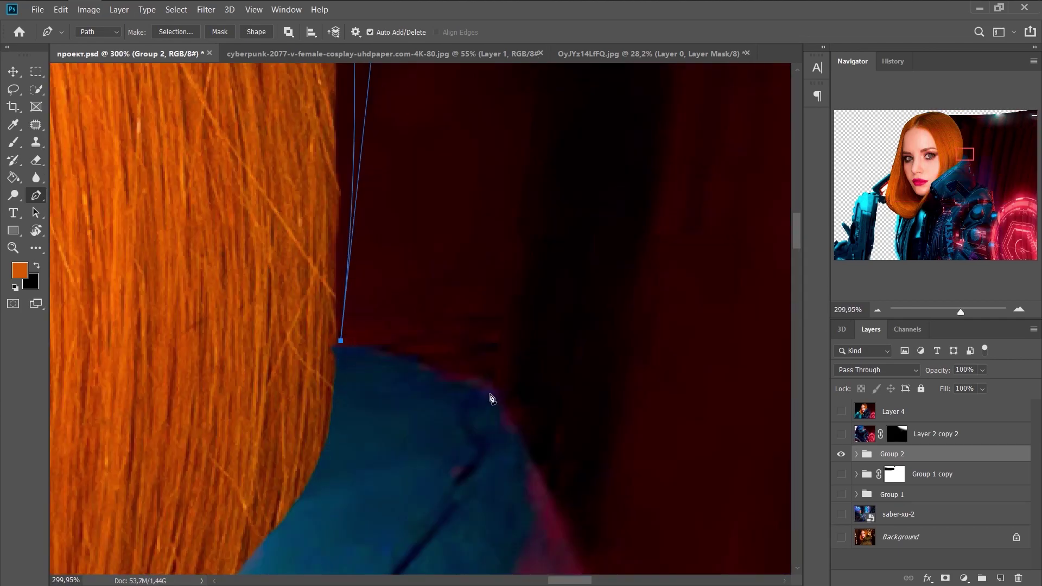
{"action": "scroll", "coordinate": [490, 396], "scroll_direction": "down", "scroll_amount": 3}
{"action": "scroll", "coordinate": [530, 463], "scroll_direction": "up", "scroll_amount": 2}
{"action": "scroll", "coordinate": [393, 336], "scroll_direction": "up", "scroll_amount": 2}
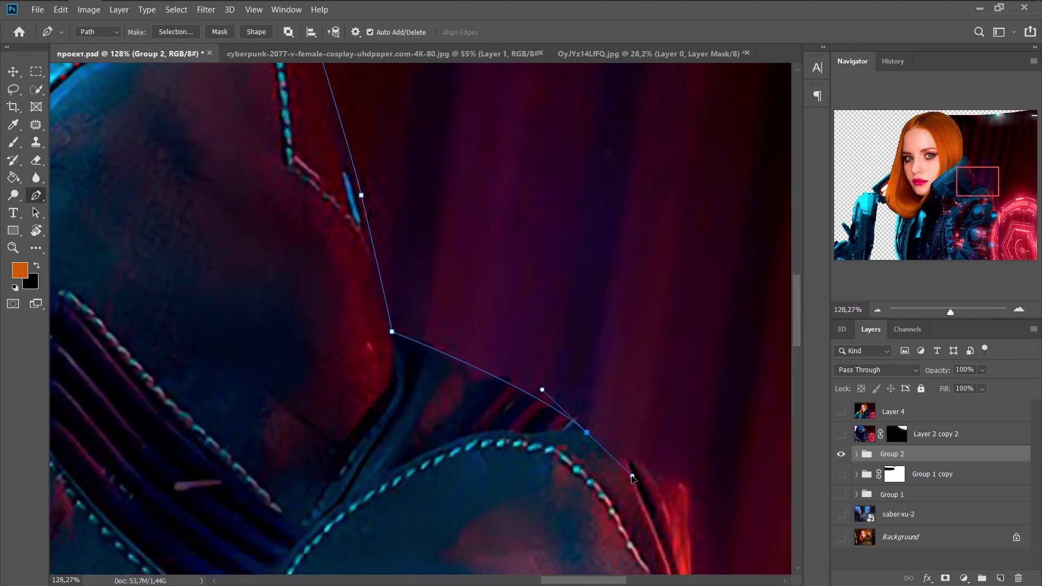
{"action": "scroll", "coordinate": [632, 478], "scroll_direction": "down", "scroll_amount": 4}
{"action": "scroll", "coordinate": [629, 424], "scroll_direction": "up", "scroll_amount": 2}
{"action": "scroll", "coordinate": [629, 373], "scroll_direction": "down", "scroll_amount": 2}
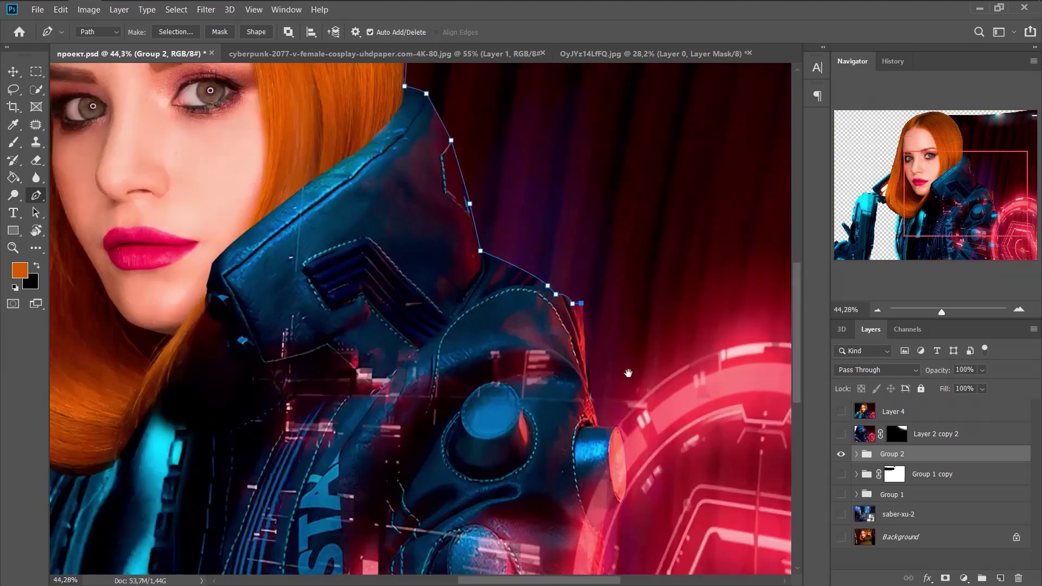
{"action": "scroll", "coordinate": [628, 373], "scroll_direction": "up", "scroll_amount": 3}
{"action": "scroll", "coordinate": [473, 296], "scroll_direction": "down", "scroll_amount": 4}
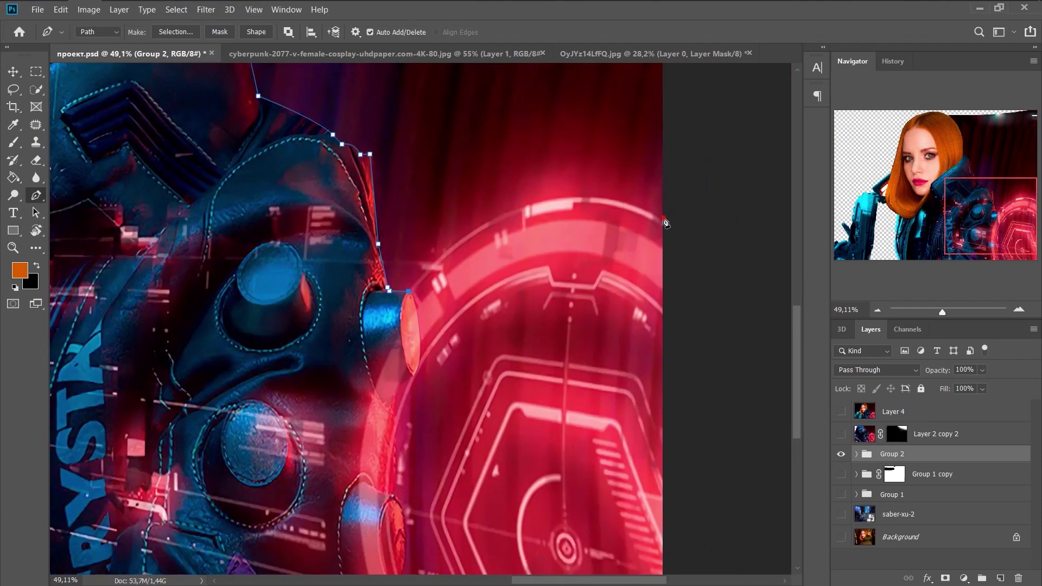
- Make a selection from the pen path, invert it, and paint the curtain out of Group 2's mask
{"action": "key", "text": "ctrl+Return"}
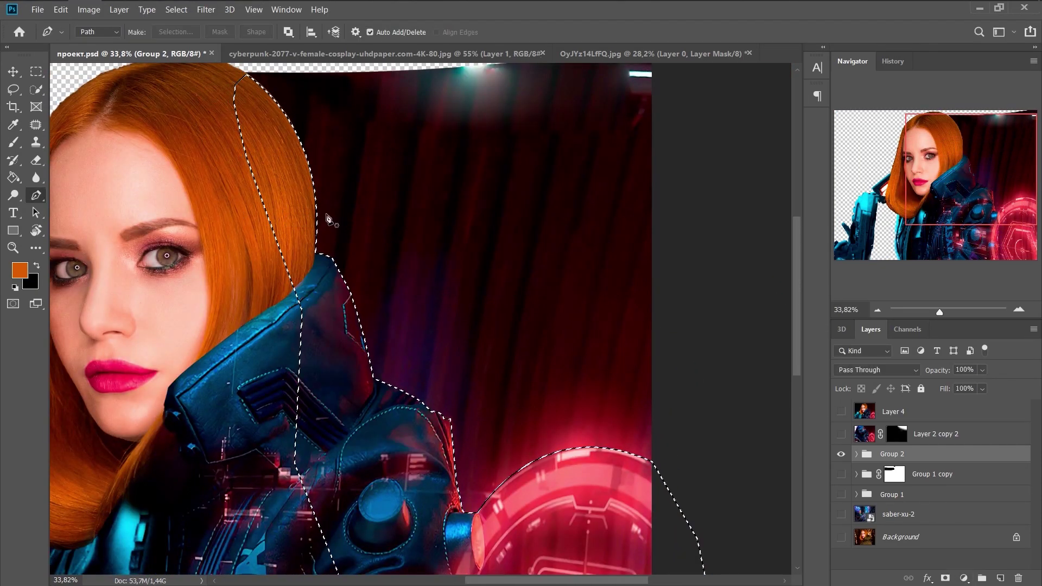
{"action": "right_click", "coordinate": [333, 274]}
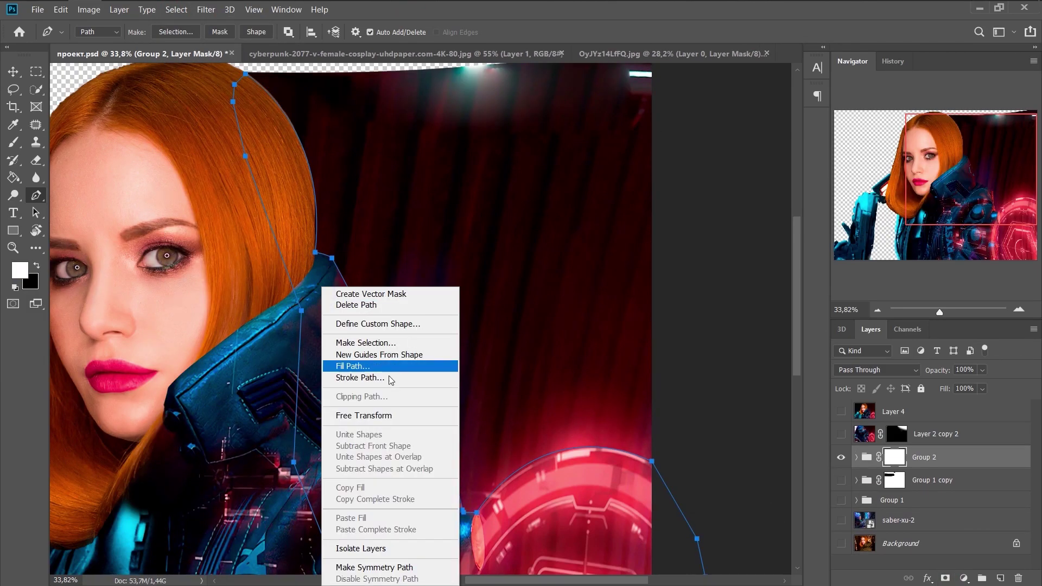
{"action": "left_click", "coordinate": [361, 349]}
{"action": "left_click", "coordinate": [176, 9]}
{"action": "left_click", "coordinate": [195, 61]}
{"action": "key", "text": "b"}
{"action": "left_click_drag", "start_coordinate": [400, 225], "coordinate": [673, 378]}
{"action": "scroll", "coordinate": [673, 378], "scroll_direction": "down", "scroll_amount": 2}
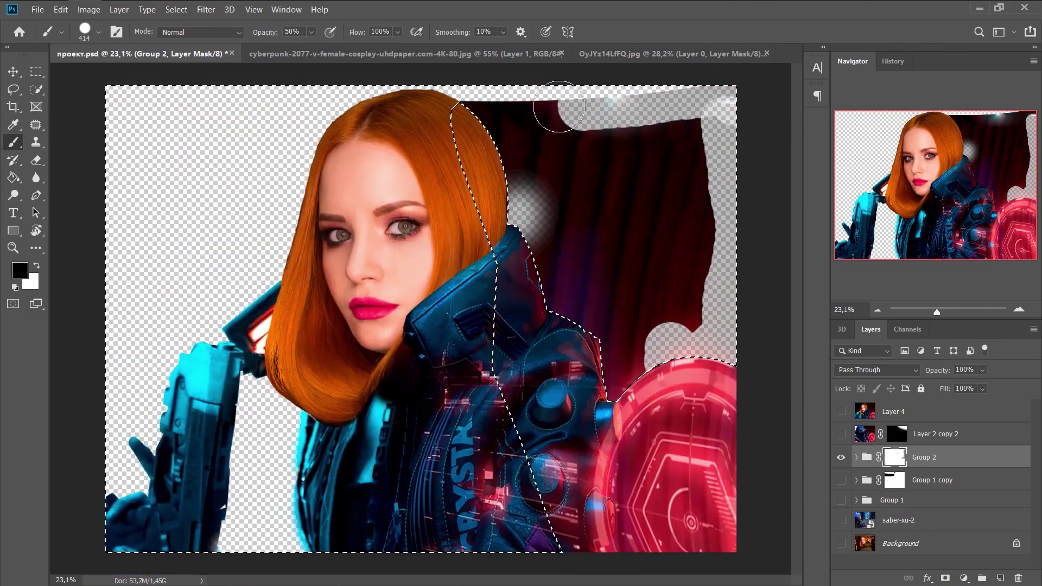
{"action": "key", "text": "0"}
{"action": "left_click_drag", "start_coordinate": [740, 337], "coordinate": [531, 229]}
{"action": "scroll", "coordinate": [531, 230], "scroll_direction": "up", "scroll_amount": 3}
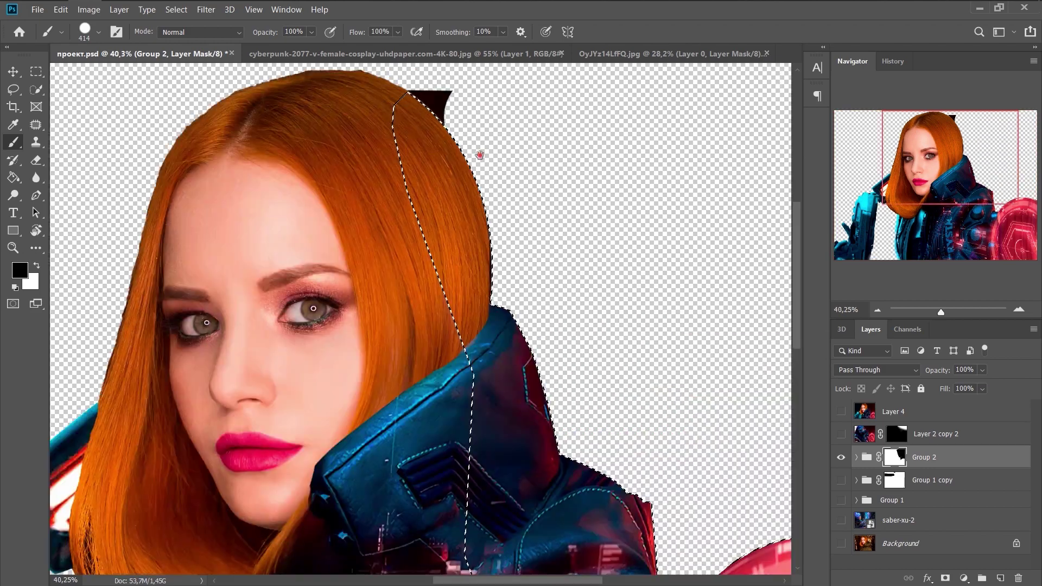
{"action": "scroll", "coordinate": [479, 155], "scroll_direction": "up", "scroll_amount": 3}
{"action": "scroll", "coordinate": [628, 302], "scroll_direction": "down", "scroll_amount": 2}
{"action": "key", "text": "["}
{"action": "key", "text": "["}
{"action": "key", "text": "["}
{"action": "scroll", "coordinate": [457, 253], "scroll_direction": "down", "scroll_amount": 5}
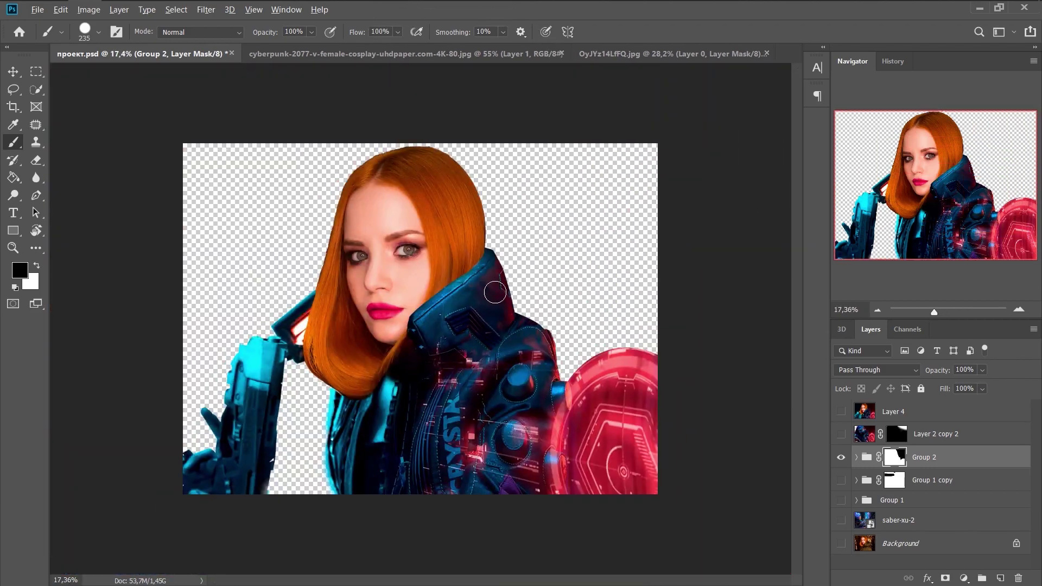
- Show the saber-xu-2 city layer and enlarge it to cover the canvas
{"action": "left_click", "coordinate": [841, 519]}
{"action": "left_click", "coordinate": [897, 520]}
{"action": "key", "text": "ctrl+t"}
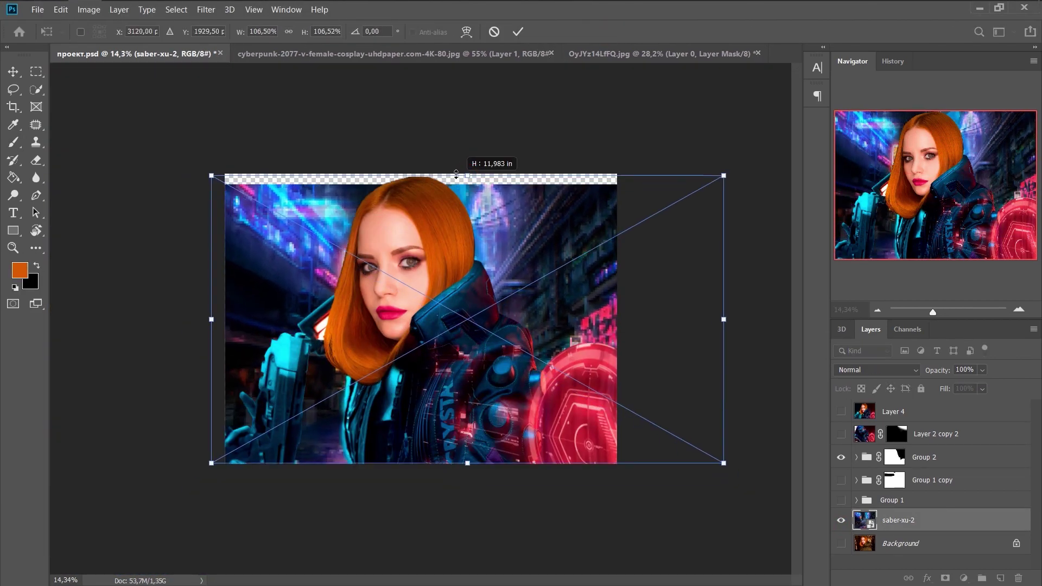
{"action": "left_click_drag", "start_coordinate": [209, 170], "coordinate": [112, 168]}
{"action": "scroll", "coordinate": [434, 298], "scroll_direction": "down", "scroll_amount": 1}
{"action": "key", "text": "Return"}
{"action": "key", "text": "ctrl+t"}
{"action": "scroll", "coordinate": [434, 298], "scroll_direction": "up", "scroll_amount": 1}
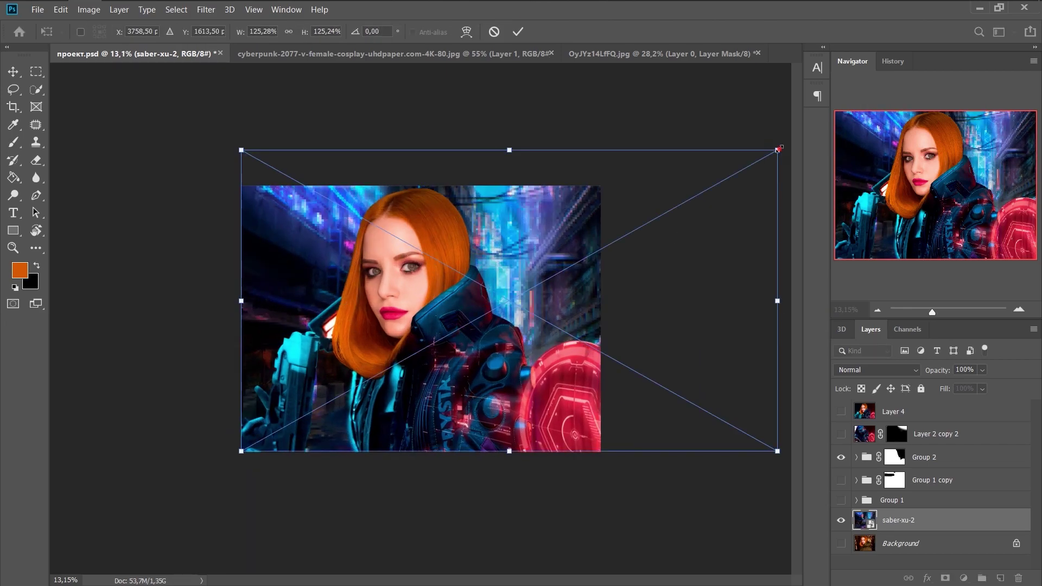
{"action": "left_click_drag", "start_coordinate": [542, 282], "coordinate": [478, 237]}
{"action": "key", "text": "Return"}
- Apply a Gaussian Blur to the city background
{"action": "left_click", "coordinate": [203, 10]}
{"action": "left_click", "coordinate": [223, 23]}
{"action": "left_click_drag", "start_coordinate": [756, 295], "coordinate": [754, 295]}
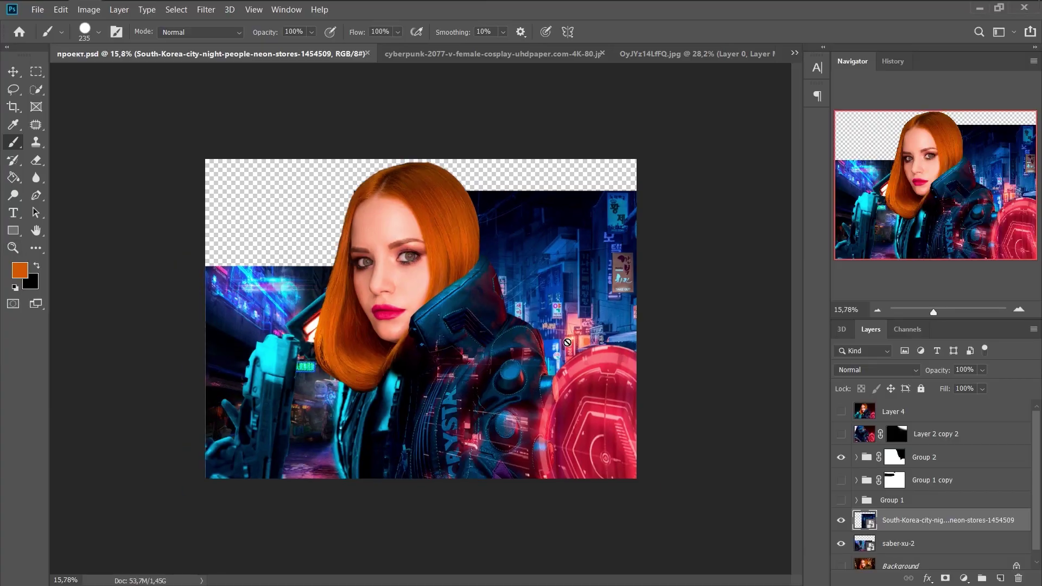
- Scale down and shift the new neon city layer into place
{"action": "key", "text": "ctrl+t"}
{"action": "scroll", "coordinate": [567, 343], "scroll_direction": "up", "scroll_amount": 1}
{"action": "left_click_drag", "start_coordinate": [629, 255], "coordinate": [597, 244]}
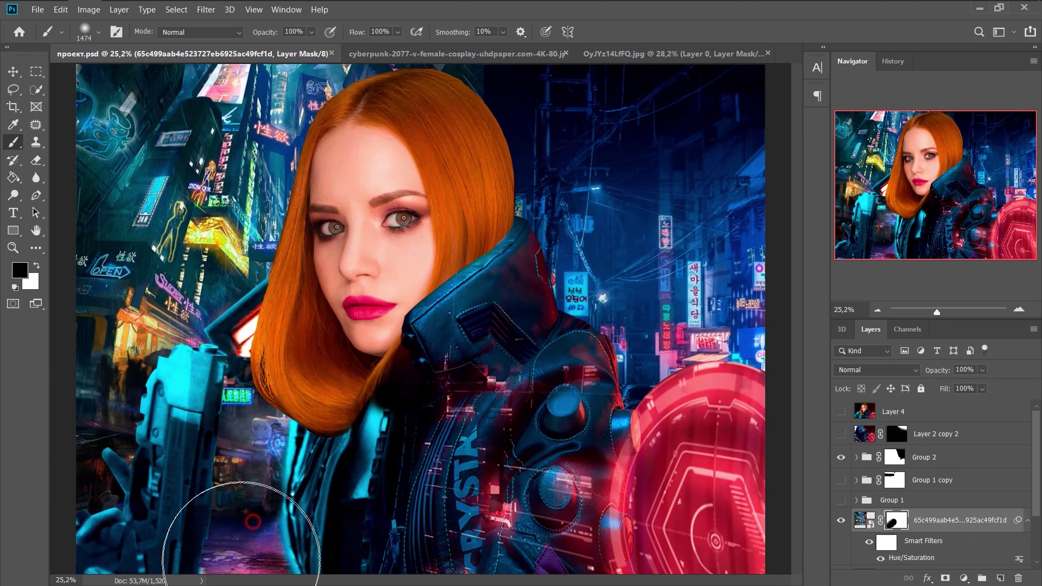
- Transform and duplicate the city layer, then stamp all visible layers into a new layer
{"action": "key", "text": "ctrl+plus"}
{"action": "key", "text": "ctrl+plus"}
{"action": "key", "text": "ctrl+plus"}
{"action": "key", "text": "ctrl+0"}
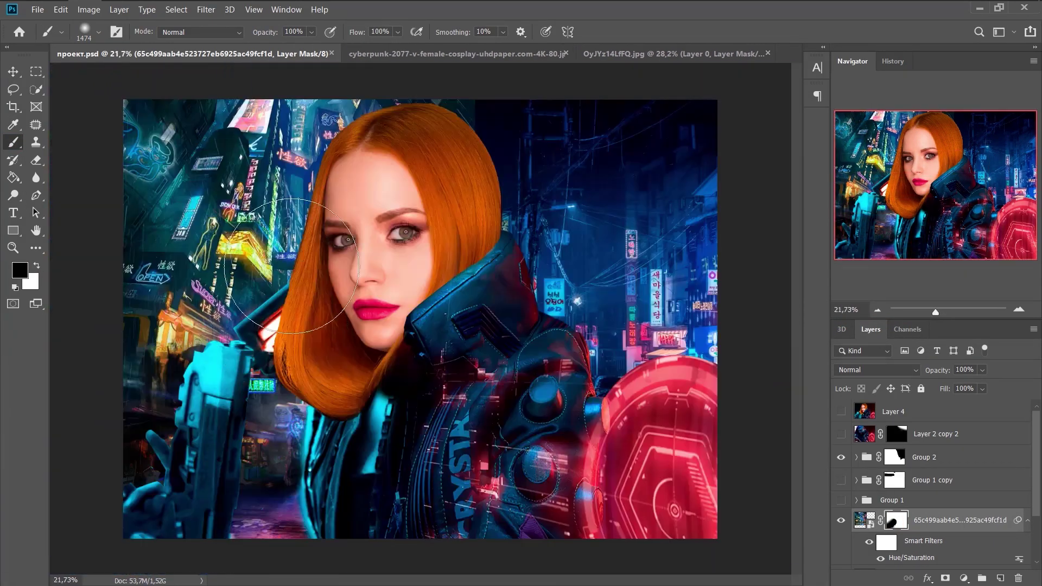
{"action": "key", "text": "ctrl+t"}
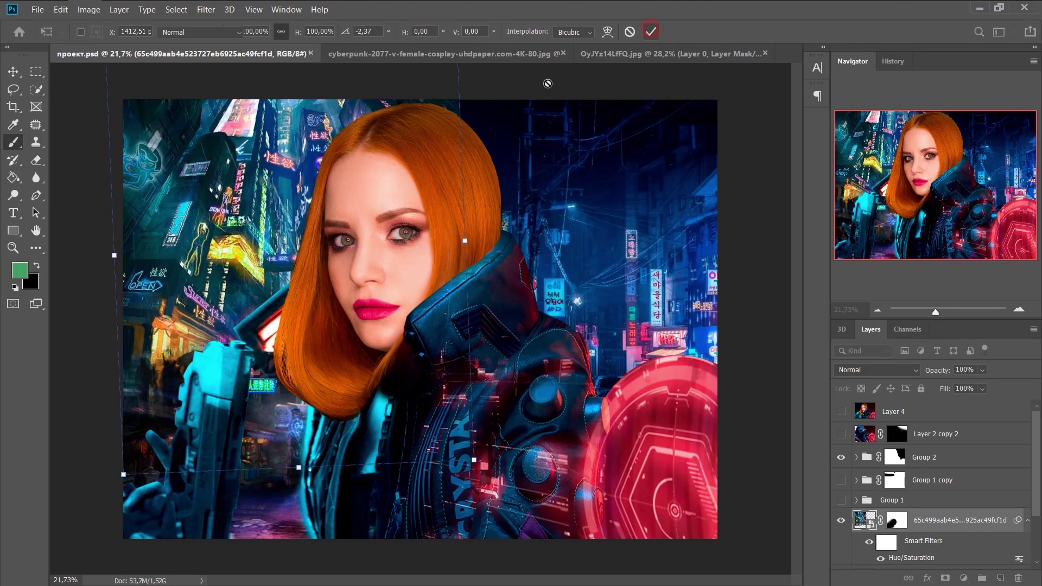
{"action": "key", "text": "x"}
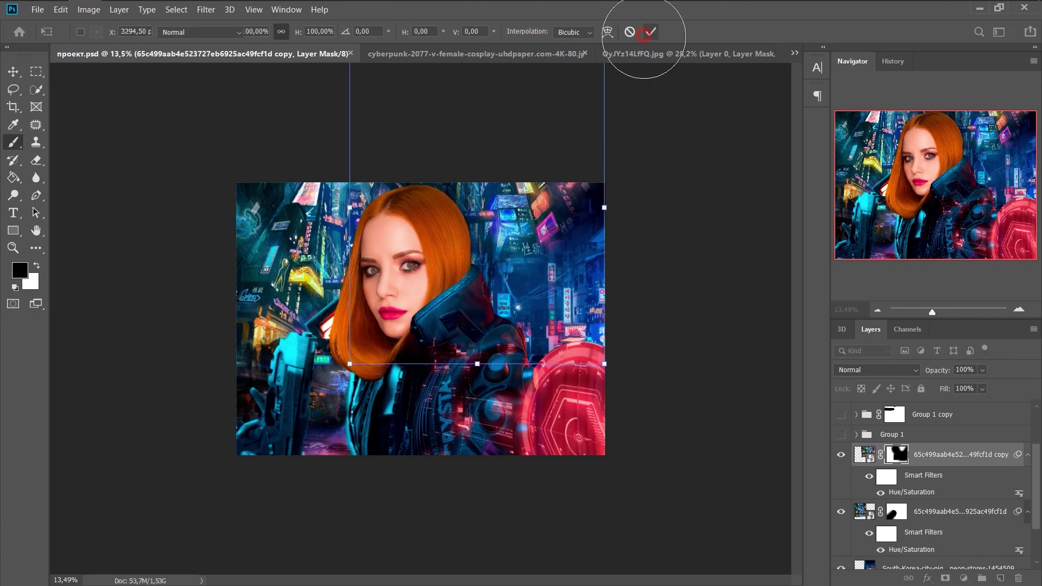
{"action": "left_click", "coordinate": [646, 33]}
{"action": "key", "text": "ctrl+alt+shift+e"}
- Lower the background's brightness with a Brightness/Contrast adjustment and apply a Gaussian Blur of about 20
{"action": "left_click", "coordinate": [963, 577]}
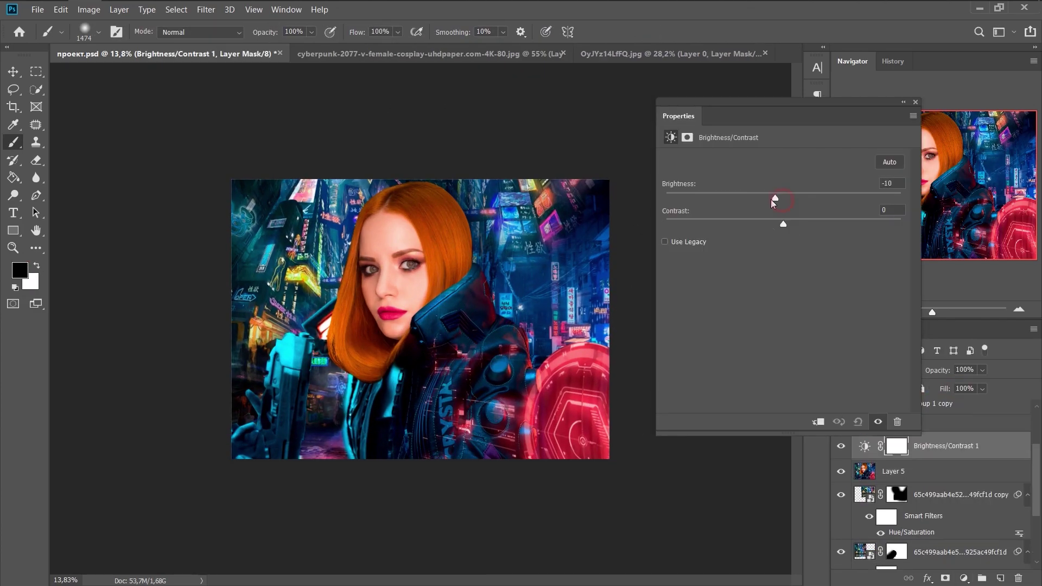
{"action": "left_click_drag", "start_coordinate": [771, 199], "coordinate": [737, 200]}
{"action": "left_click", "coordinate": [915, 102]}
{"action": "left_click", "coordinate": [206, 10]}
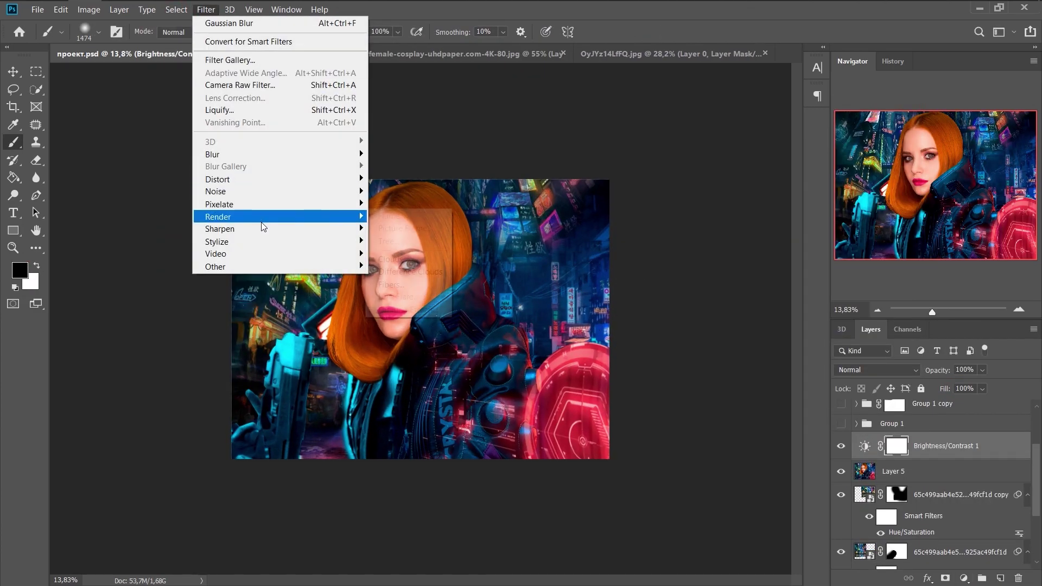
{"action": "left_click", "coordinate": [391, 202]}
{"action": "left_click_drag", "start_coordinate": [752, 300], "coordinate": [757, 300]}
{"action": "key", "text": "Return"}
- Reapply the Gaussian Blur to the merged Layer 5
{"action": "left_click", "coordinate": [918, 472]}
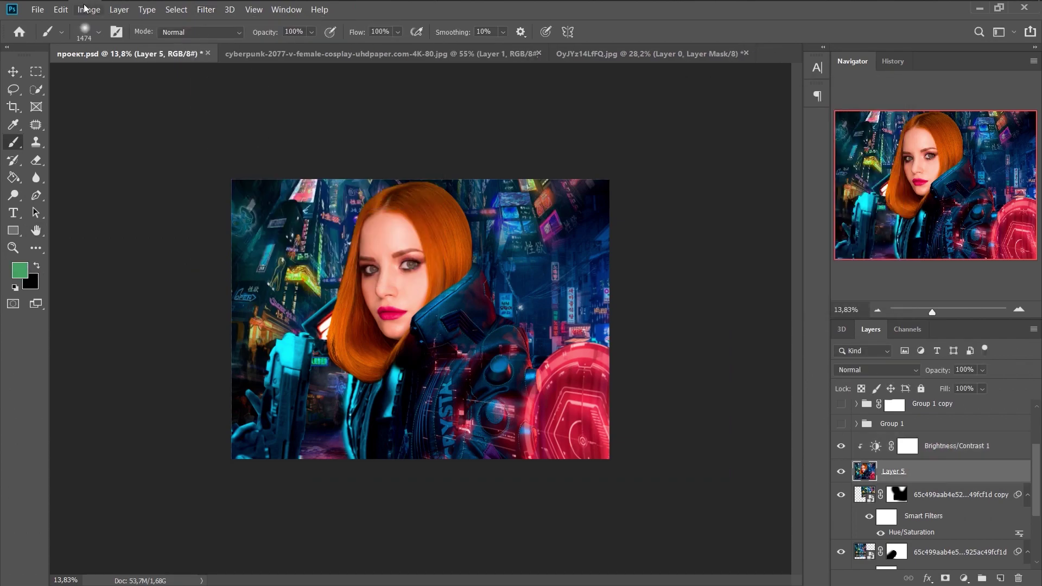
{"action": "key", "text": "ctrl+alt+f"}
{"action": "left_click", "coordinate": [867, 117]}
{"action": "key", "text": "v"}
- Toggle Layer 5's visibility to compare the blurred background against the sharp one
{"action": "scroll", "coordinate": [417, 312], "scroll_direction": "up", "scroll_amount": 1}
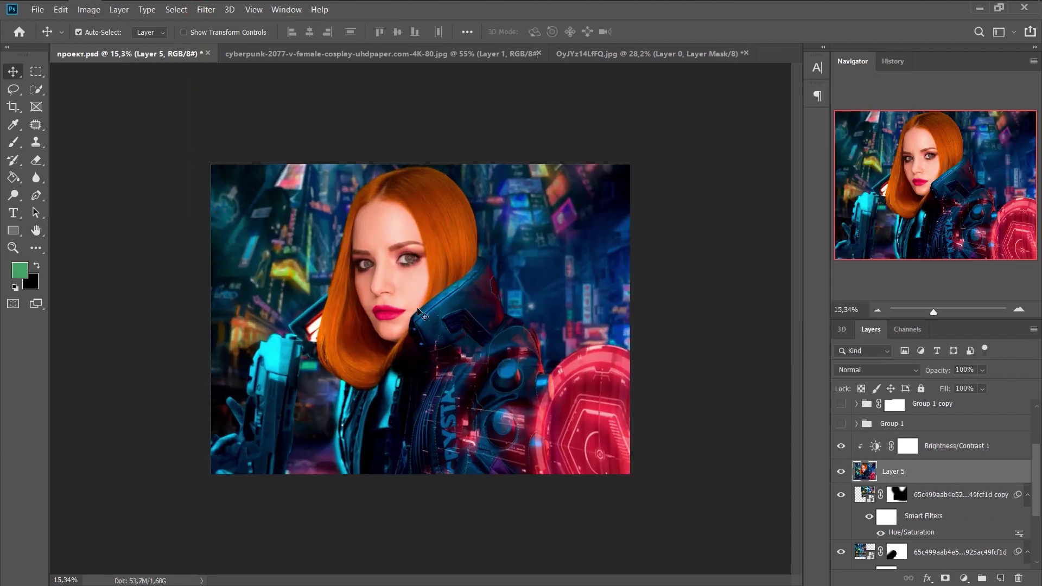
{"action": "scroll", "coordinate": [415, 320], "scroll_direction": "down", "scroll_amount": 1}
{"action": "scroll", "coordinate": [842, 462], "scroll_direction": "down", "scroll_amount": 3}
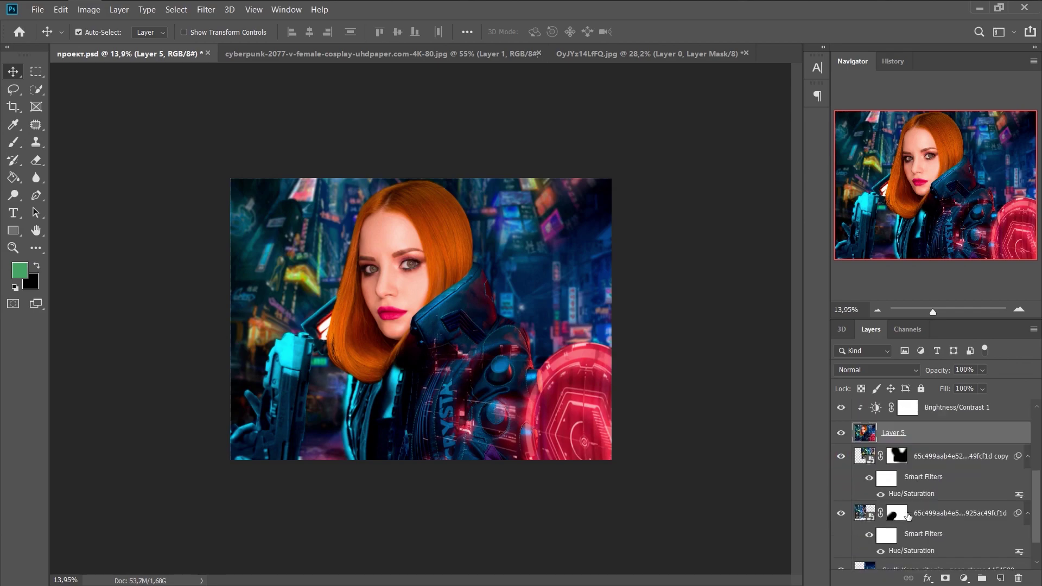
{"action": "left_click", "coordinate": [841, 461]}
{"action": "scroll", "coordinate": [842, 461], "scroll_direction": "up", "scroll_amount": 3}
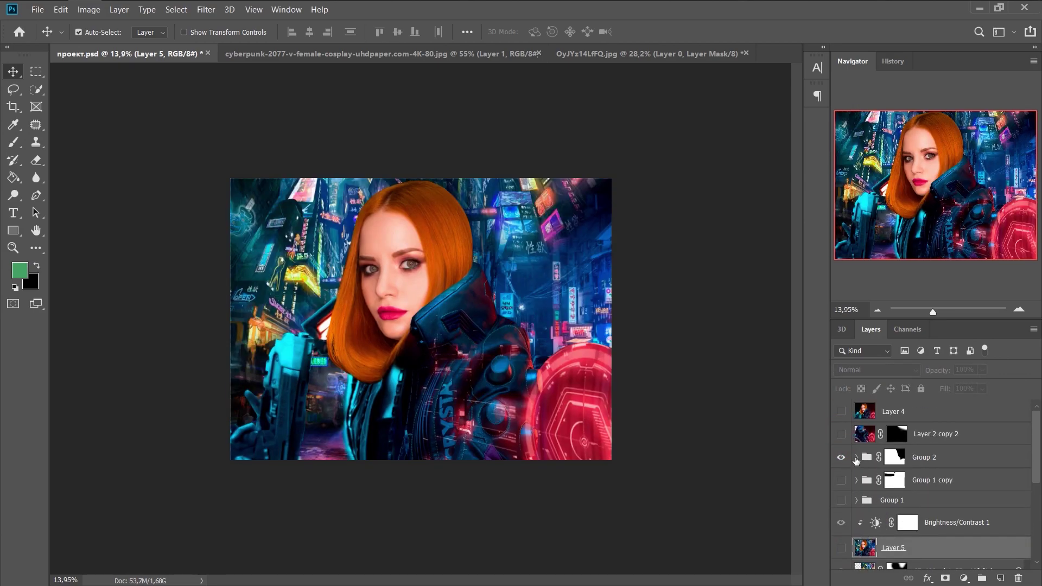
{"action": "scroll", "coordinate": [841, 461], "scroll_direction": "down", "scroll_amount": 3}
{"action": "left_click", "coordinate": [841, 472]}
{"action": "scroll", "coordinate": [336, 396], "scroll_direction": "up", "scroll_amount": 8}
{"action": "scroll", "coordinate": [841, 461], "scroll_direction": "up", "scroll_amount": 3}
- Add a layer mask to Layer 5 and set a smaller brush for painting on it
{"action": "left_click", "coordinate": [945, 578]}
{"action": "key", "text": "b"}
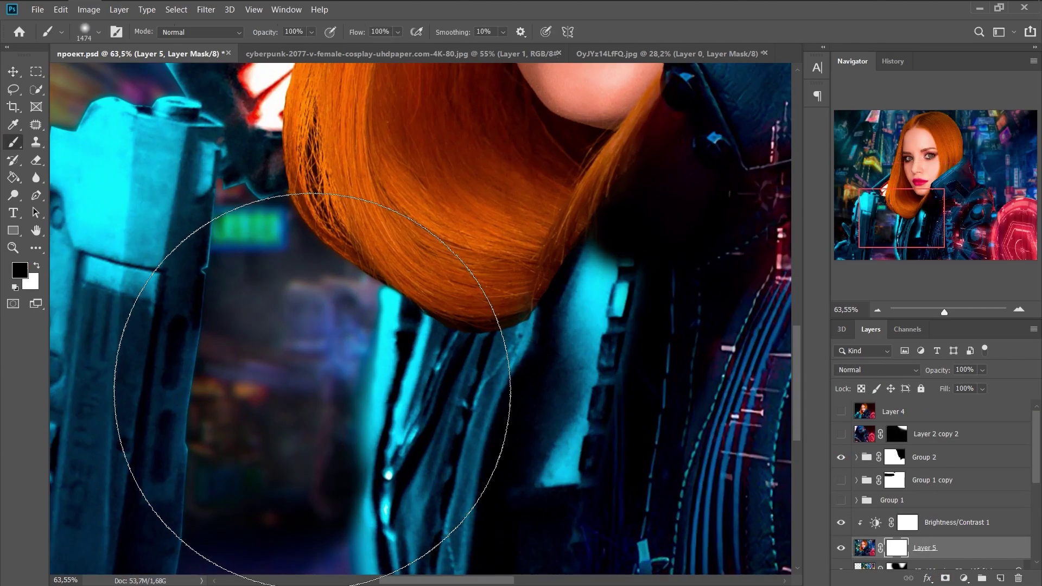
{"action": "right_click", "coordinate": [387, 353]}
{"action": "left_click_drag", "start_coordinate": [477, 380], "coordinate": [412, 380]}
{"action": "left_click", "coordinate": [374, 396]}
{"action": "scroll", "coordinate": [385, 319], "scroll_direction": "down", "scroll_amount": 2}
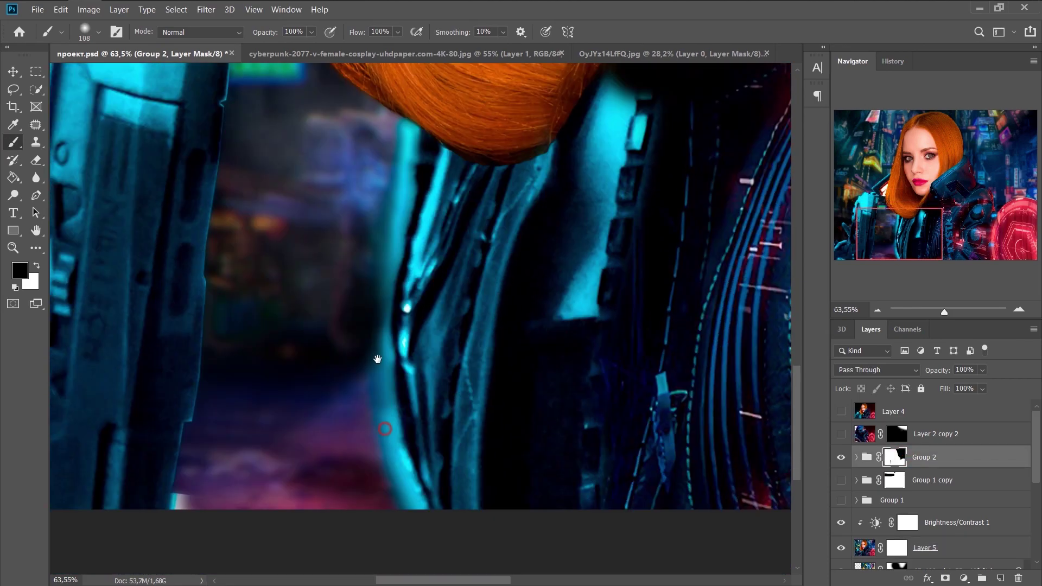
{"action": "left_click", "coordinate": [379, 253], "text": "ctrl"}
{"action": "scroll", "coordinate": [374, 364], "scroll_direction": "down", "scroll_amount": 5}
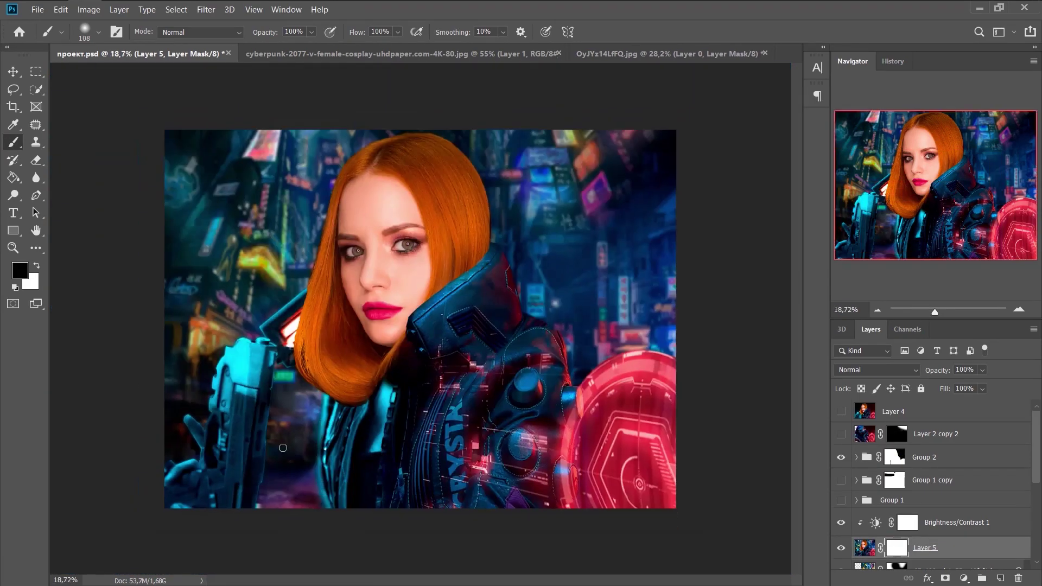
{"action": "scroll", "coordinate": [374, 365], "scroll_direction": "down", "scroll_amount": 2}
{"action": "scroll", "coordinate": [442, 182], "scroll_direction": "up", "scroll_amount": 3}
{"action": "scroll", "coordinate": [441, 183], "scroll_direction": "down", "scroll_amount": 2}
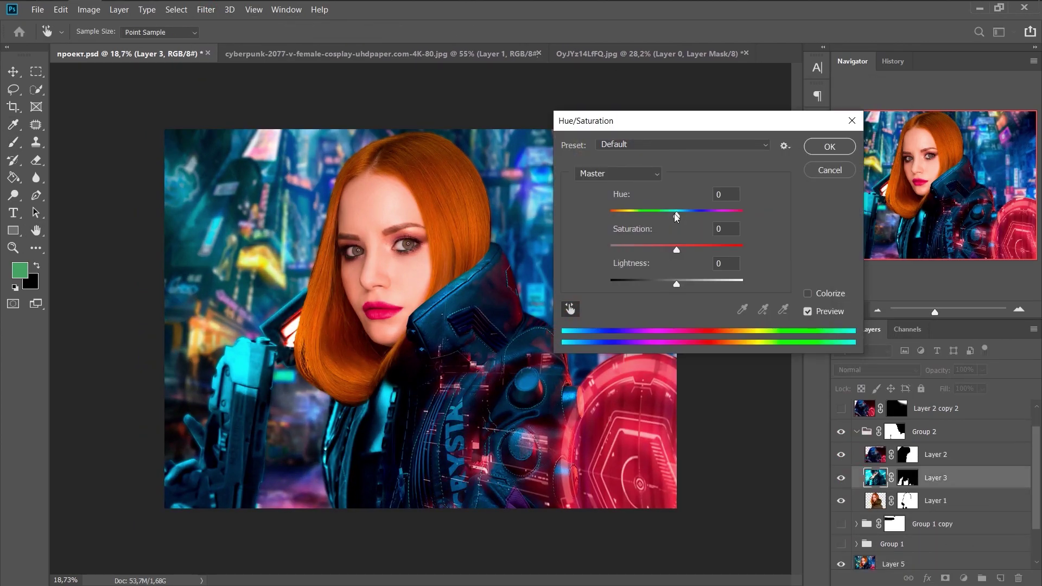
- Apply the +180 hue shift turning Layer 3 cyan, discarding a trial Color Lookup layer
{"action": "key", "text": "Return"}
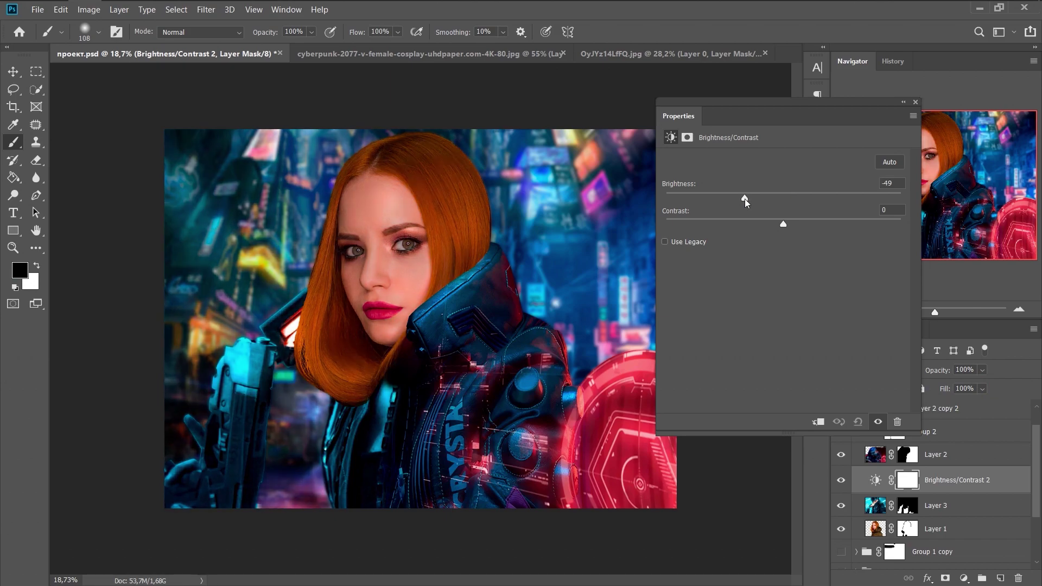
{"action": "left_click", "coordinate": [963, 577]}
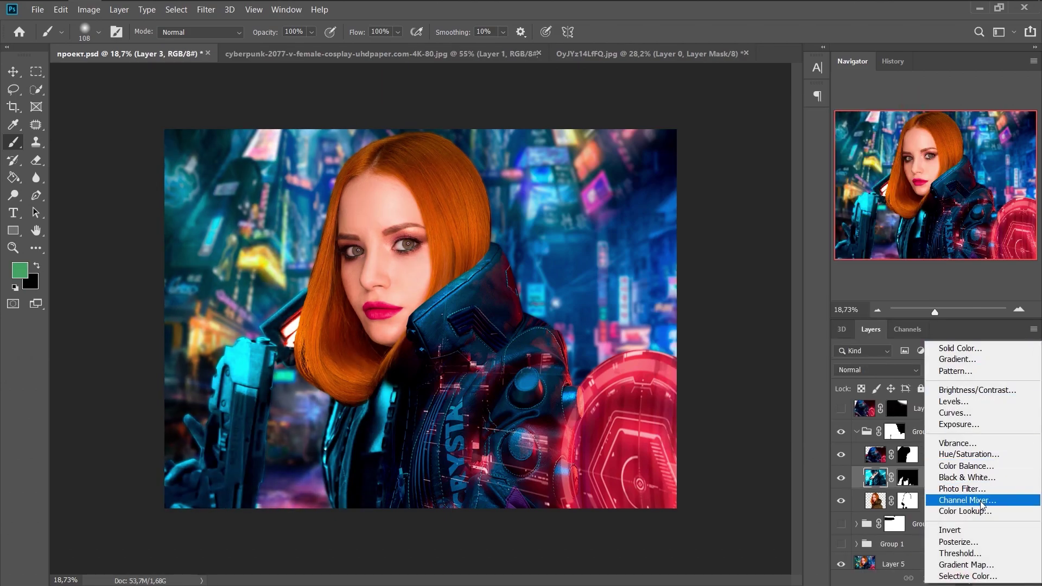
{"action": "left_click", "coordinate": [965, 510]}
{"action": "key", "text": "ctrl+z"}
{"action": "key", "text": "ctrl+u"}
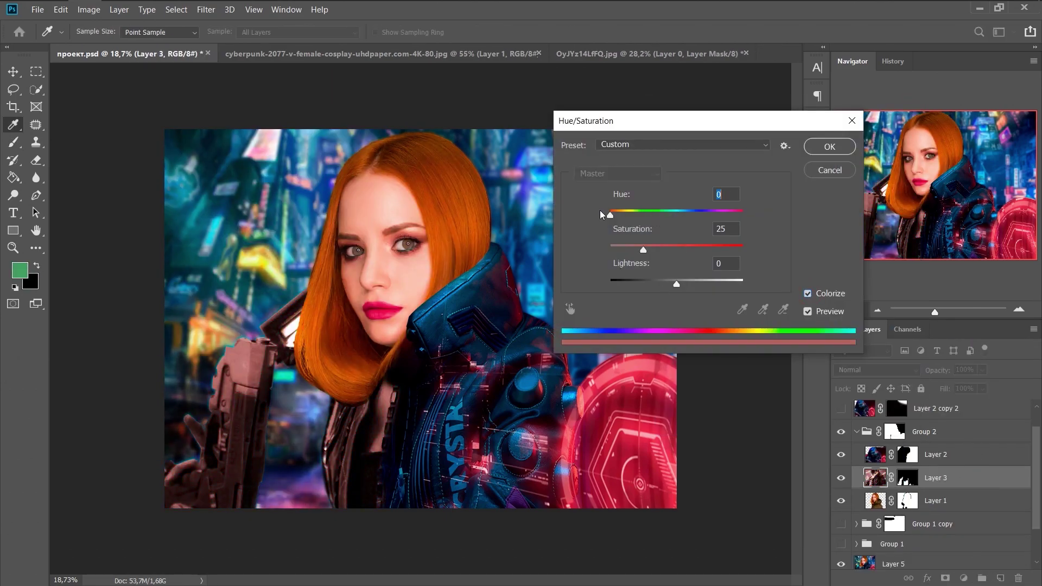
{"action": "key", "text": "Escape"}
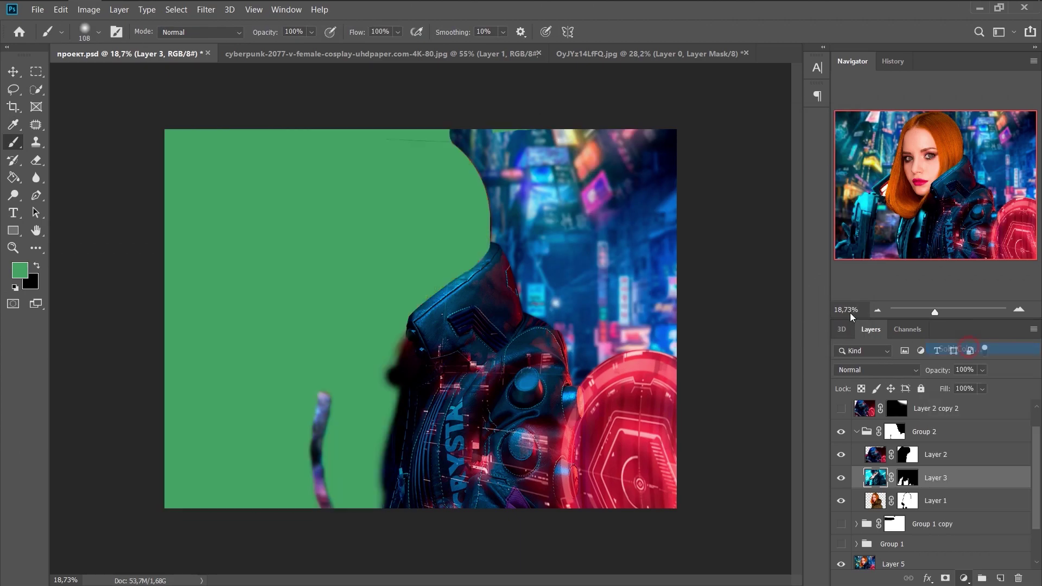
- Test a weaker red Color Fill tint on Layer 3, then delete that fill layer
{"action": "scroll", "coordinate": [879, 369], "scroll_direction": "down", "scroll_amount": 10}
{"action": "scroll", "coordinate": [880, 368], "scroll_direction": "down", "scroll_amount": 4}
{"action": "scroll", "coordinate": [880, 369], "scroll_direction": "down", "scroll_amount": 5}
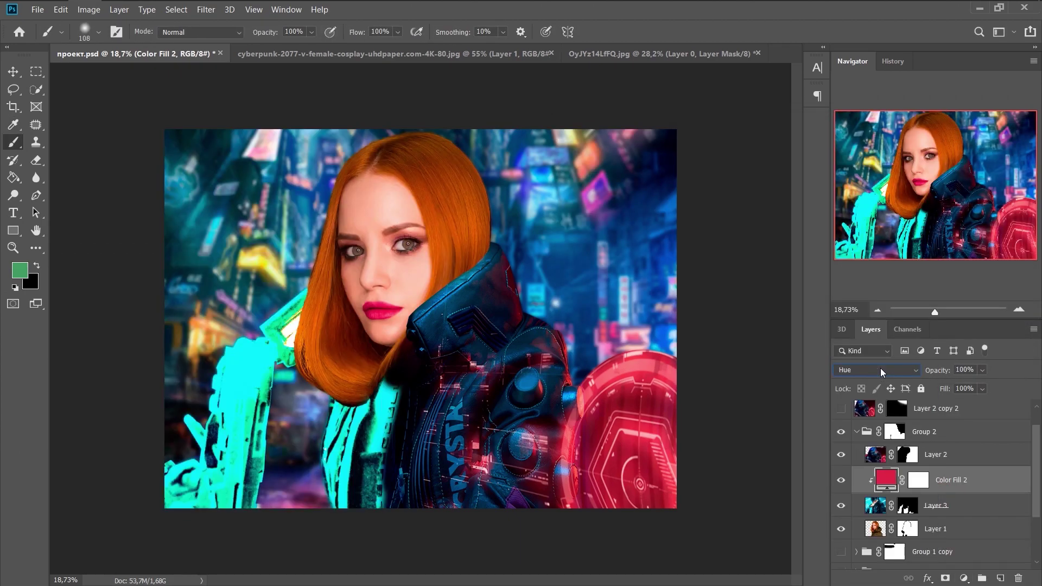
{"action": "scroll", "coordinate": [880, 369], "scroll_direction": "down", "scroll_amount": 4}
{"action": "left_click_drag", "start_coordinate": [946, 388], "coordinate": [924, 389]}
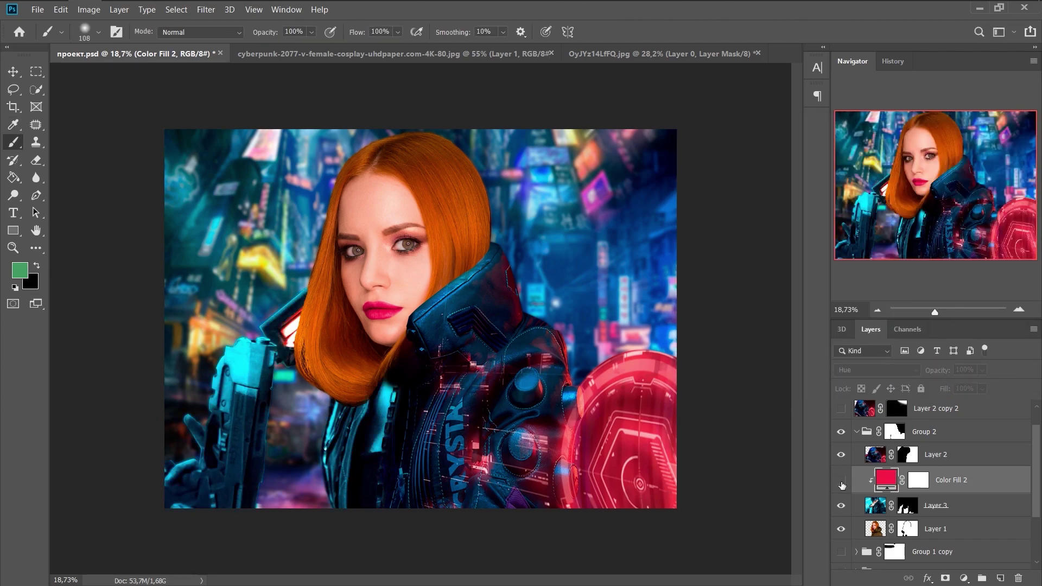
{"action": "key", "text": "Delete"}
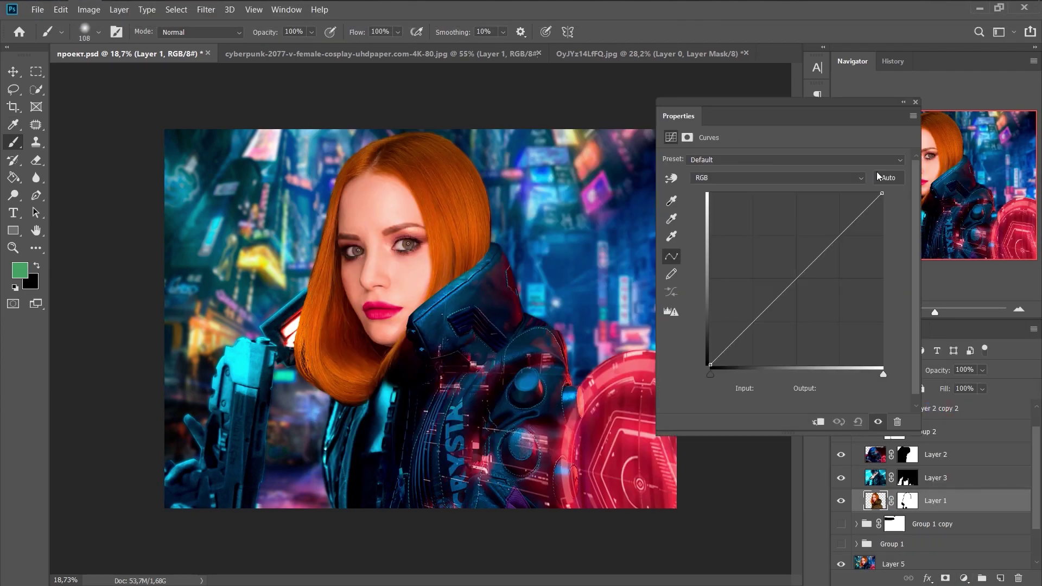
- Pull the clipped Curves down, sample a neutral grey, and darken her with a clipped Exposure near -0.31
{"action": "left_click_drag", "start_coordinate": [805, 269], "coordinate": [805, 281]}
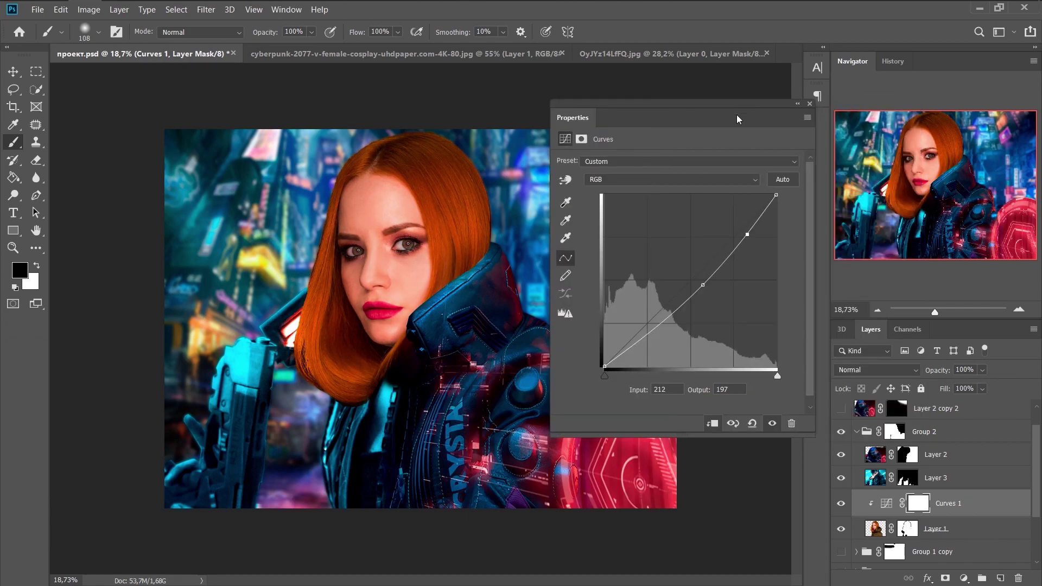
{"action": "left_click", "coordinate": [565, 220]}
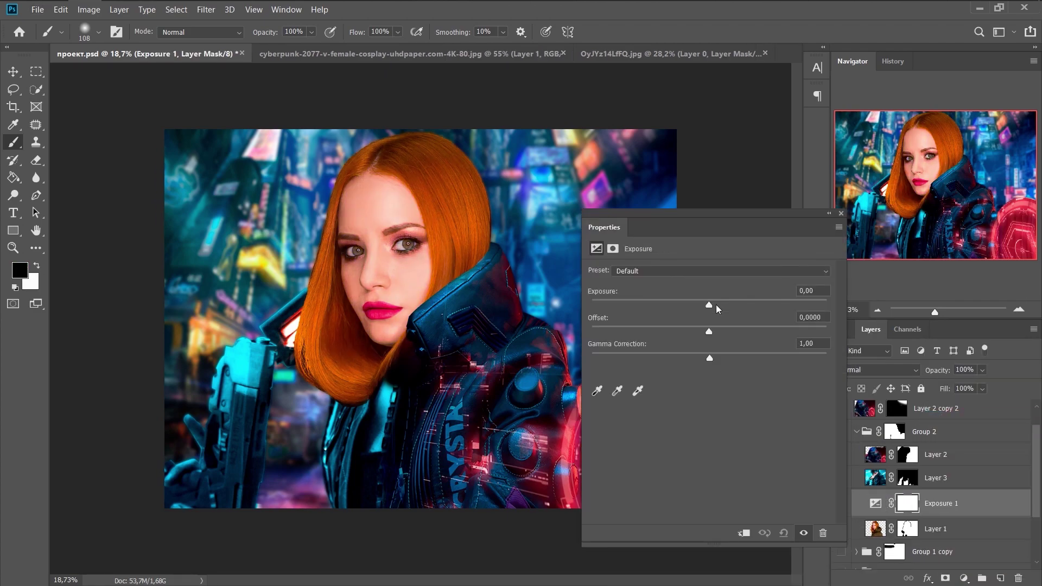
{"action": "mouse_move", "coordinate": [709, 304]}
{"action": "left_mouse_down"}
{"action": "mouse_move", "coordinate": [707, 331]}
{"action": "mouse_move", "coordinate": [745, 359]}
{"action": "mouse_move", "coordinate": [708, 353]}
{"action": "left_mouse_up"}
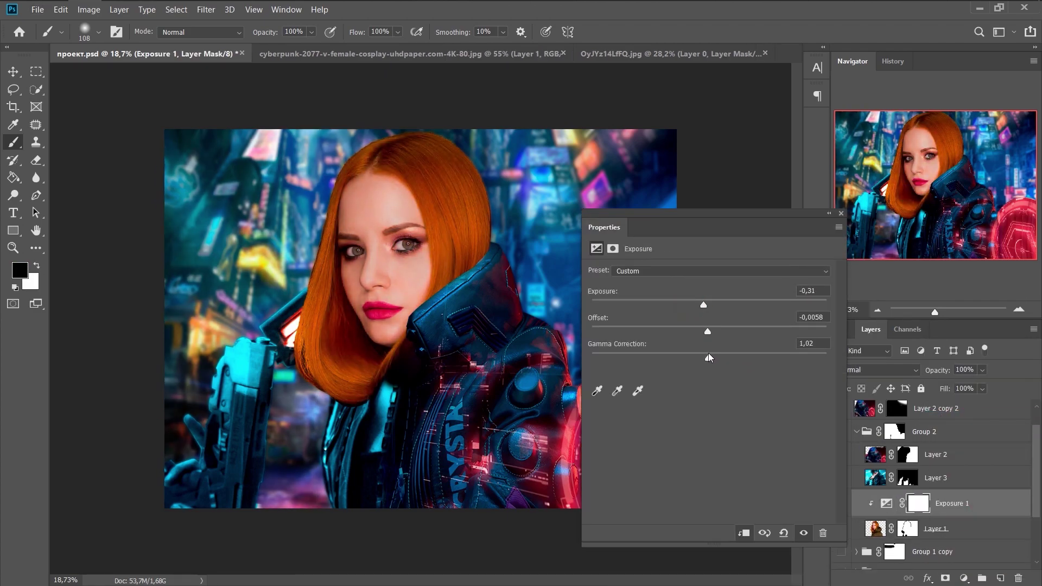
{"action": "scroll", "coordinate": [420, 333], "scroll_direction": "down", "scroll_amount": 1}
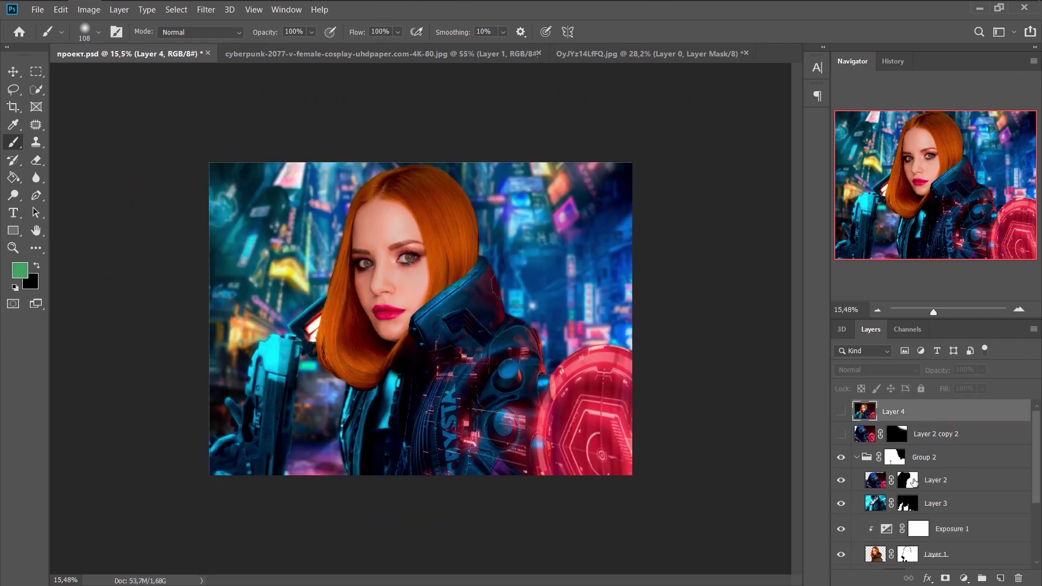
- Add a Color Lookup adjustment to the composite and cycle through its 3DLUT files
{"action": "left_click", "coordinate": [965, 579]}
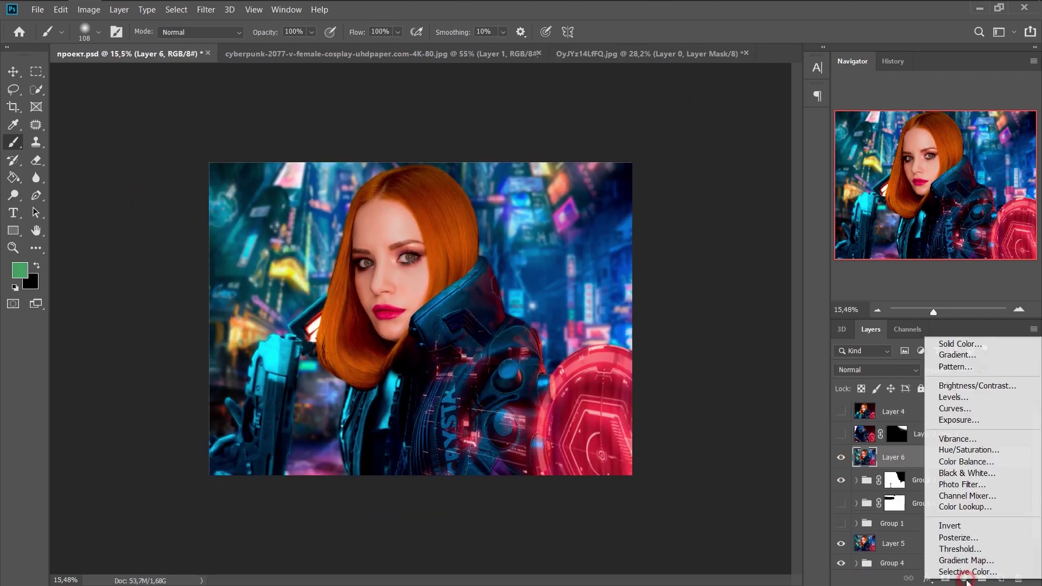
{"action": "left_click", "coordinate": [965, 506]}
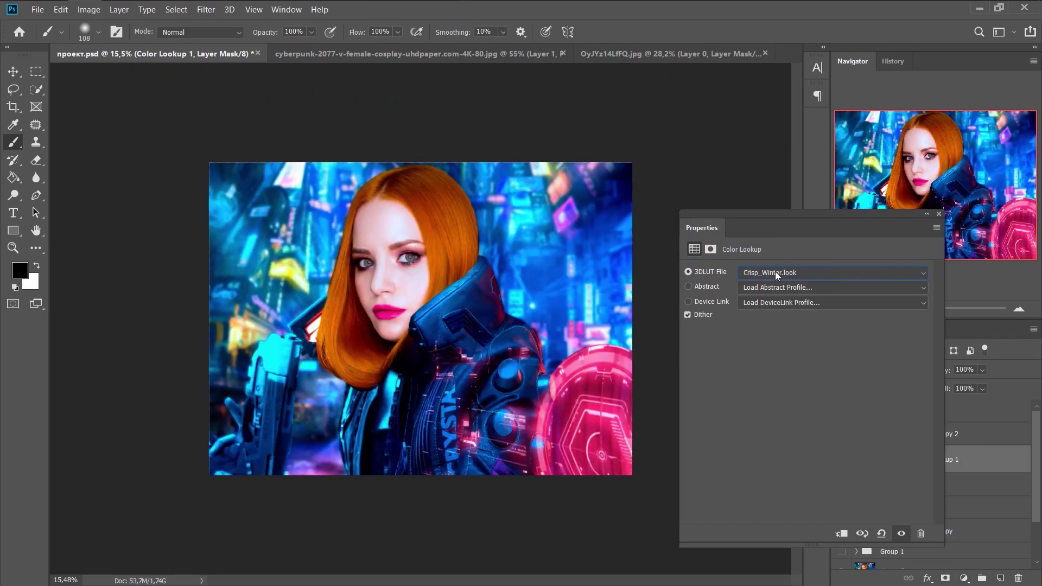
{"action": "scroll", "coordinate": [775, 271], "scroll_direction": "down", "scroll_amount": 4}
{"action": "scroll", "coordinate": [775, 271], "scroll_direction": "down", "scroll_amount": 5}
{"action": "scroll", "coordinate": [775, 271], "scroll_direction": "down", "scroll_amount": 2}
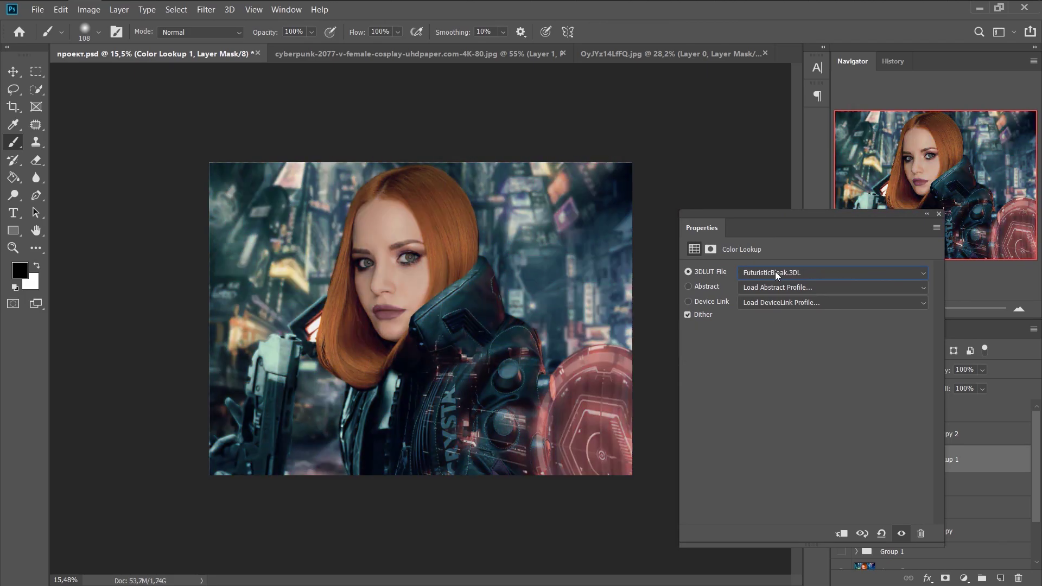
{"action": "scroll", "coordinate": [774, 272], "scroll_direction": "down", "scroll_amount": 1}
{"action": "scroll", "coordinate": [775, 272], "scroll_direction": "down", "scroll_amount": 1}
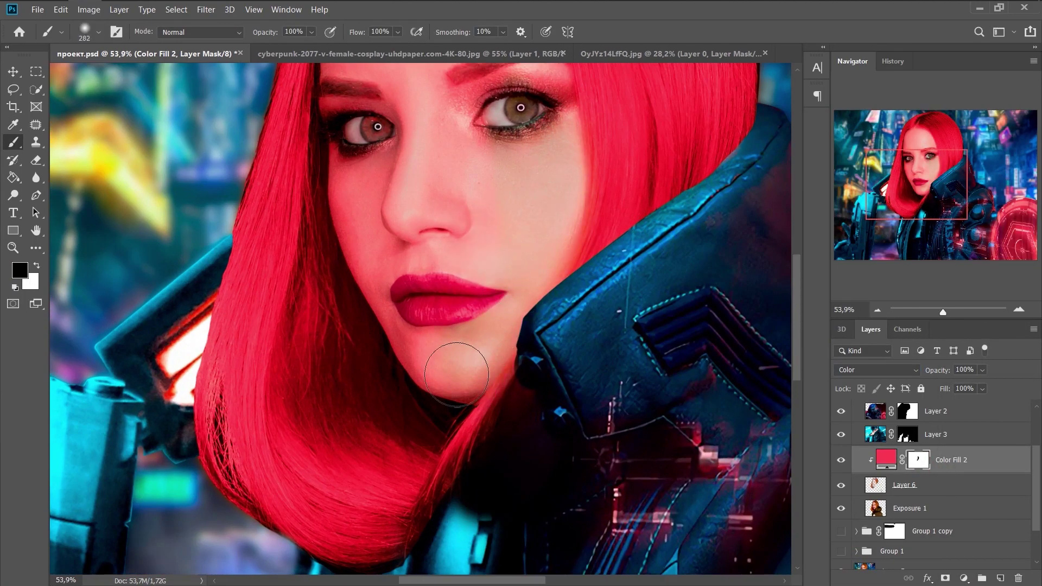
- Navigate the view toward the eyebrow and forehead for the implant line
{"action": "scroll", "coordinate": [456, 374], "scroll_direction": "up", "scroll_amount": 2}
{"action": "scroll", "coordinate": [338, 326], "scroll_direction": "up", "scroll_amount": 2}
{"action": "scroll", "coordinate": [453, 221], "scroll_direction": "down", "scroll_amount": 5}
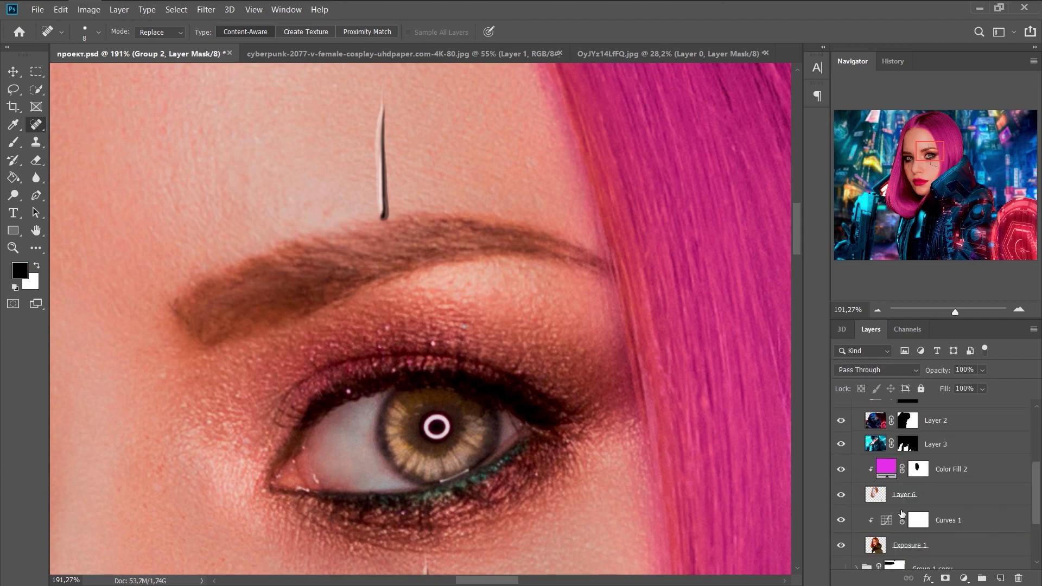
- Pick the Patch tool, create Layer 7 for implant lines, and resize the brush near the eyebrow
{"action": "right_click", "coordinate": [38, 129]}
{"action": "left_click", "coordinate": [92, 150]}
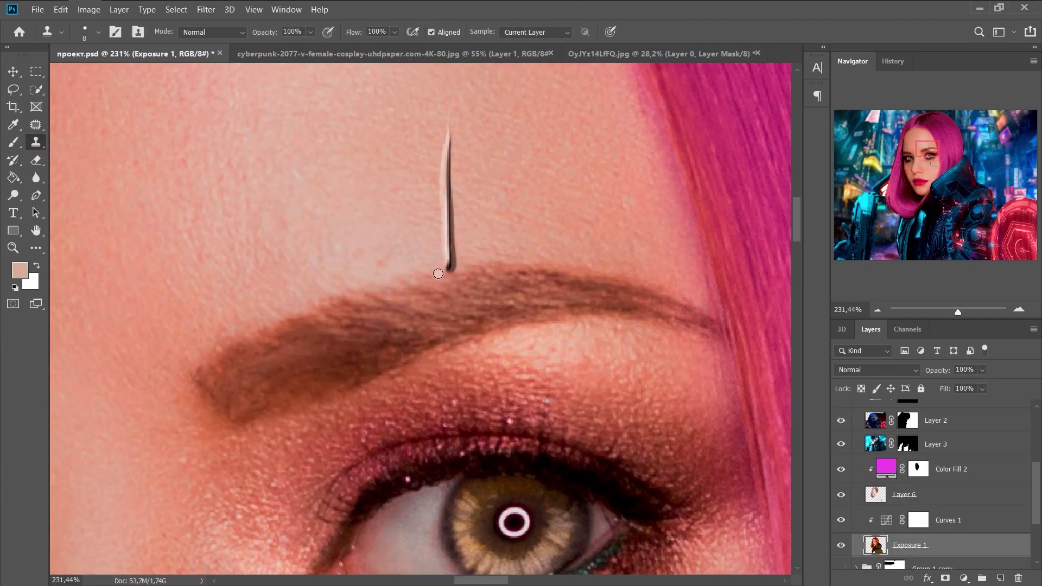
{"action": "key", "text": "alt+]"}
{"action": "key", "text": "alt+]"}
{"action": "key", "text": "alt+]"}
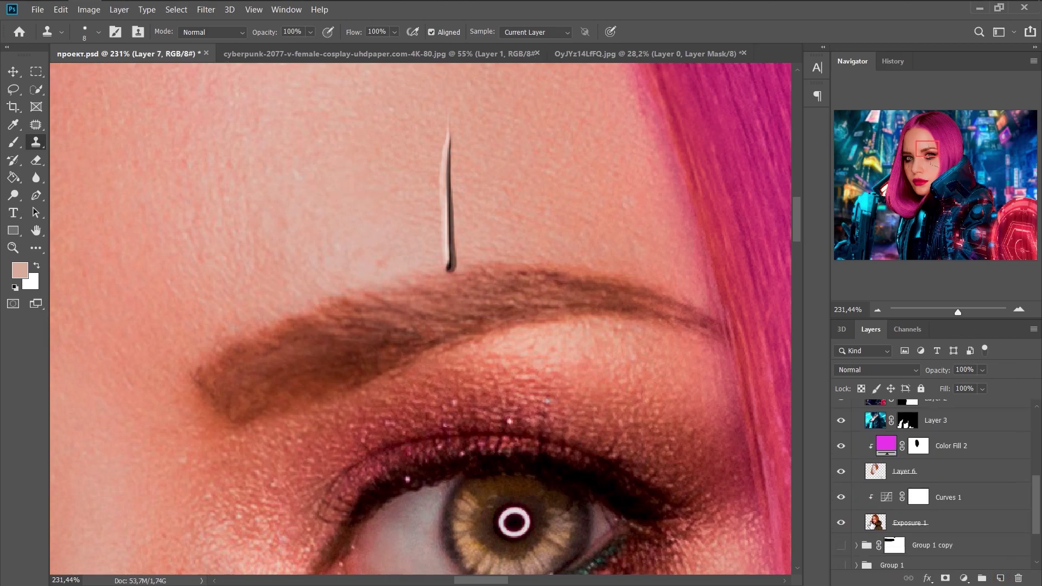
{"action": "key", "text": "alt+]"}
{"action": "scroll", "coordinate": [489, 319], "scroll_direction": "up", "scroll_amount": 4}
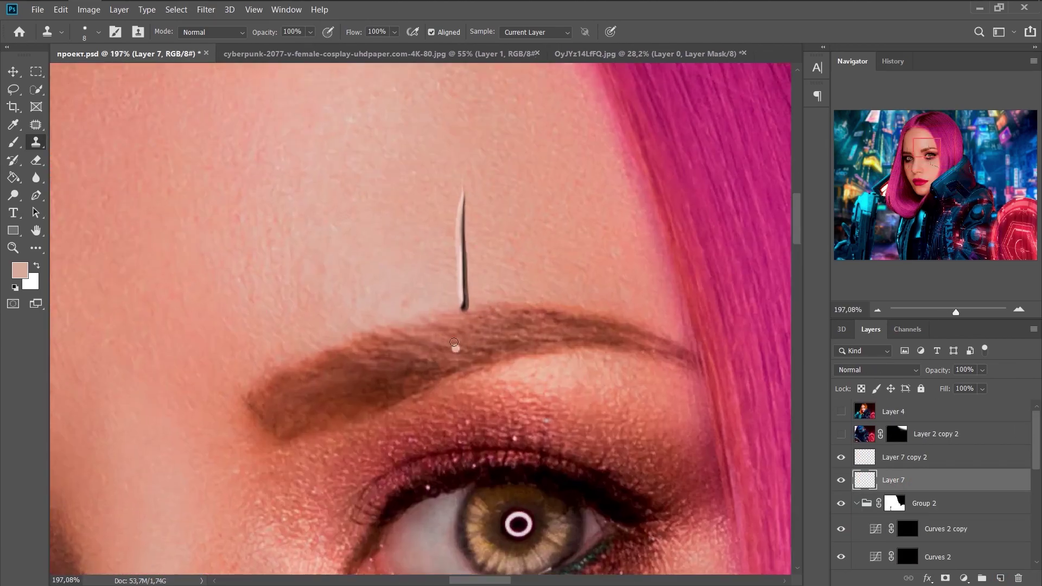
{"action": "right_click", "coordinate": [456, 313]}
{"action": "left_click_drag", "start_coordinate": [521, 351], "coordinate": [530, 350]}
{"action": "key", "text": "Return"}
{"action": "scroll", "coordinate": [628, 303], "scroll_direction": "down", "scroll_amount": 1}
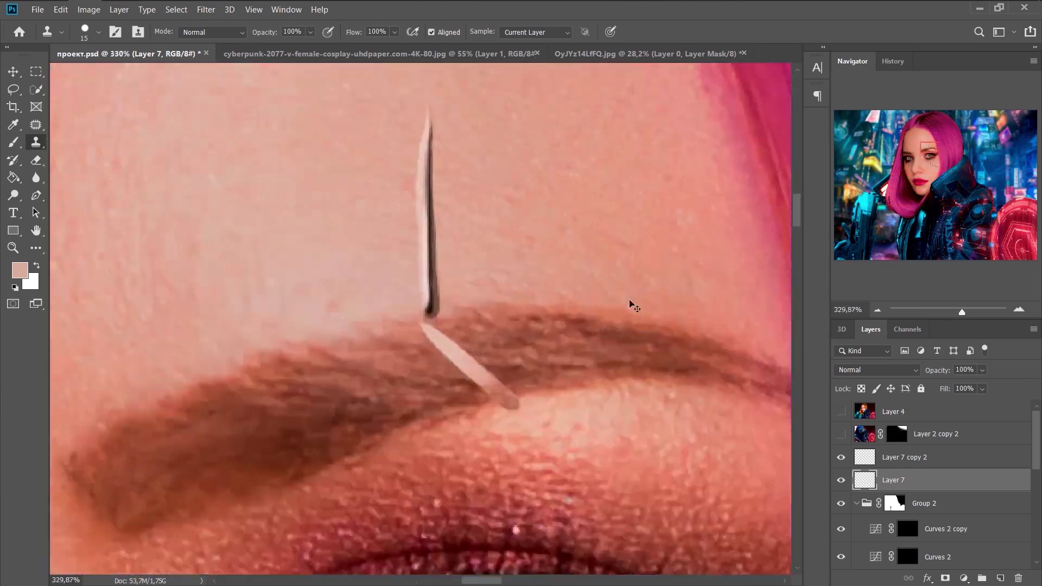
- Redraw a smoother pale implant line across the eyebrow, then mask Layer 7 and zoom out
{"action": "key", "text": "ctrl+z"}
{"action": "left_click_drag", "start_coordinate": [424, 319], "coordinate": [518, 401]}
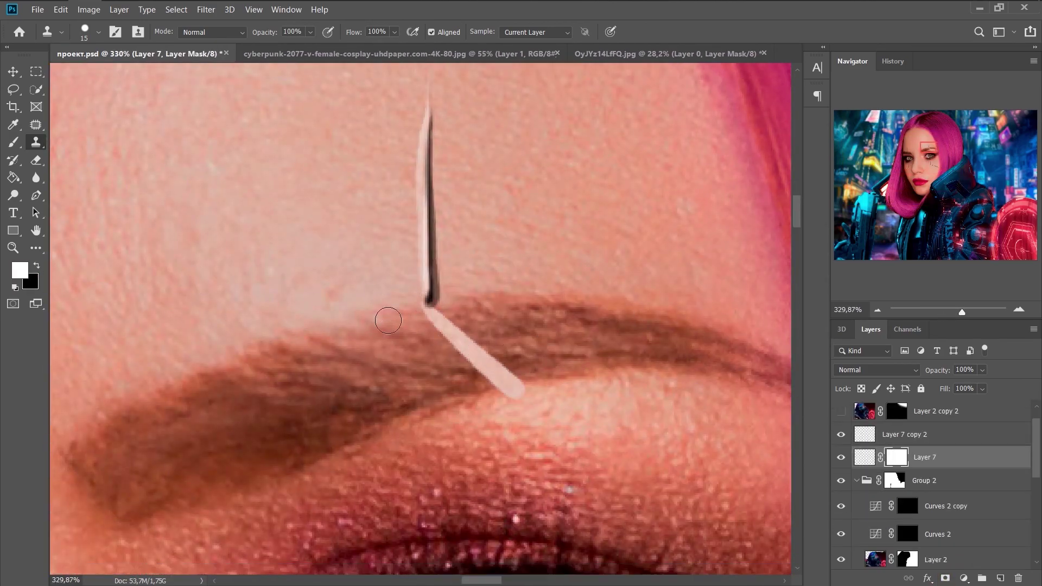
{"action": "key", "text": "b"}
{"action": "scroll", "coordinate": [504, 265], "scroll_direction": "up", "scroll_amount": 2}
{"action": "right_click", "coordinate": [488, 315]}
{"action": "key", "text": "Escape"}
{"action": "key", "text": "ctrl+0"}
- Save, stamp all visible layers into one, and try then cancel a cooler Camera Raw temperature
{"action": "key", "text": "ctrl+s"}
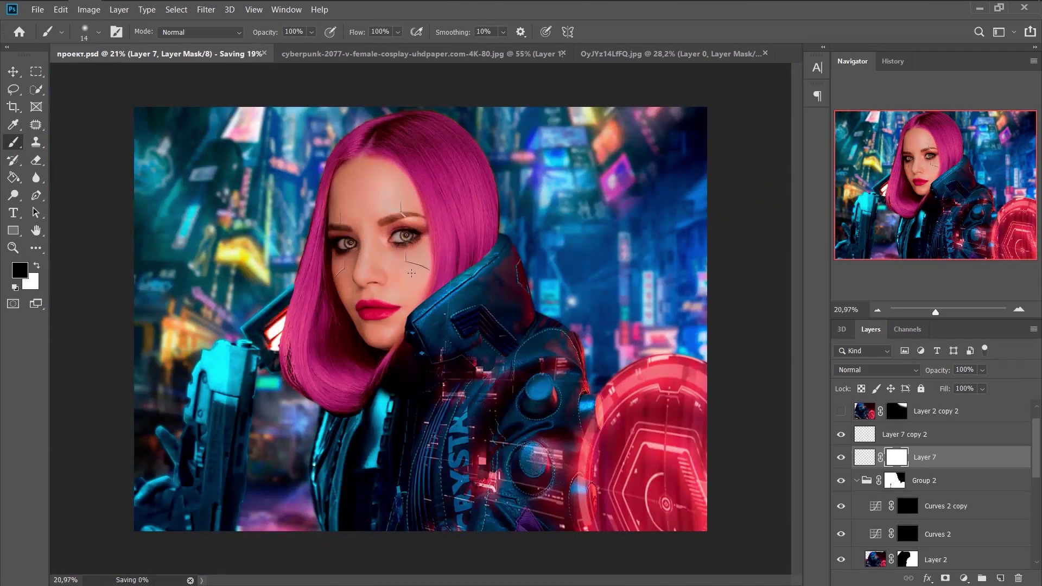
{"action": "key", "text": "ctrl+shift+alt+e"}
{"action": "key", "text": "ctrl+shift+a"}
{"action": "left_click_drag", "start_coordinate": [792, 212], "coordinate": [783, 212]}
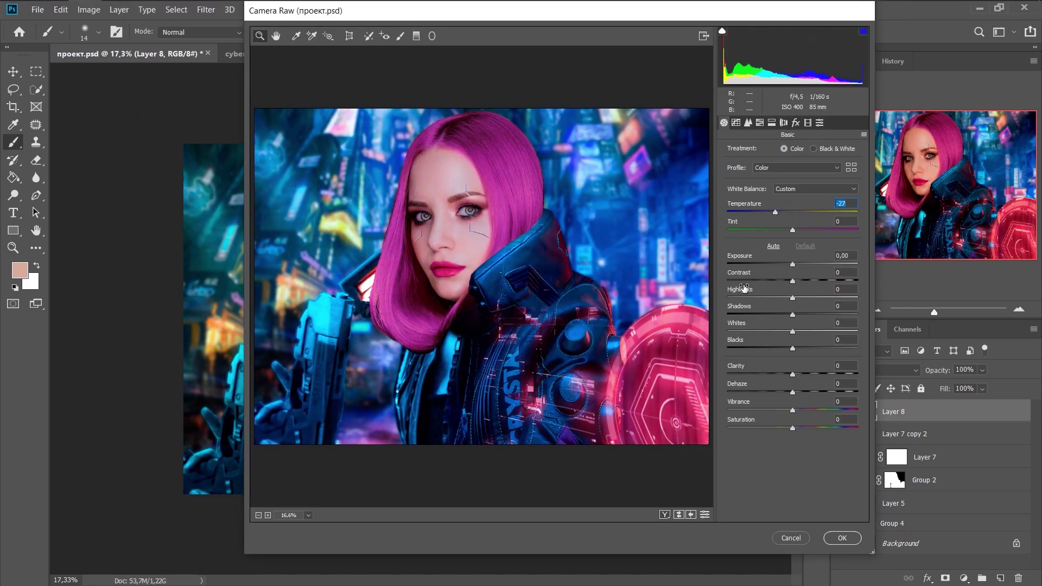
{"action": "left_click", "coordinate": [790, 539]}
- Remove the merged copy and sample the gun's cyan as the paint colour
{"action": "key", "text": "ctrl+z"}
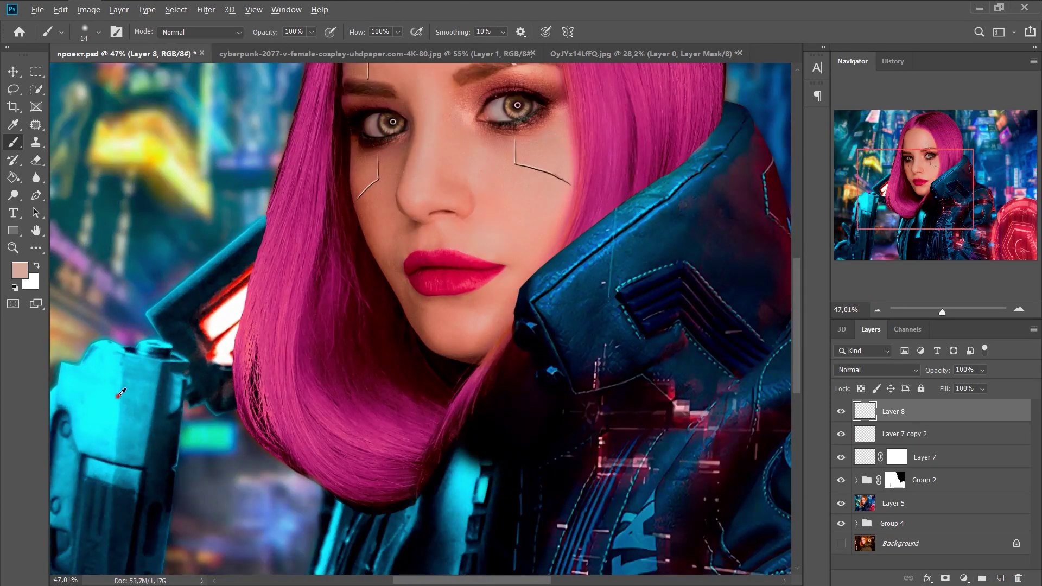
{"action": "left_click", "coordinate": [121, 393], "text": "alt"}
{"action": "right_click", "coordinate": [347, 211]}
- Paint thin cyan lines on Layer 8 with the resized brush, then add Layer 9 above
{"action": "key", "text": "Return"}
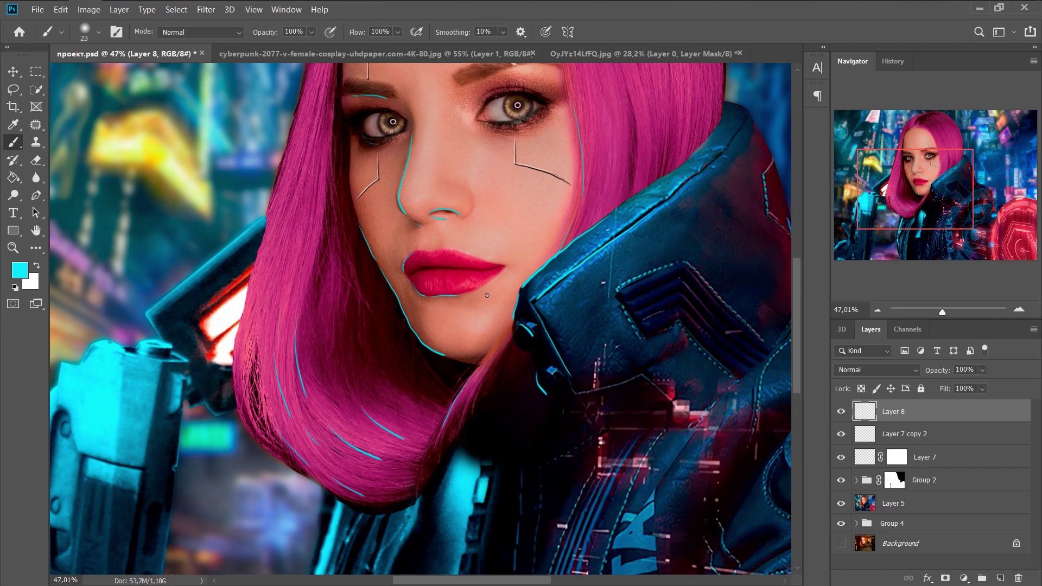
{"action": "scroll", "coordinate": [257, 403], "scroll_direction": "down", "scroll_amount": 3}
{"action": "scroll", "coordinate": [412, 206], "scroll_direction": "up", "scroll_amount": 2}
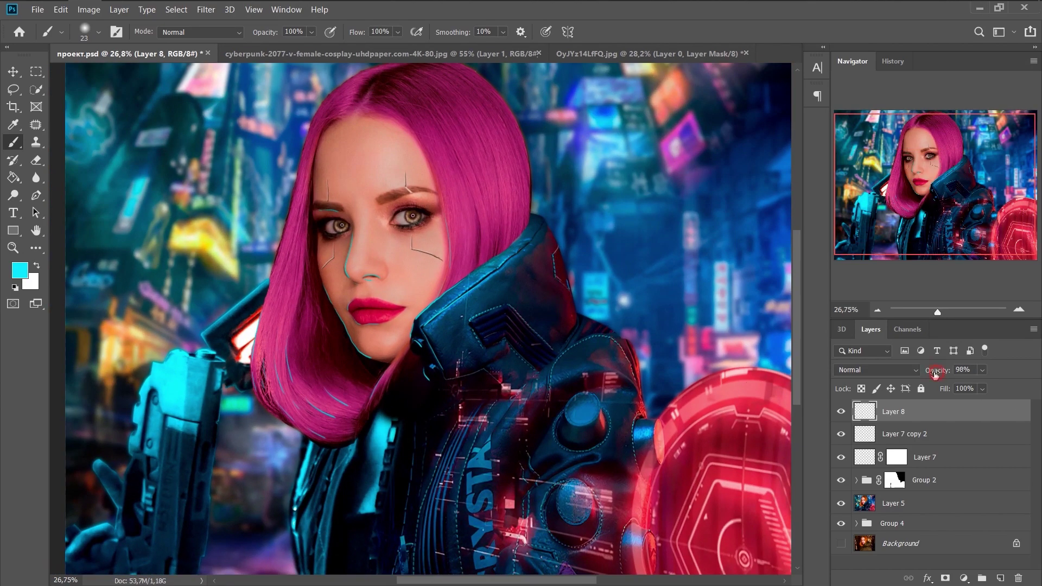
{"action": "key", "text": "ctrl+shift+alt+n"}
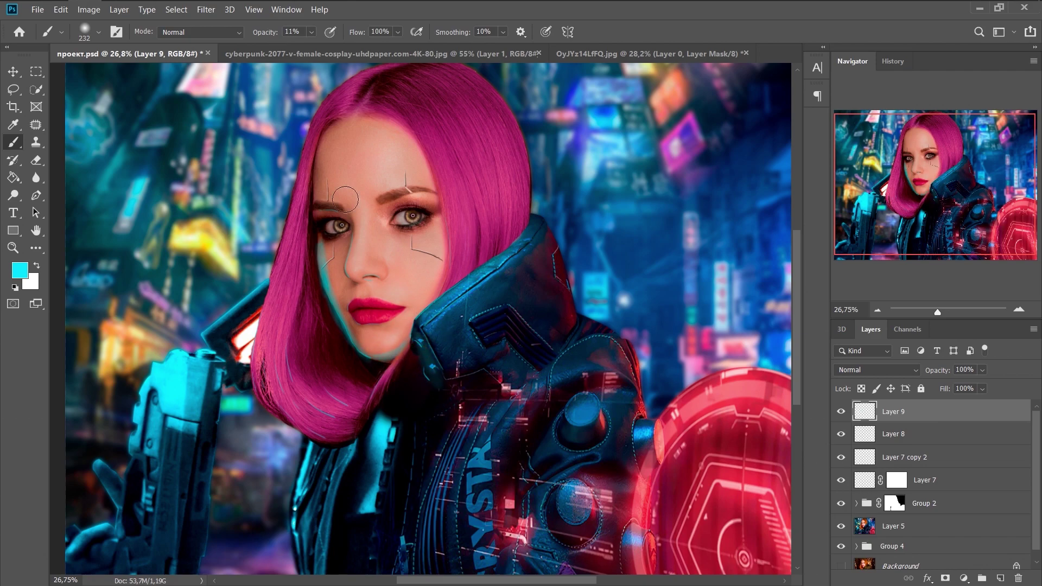
- Resize the brush and paint on a new Layer 9 mask to hide part of the cyan wash
{"action": "key", "text": "bracketright"}
{"action": "key", "text": "bracketright"}
{"action": "key", "text": "bracketright"}
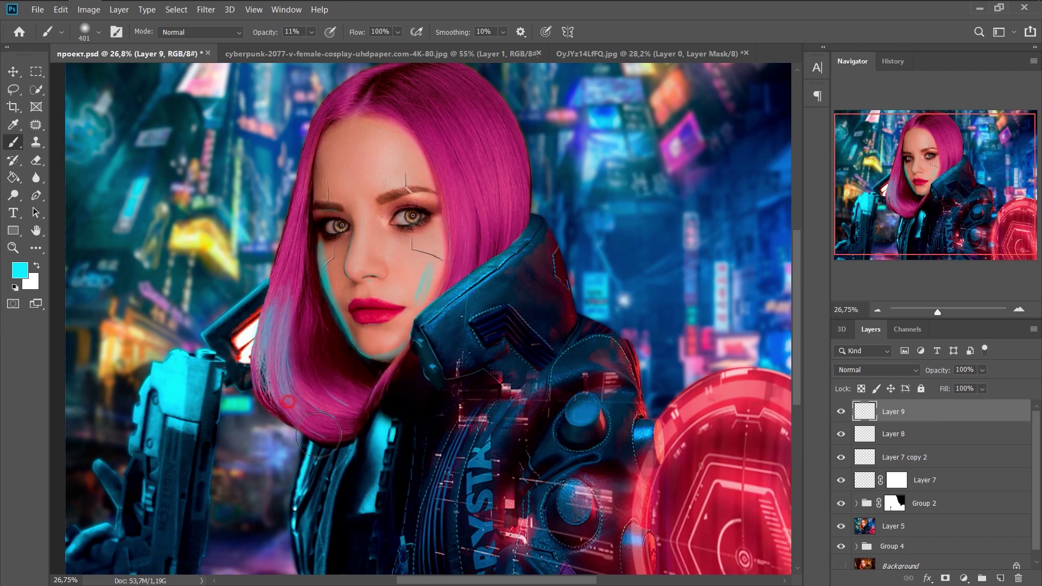
{"action": "right_click", "coordinate": [377, 339]}
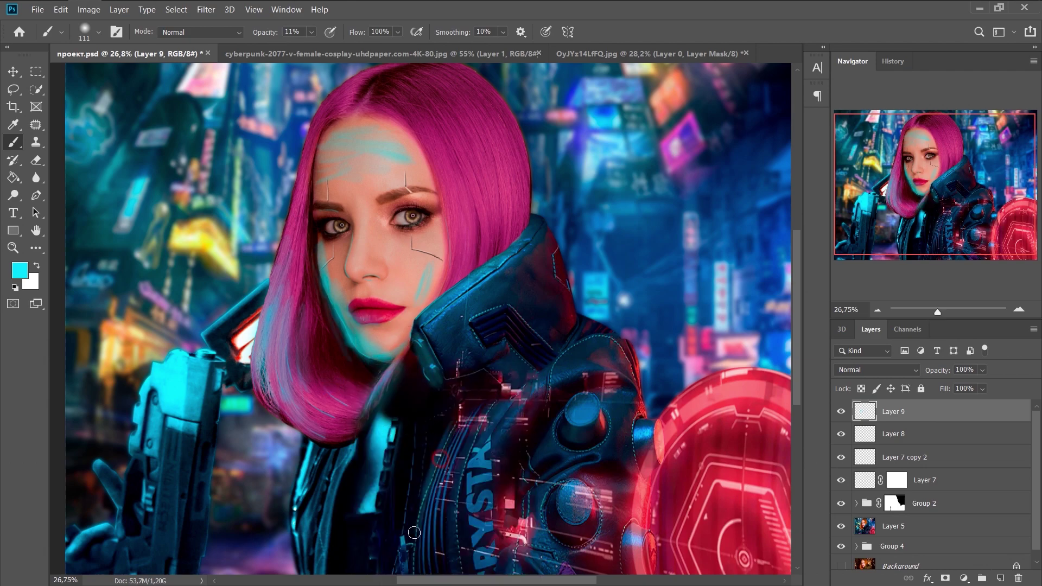
{"action": "key", "text": "0"}
{"action": "key", "text": "5"}
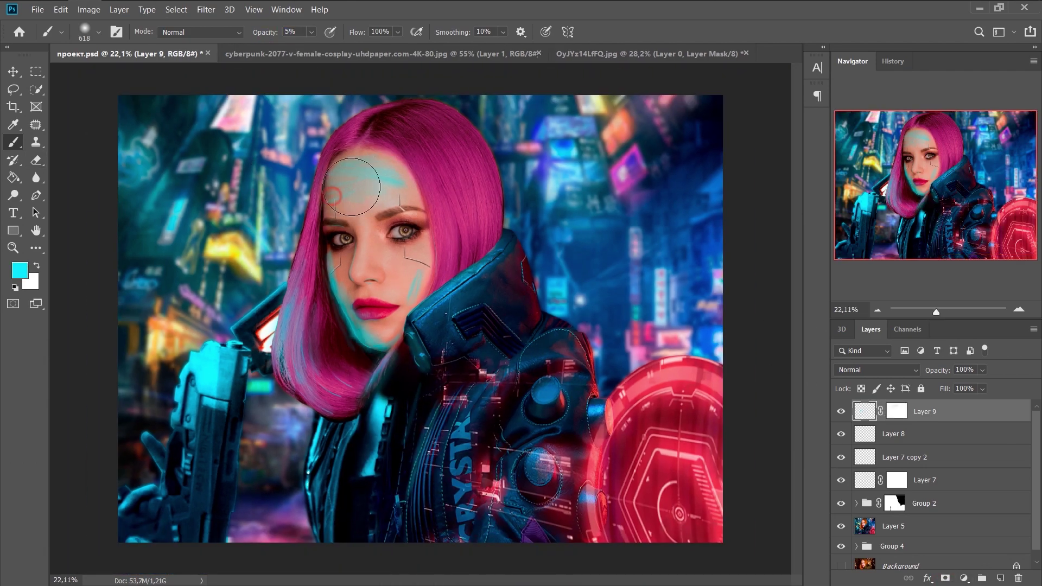
{"action": "left_click_drag", "start_coordinate": [437, 262], "coordinate": [409, 378]}
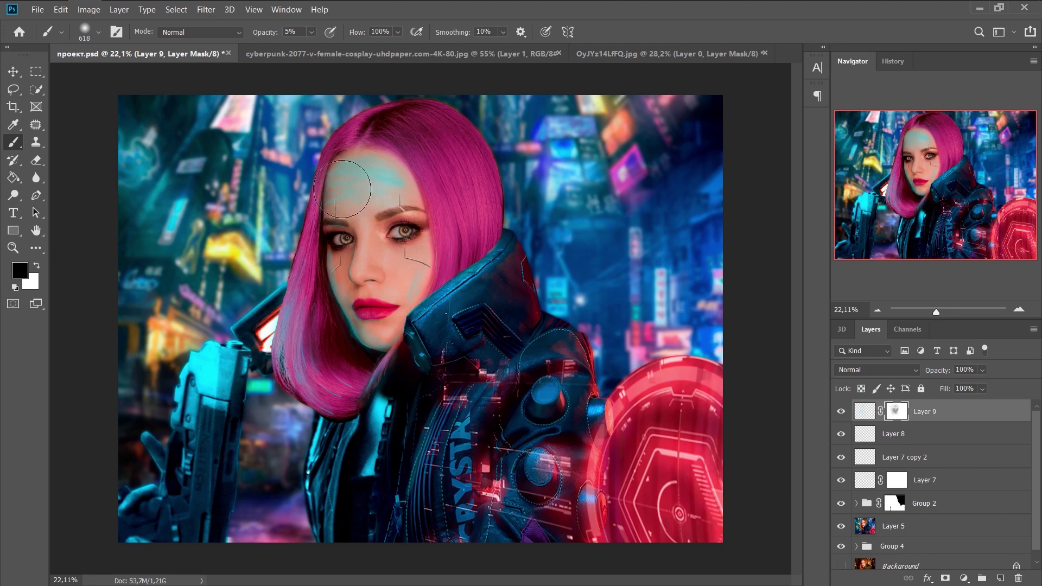
- Delete Layer 9's mask and erase the cyan wash from the forehead instead
{"action": "left_click", "coordinate": [864, 411]}
{"action": "key", "text": "2"}
{"action": "key", "text": "8"}
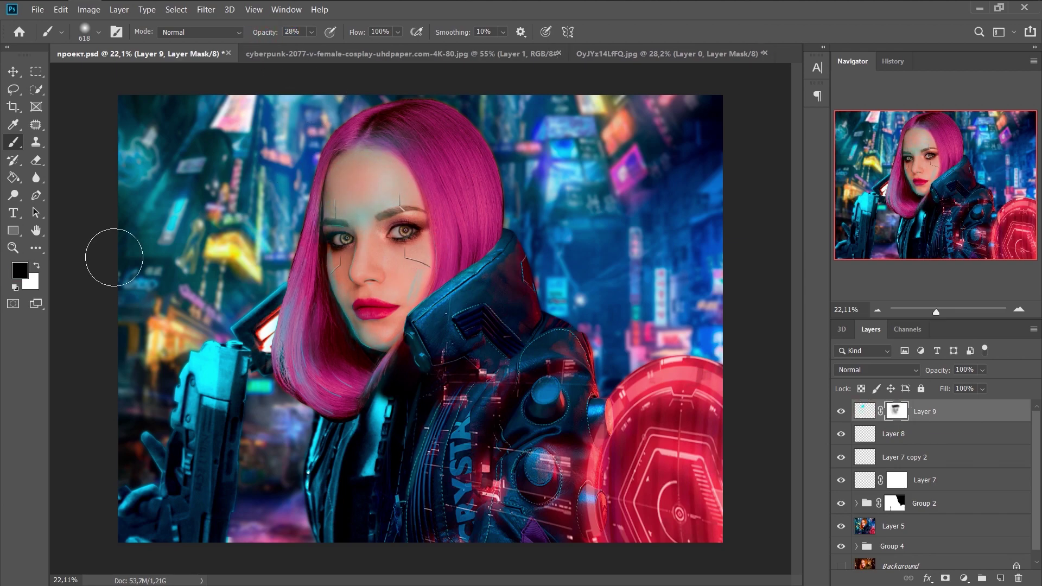
{"action": "right_click", "coordinate": [896, 411]}
{"action": "left_click", "coordinate": [929, 426]}
{"action": "key", "text": "e"}
{"action": "left_click_drag", "start_coordinate": [413, 163], "coordinate": [320, 187]}
- Undo back to the masked Layer 9 and return to the Brush for soft mask painting
{"action": "key", "text": "b"}
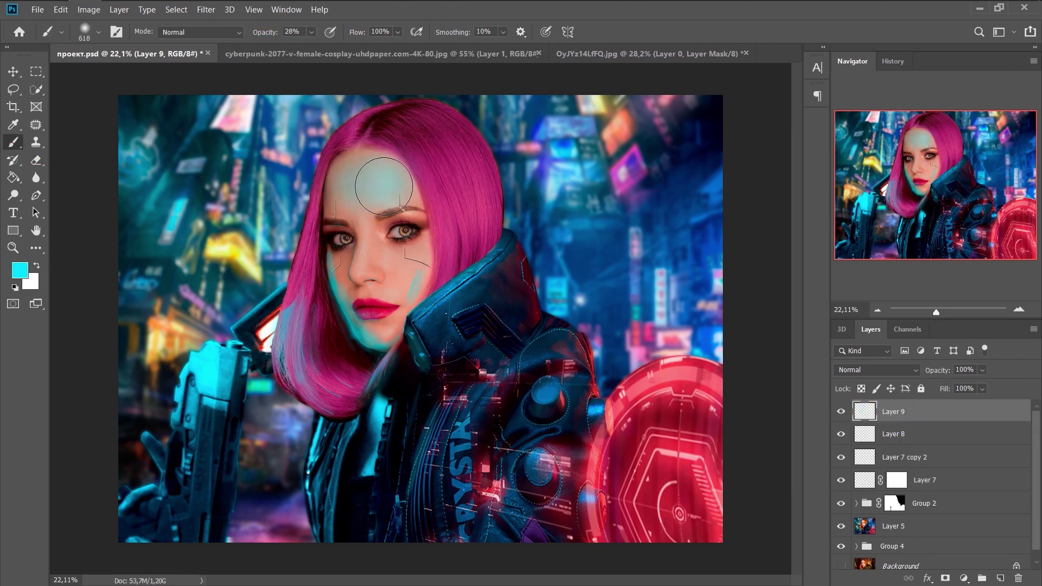
{"action": "key", "text": "ctrl+z"}
{"action": "key", "text": "ctrl+z"}
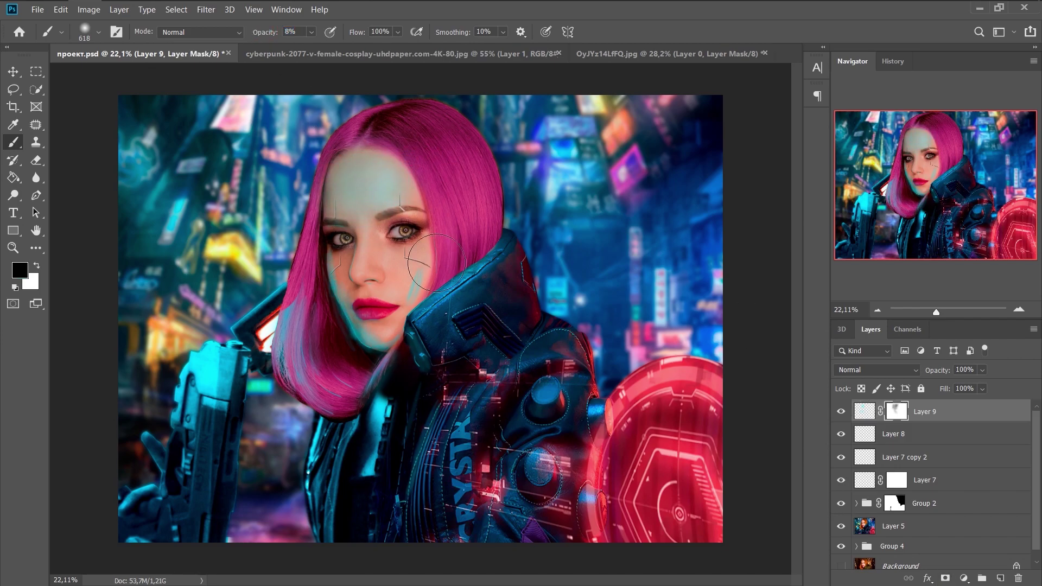
{"action": "key", "text": "e"}
{"action": "scroll", "coordinate": [298, 244], "scroll_direction": "up", "scroll_amount": 2}
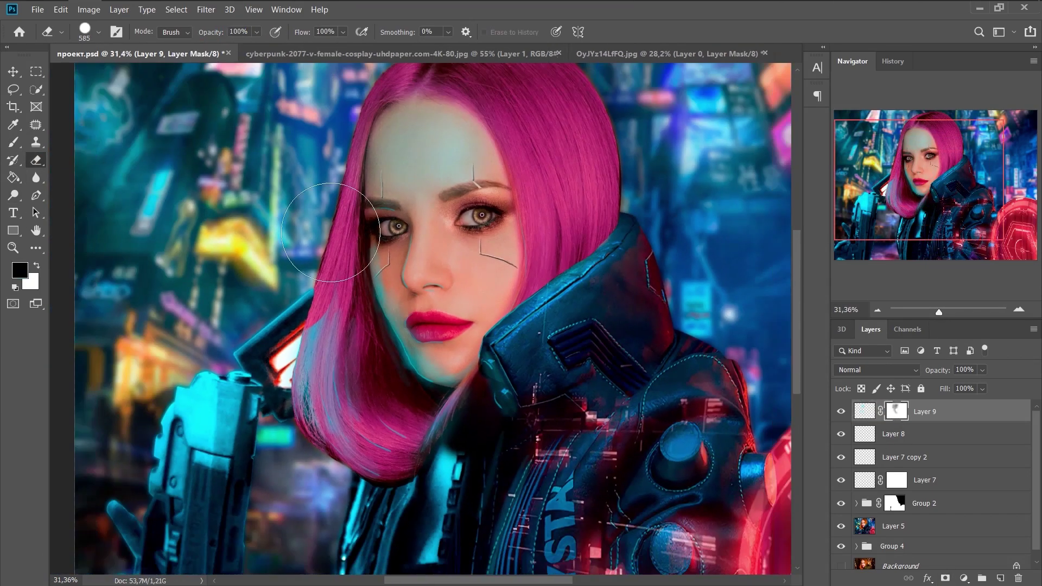
{"action": "key", "text": "b"}
{"action": "scroll", "coordinate": [395, 382], "scroll_direction": "up", "scroll_amount": 2}
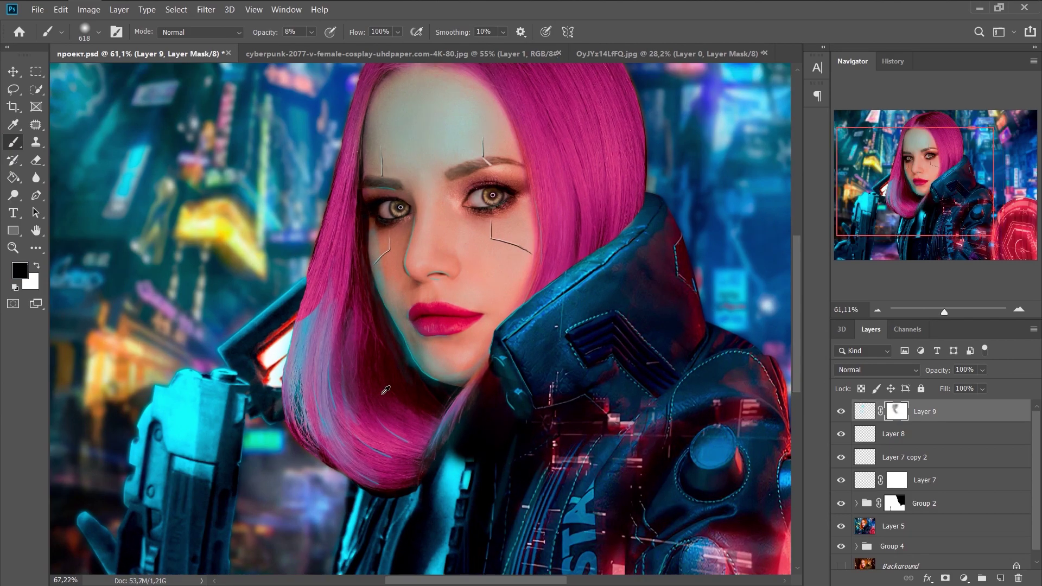
{"action": "scroll", "coordinate": [395, 382], "scroll_direction": "up", "scroll_amount": 6}
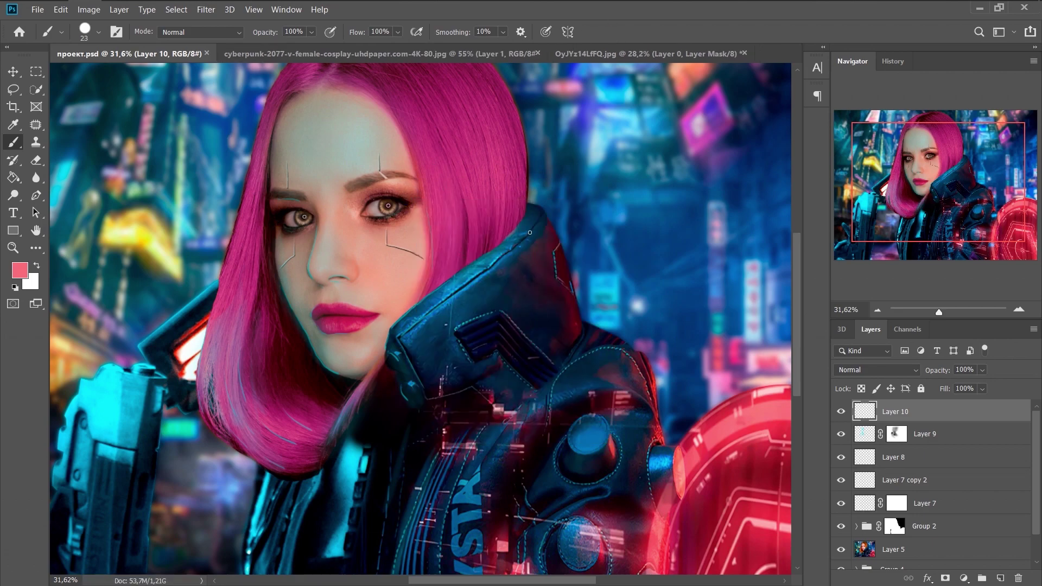
- Paint pink collar rim light with a large soft brush, then stamp visible layers into Layer 12
{"action": "left_click_drag", "start_coordinate": [469, 289], "coordinate": [419, 323]}
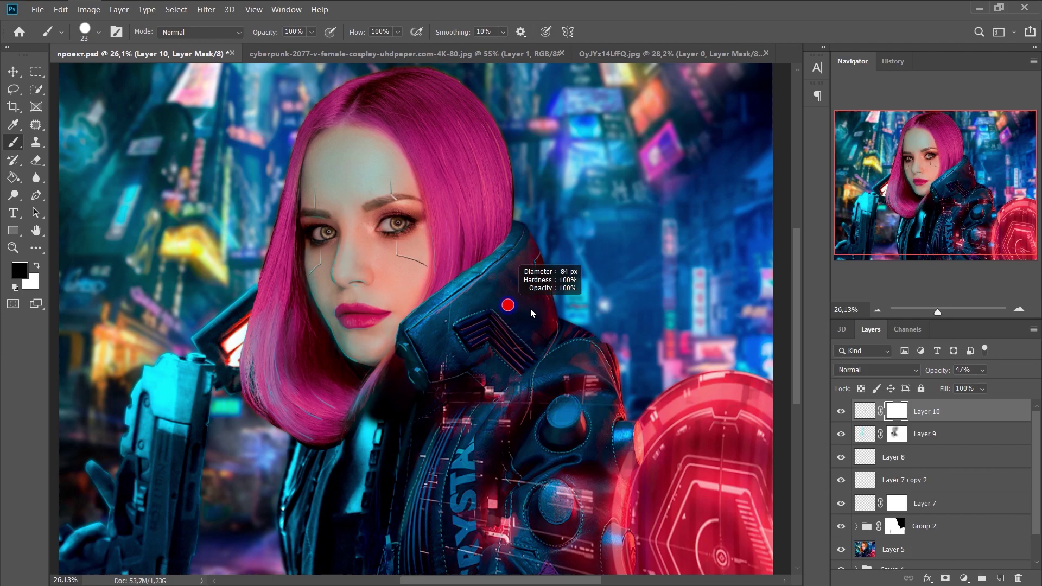
{"action": "left_click_drag", "start_coordinate": [531, 313], "coordinate": [828, 419]}
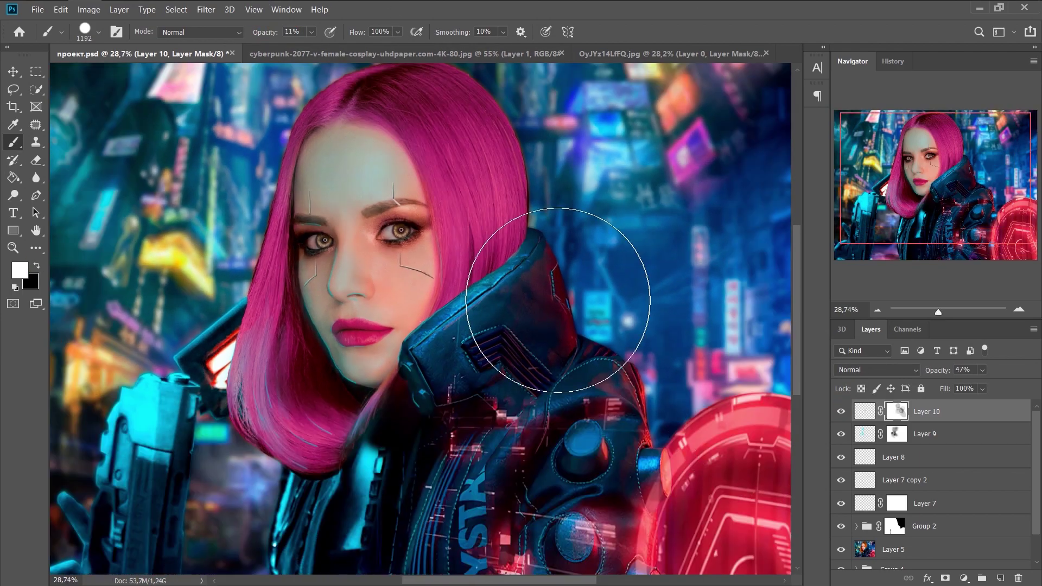
{"action": "right_click", "coordinate": [534, 319]}
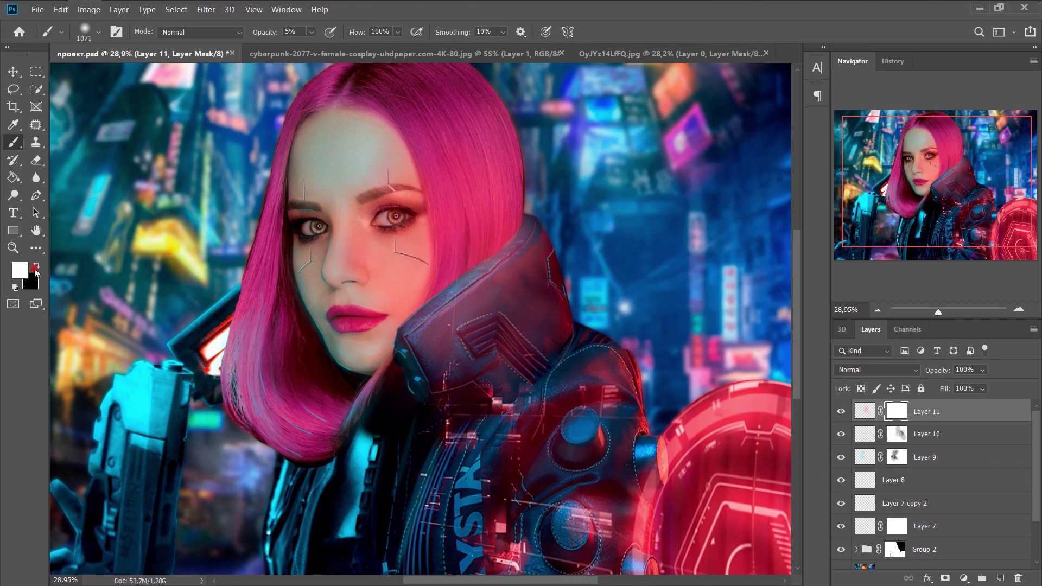
{"action": "left_click", "coordinate": [840, 413]}
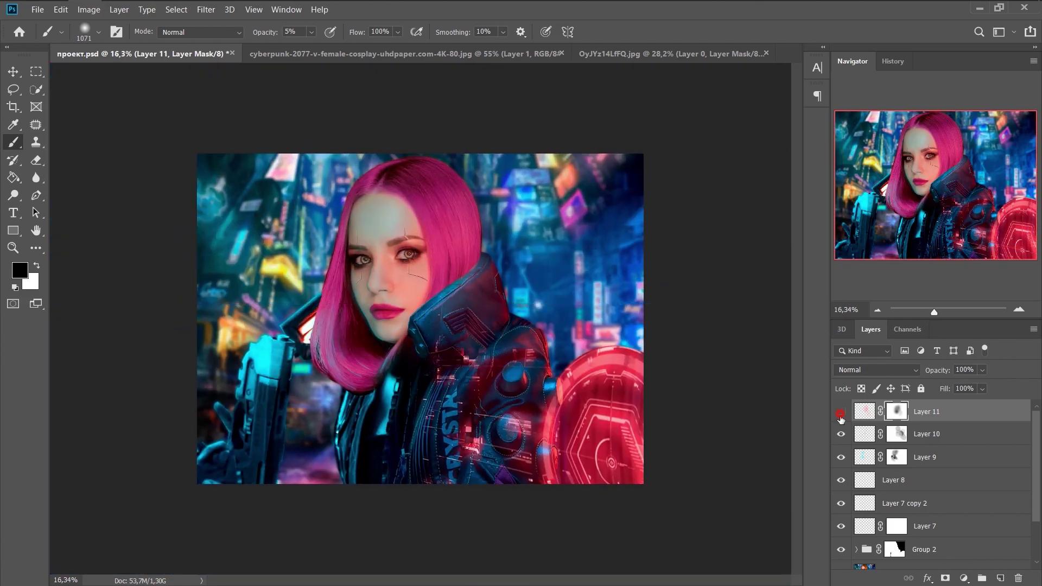
{"action": "key", "text": "ctrl+shift+alt+e"}
- In Camera Raw, cool the temperature, lower exposure, and raise contrast, highlights, clarity and vibrance
{"action": "left_click", "coordinate": [206, 9]}
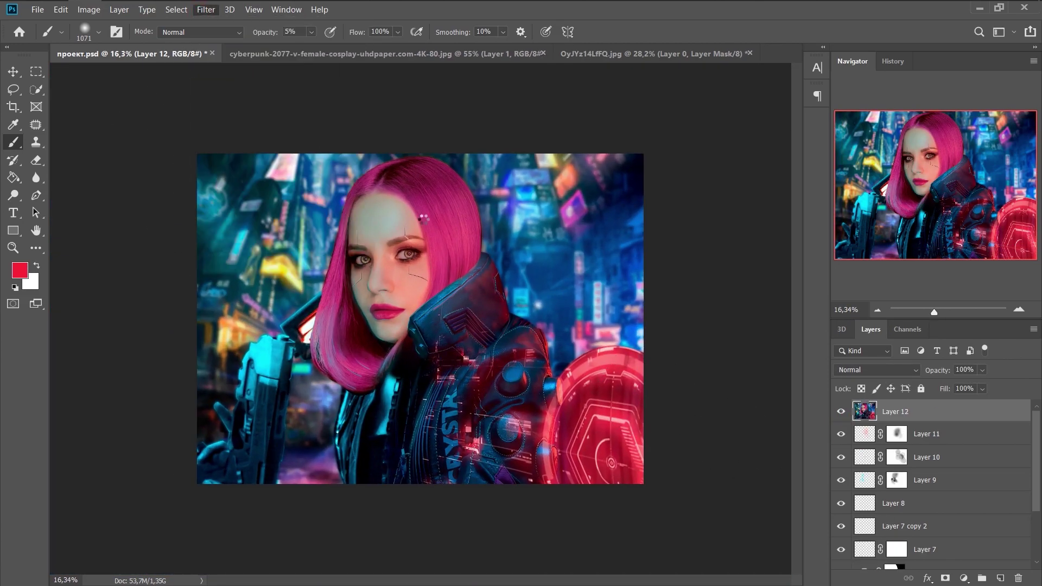
{"action": "left_click", "coordinate": [234, 65]}
{"action": "left_click_drag", "start_coordinate": [792, 229], "coordinate": [824, 233]}
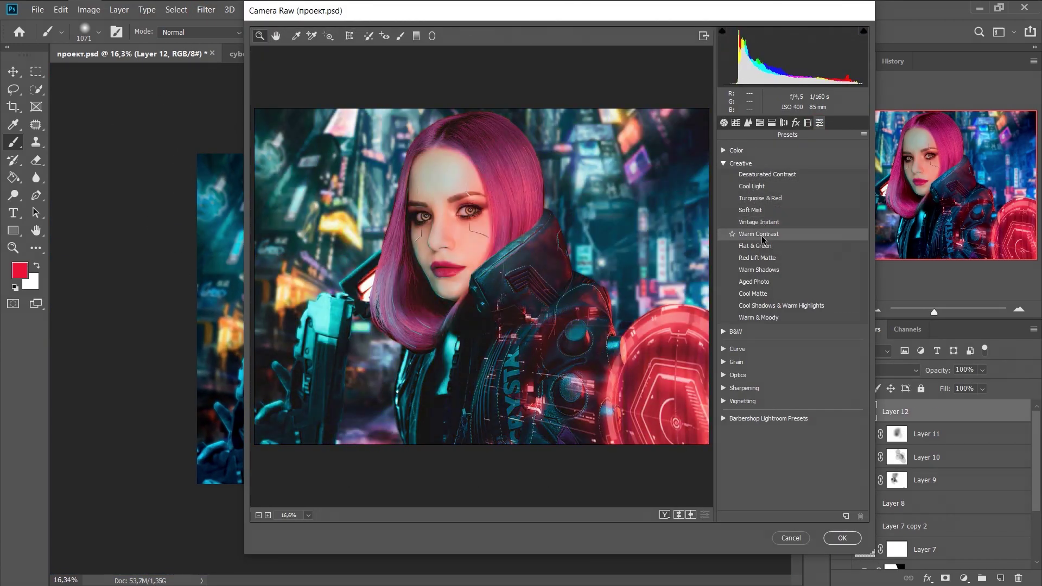
{"action": "left_click", "coordinate": [792, 264]}
{"action": "left_click_drag", "start_coordinate": [792, 264], "coordinate": [786, 264]}
{"action": "mouse_move", "coordinate": [792, 281]}
{"action": "left_mouse_down"}
{"action": "mouse_move", "coordinate": [803, 280]}
{"action": "mouse_move", "coordinate": [805, 297]}
{"action": "left_mouse_up"}
{"action": "left_click_drag", "start_coordinate": [792, 314], "coordinate": [813, 331]}
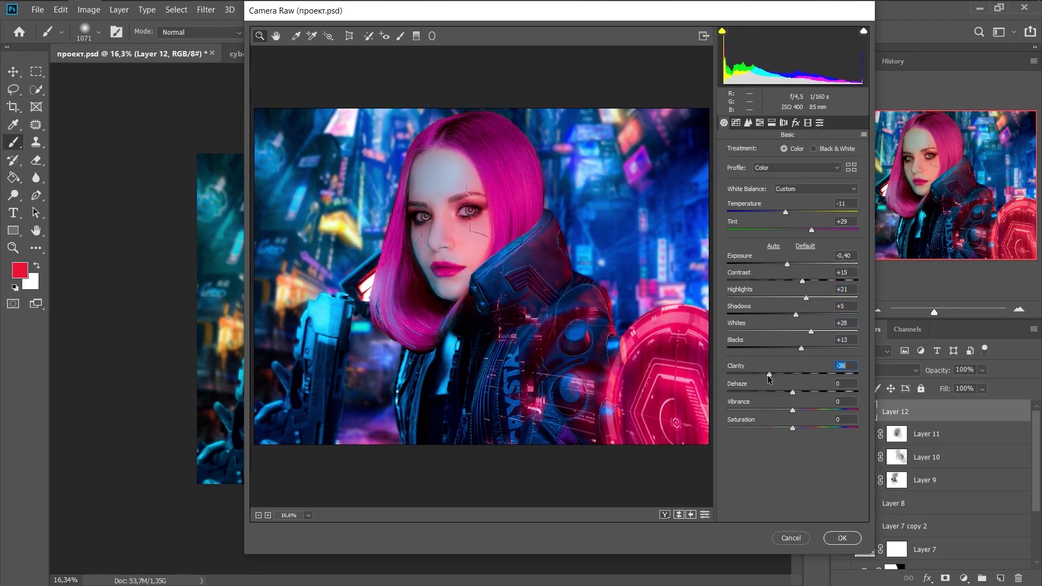
{"action": "mouse_move", "coordinate": [769, 373]}
{"action": "left_mouse_down"}
{"action": "mouse_move", "coordinate": [806, 374]}
{"action": "mouse_move", "coordinate": [778, 408]}
{"action": "mouse_move", "coordinate": [803, 428]}
{"action": "left_mouse_up"}
- Shape the tone curve: pull down highlights, lift lights and deepen shadows
{"action": "key", "text": "ctrl+alt+2"}
{"action": "mouse_move", "coordinate": [792, 326]}
{"action": "left_mouse_down"}
{"action": "mouse_move", "coordinate": [780, 326]}
{"action": "mouse_move", "coordinate": [791, 326]}
{"action": "left_mouse_up"}
{"action": "left_click_drag", "start_coordinate": [792, 343], "coordinate": [797, 343]}
{"action": "left_click_drag", "start_coordinate": [792, 360], "coordinate": [778, 360]}
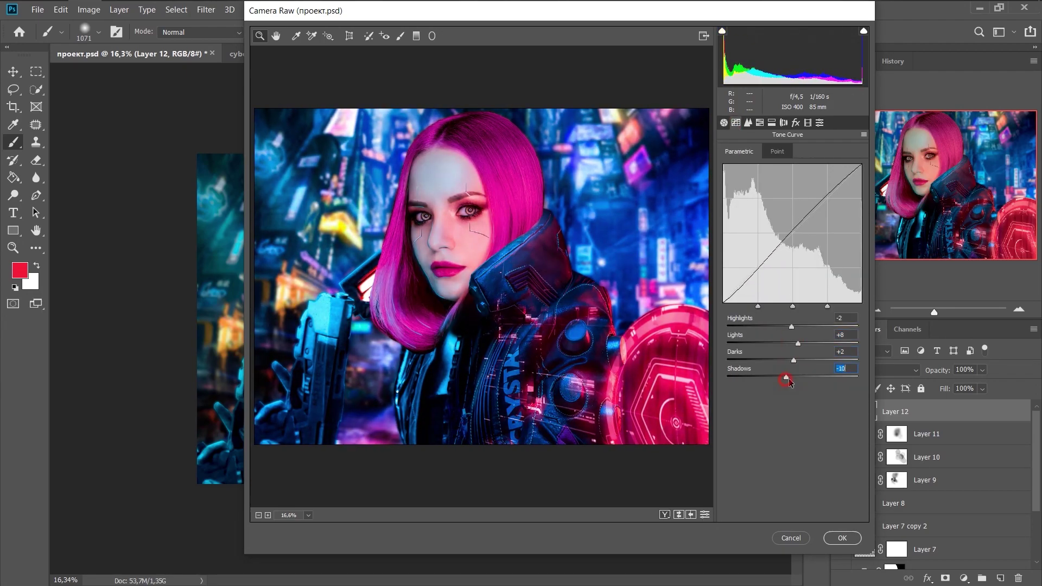
- Shift the aqua, blue, purple and magenta hues, easing aqua and blue back toward neutral
{"action": "key", "text": "ctrl+alt+3"}
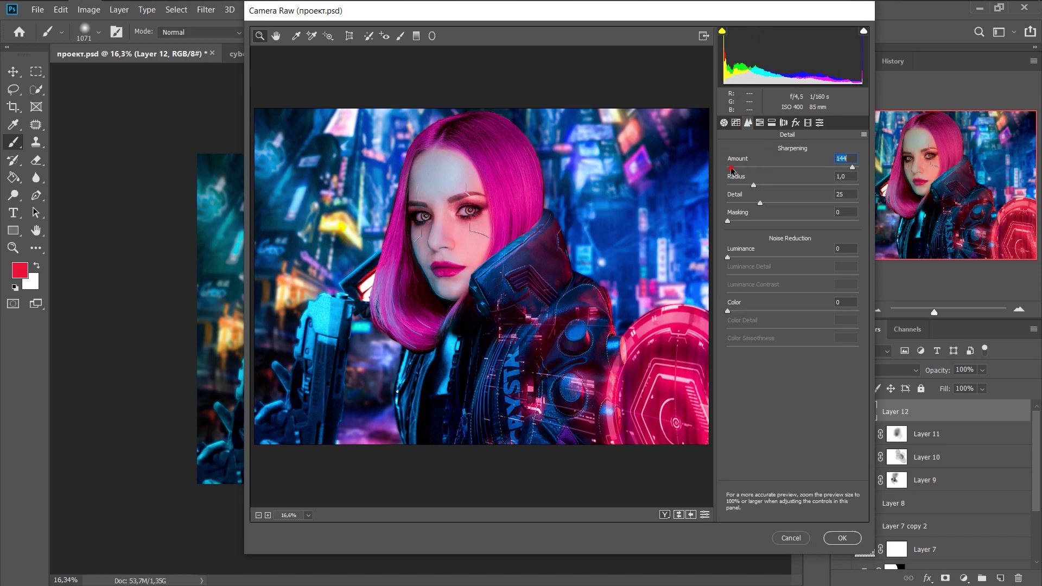
{"action": "key", "text": "ctrl+alt+4"}
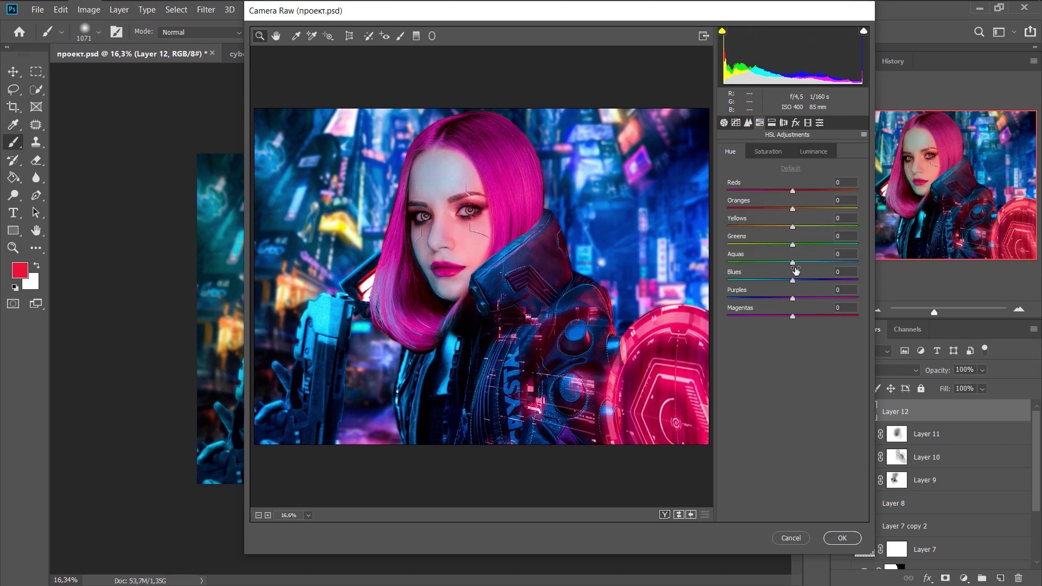
{"action": "mouse_move", "coordinate": [727, 263]}
{"action": "left_mouse_down"}
{"action": "mouse_move", "coordinate": [837, 262]}
{"action": "mouse_move", "coordinate": [801, 281]}
{"action": "mouse_move", "coordinate": [804, 317]}
{"action": "left_mouse_up"}
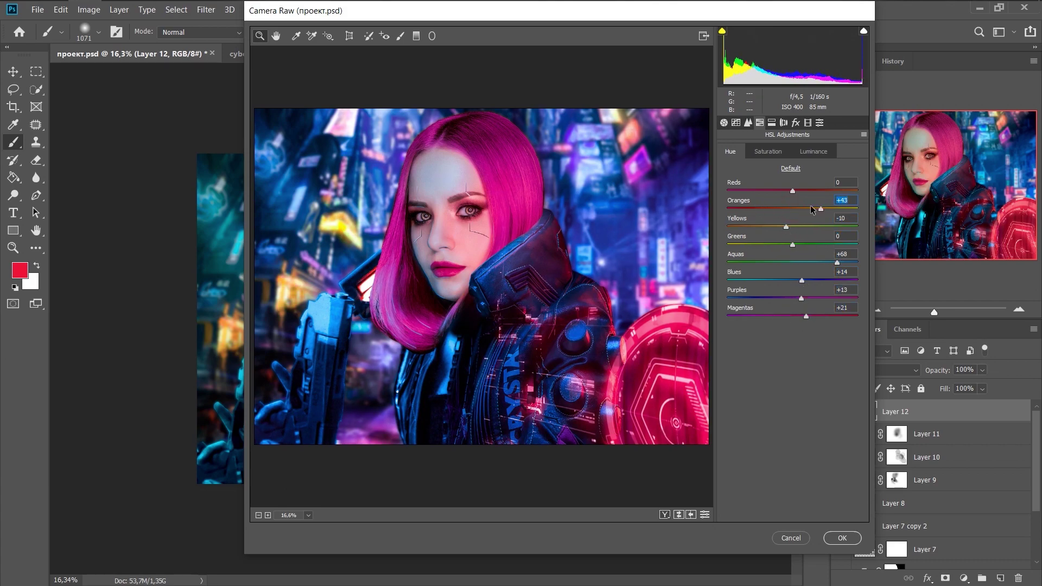
{"action": "mouse_move", "coordinate": [807, 259]}
{"action": "left_mouse_down"}
{"action": "mouse_move", "coordinate": [790, 263]}
{"action": "mouse_move", "coordinate": [790, 280]}
{"action": "left_mouse_up"}
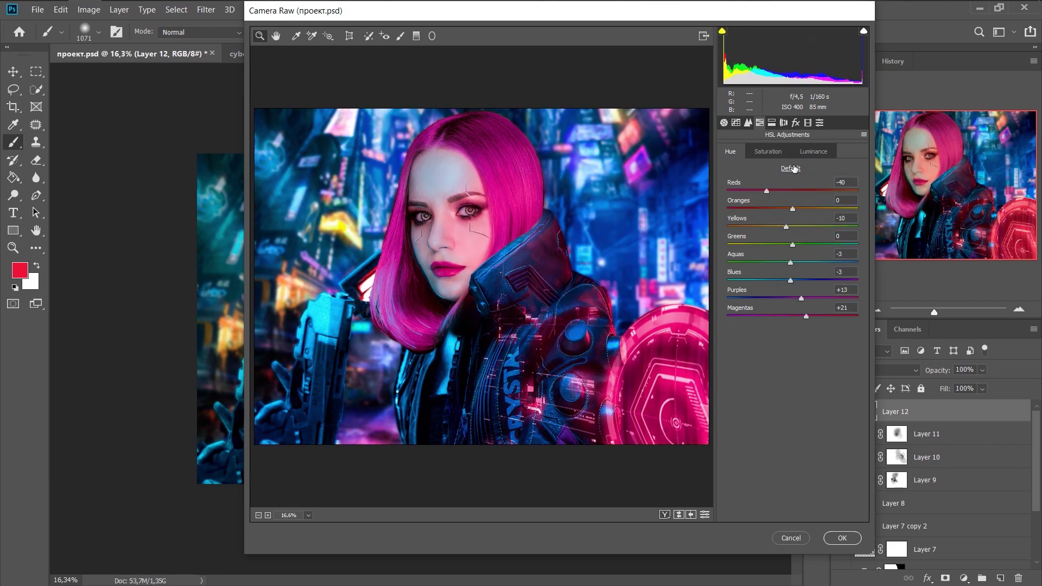
- Apply the Medium vignetting preset and commit the Camera Raw grade
{"action": "left_click", "coordinate": [819, 123]}
{"action": "left_click", "coordinate": [723, 246]}
{"action": "left_click", "coordinate": [748, 280]}
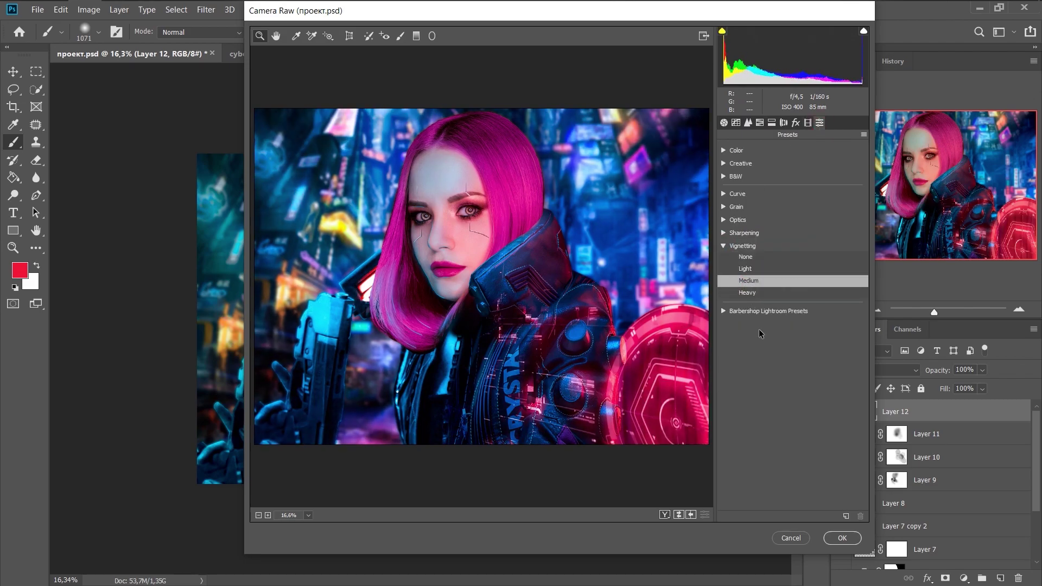
{"action": "left_click", "coordinate": [842, 537]}
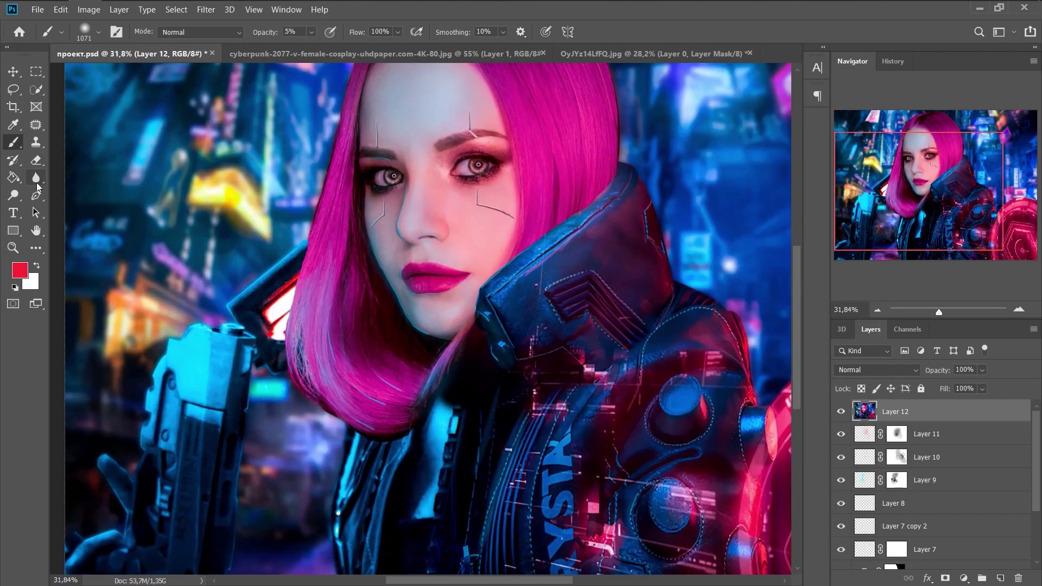
- Try the Spot Healing and Healing Brush tools and adjust the healing brush size
{"action": "key", "text": "j"}
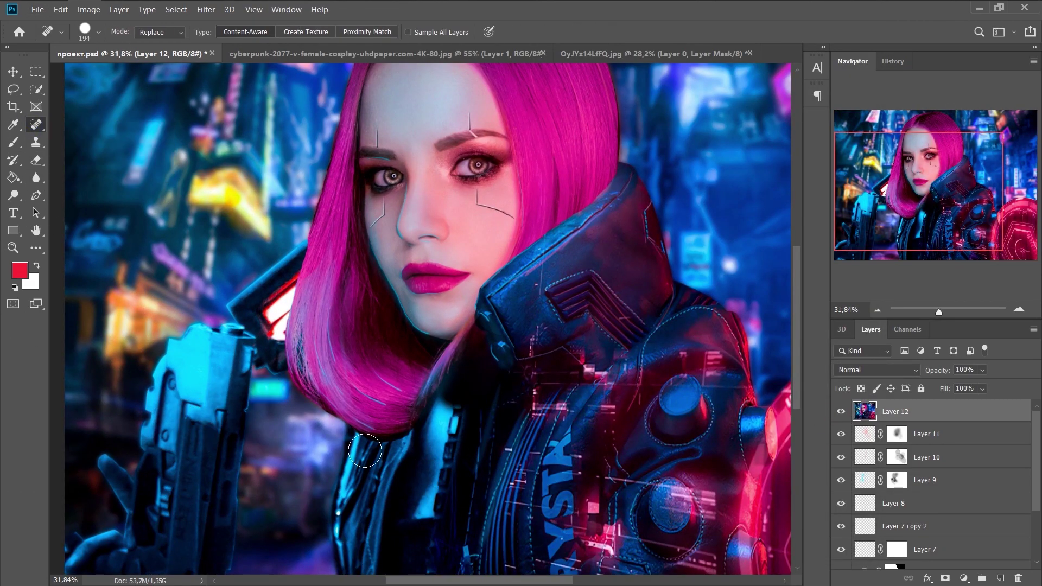
{"action": "key", "text": "shift+j"}
{"action": "right_click", "coordinate": [286, 300]}
{"action": "scroll", "coordinate": [206, 445], "scroll_direction": "up", "scroll_amount": 5}
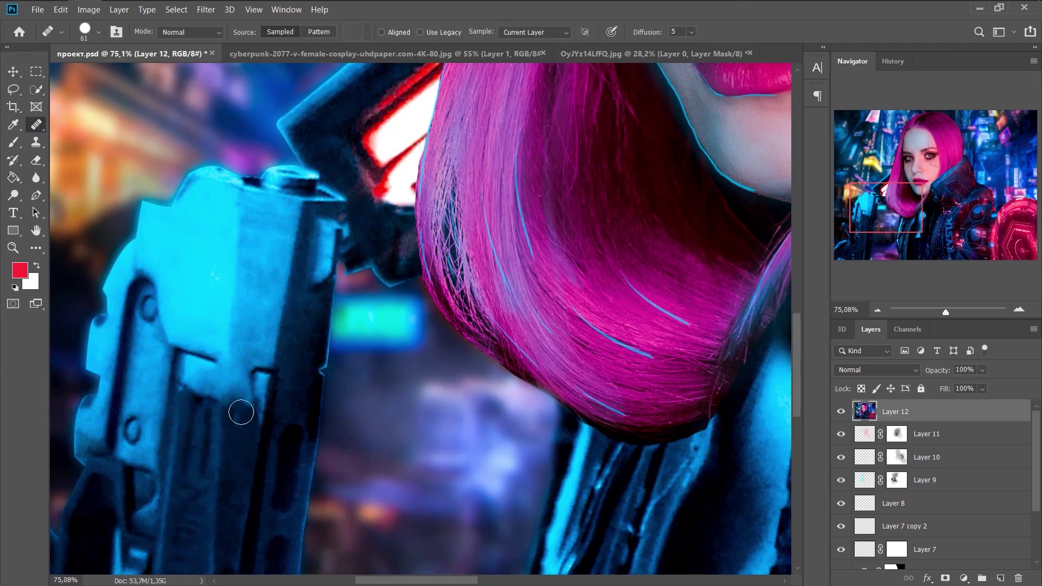
{"action": "scroll", "coordinate": [268, 303], "scroll_direction": "down", "scroll_amount": 5}
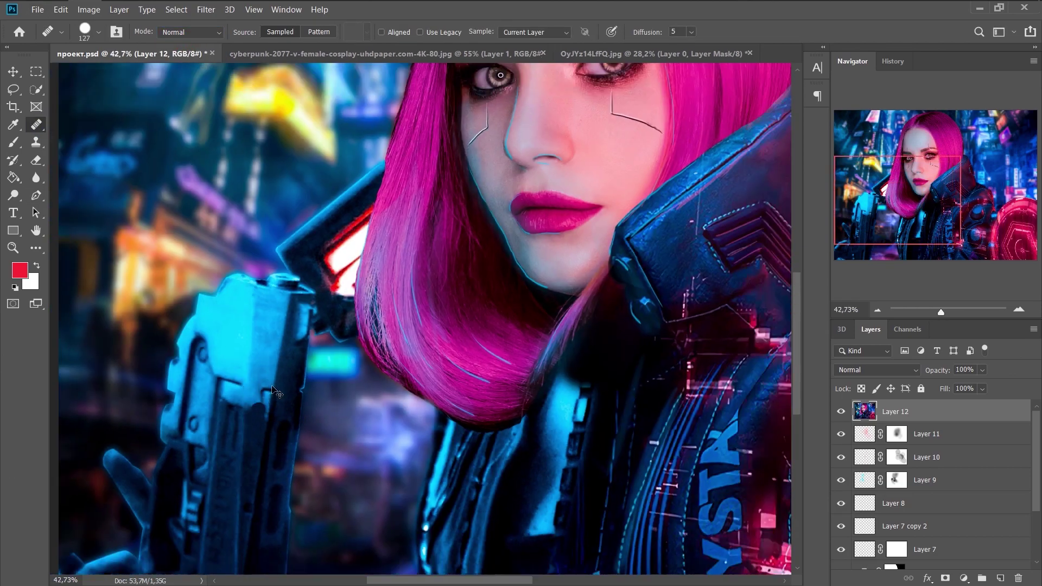
{"action": "scroll", "coordinate": [275, 367], "scroll_direction": "up", "scroll_amount": 2}
{"action": "scroll", "coordinate": [275, 368], "scroll_direction": "up", "scroll_amount": 1}
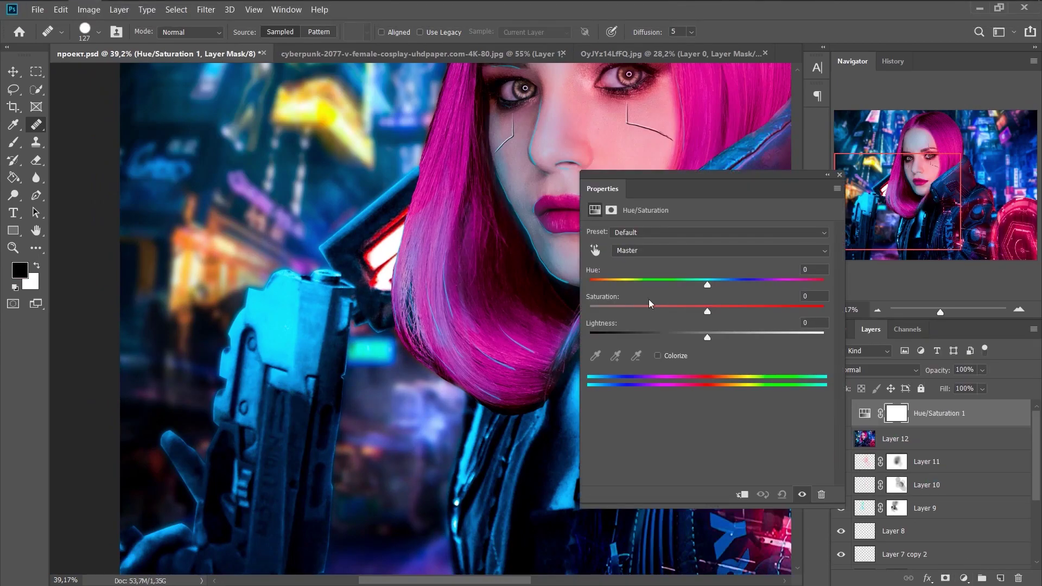
- Set Cyans to Saturation -9 and Lightness -76, then invert the mask to black
{"action": "mouse_move", "coordinate": [707, 334]}
{"action": "left_mouse_down"}
{"action": "mouse_move", "coordinate": [676, 336]}
{"action": "mouse_move", "coordinate": [706, 337]}
{"action": "mouse_move", "coordinate": [637, 311]}
{"action": "left_mouse_up"}
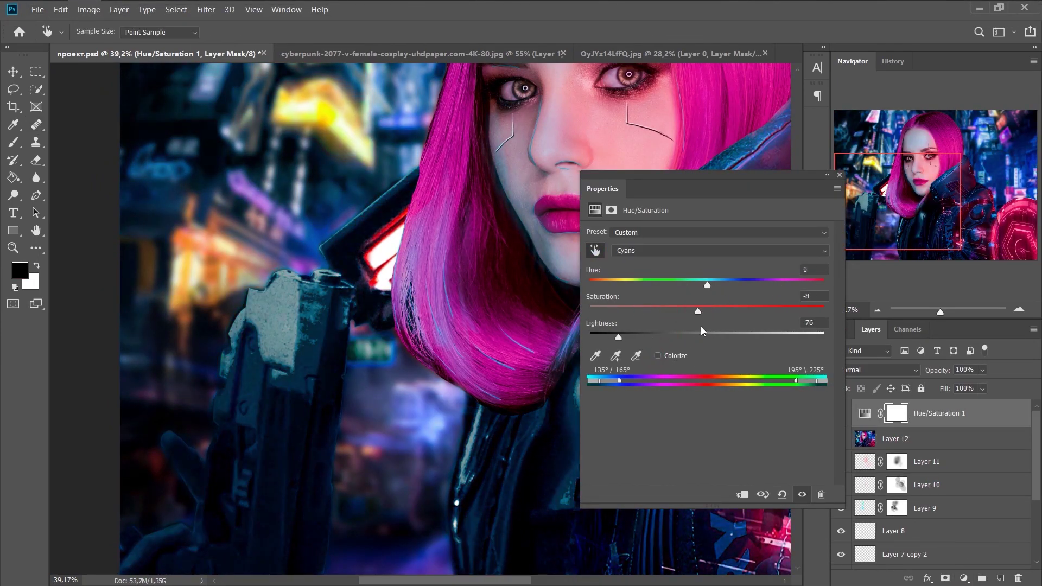
{"action": "key", "text": "ctrl+i"}
{"action": "key", "text": "b"}
- Paint white on the mask to reveal the cyan darkening on the gun
{"action": "left_click", "coordinate": [35, 265]}
{"action": "left_click_drag", "start_coordinate": [228, 390], "coordinate": [261, 325]}
{"action": "scroll", "coordinate": [261, 326], "scroll_direction": "up", "scroll_amount": 2}
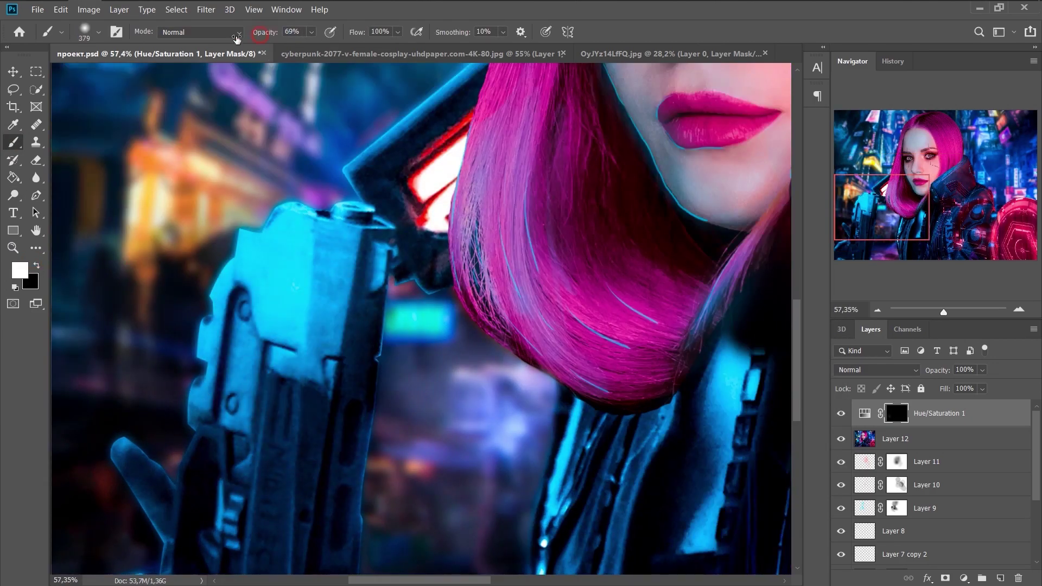
{"action": "left_click", "coordinate": [36, 177]}
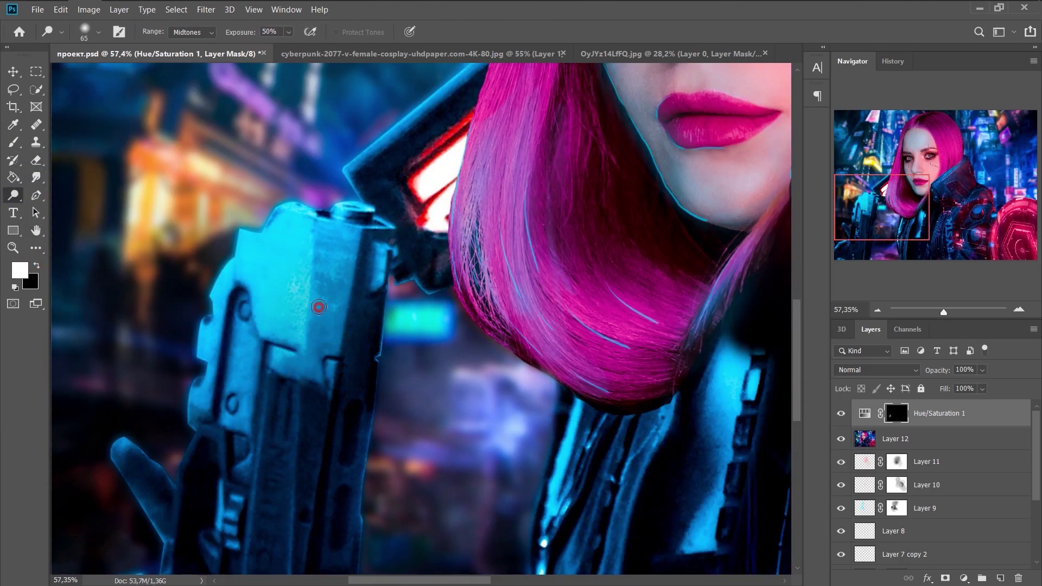